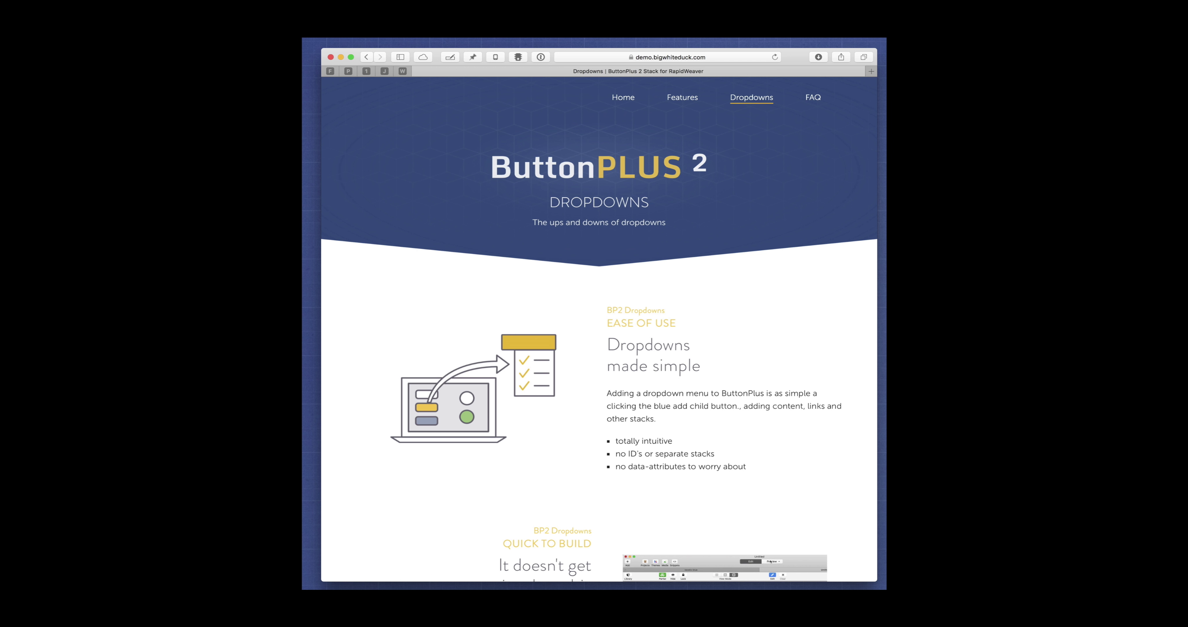
# Find the Try It Out button on the BP2 Dropdowns demo page and open its dropdown to view the column layout.
pyautogui.scroll(-15, 797, 417)
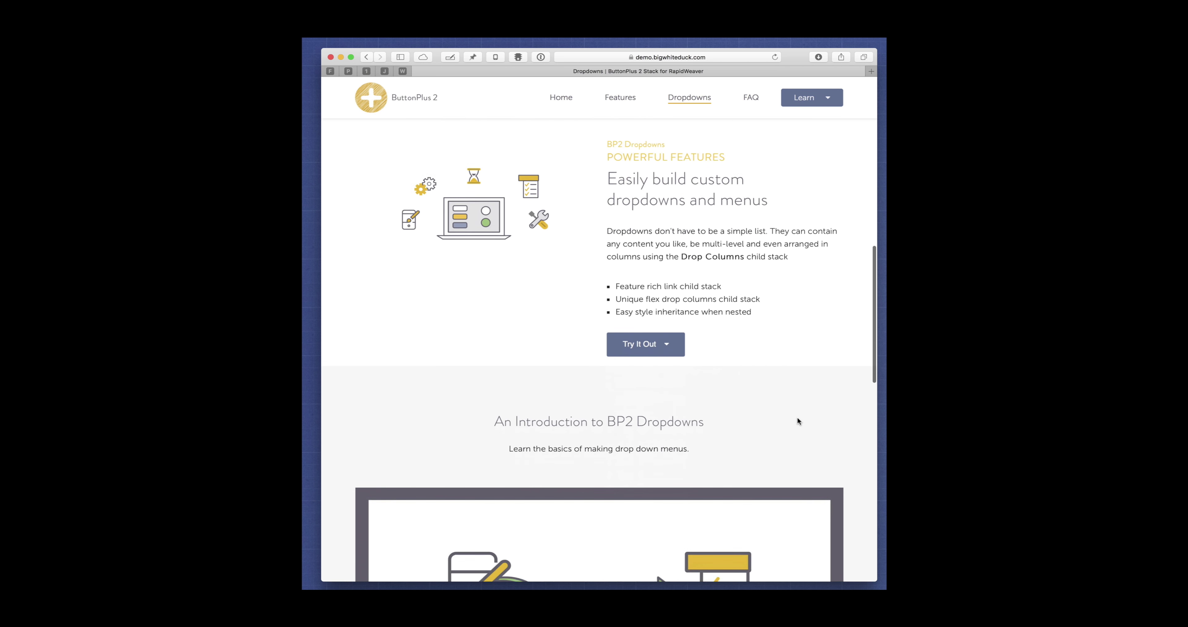
pyautogui.scroll(-4, 798, 416)
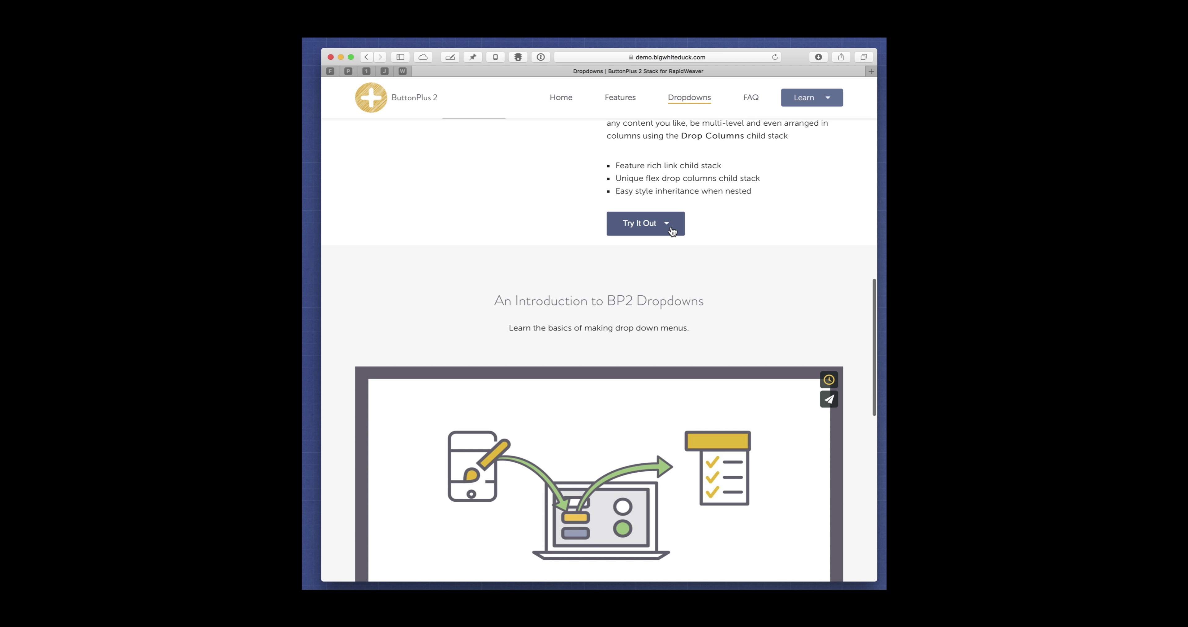
pyautogui.click(672, 230)
pyautogui.click(722, 292)
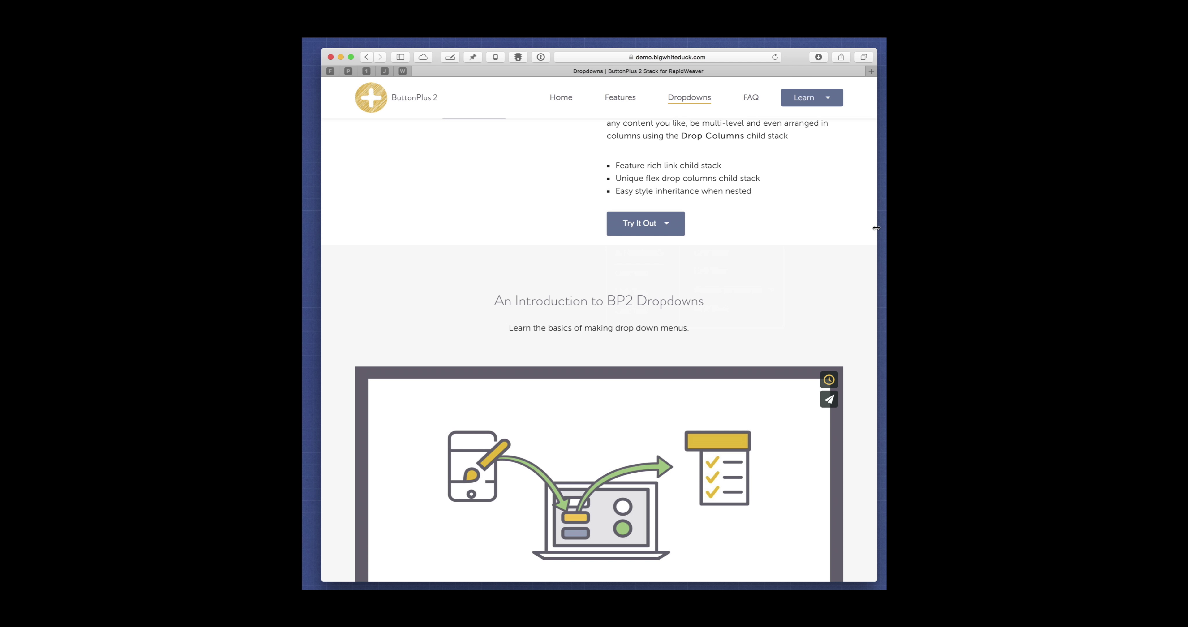
# Narrow the browser window to mobile width, test the Try It Out dropdown and its Another Dropdown submenu, and widen the window again.
pyautogui.moveTo(877, 226); pyautogui.dragTo(573, 238)
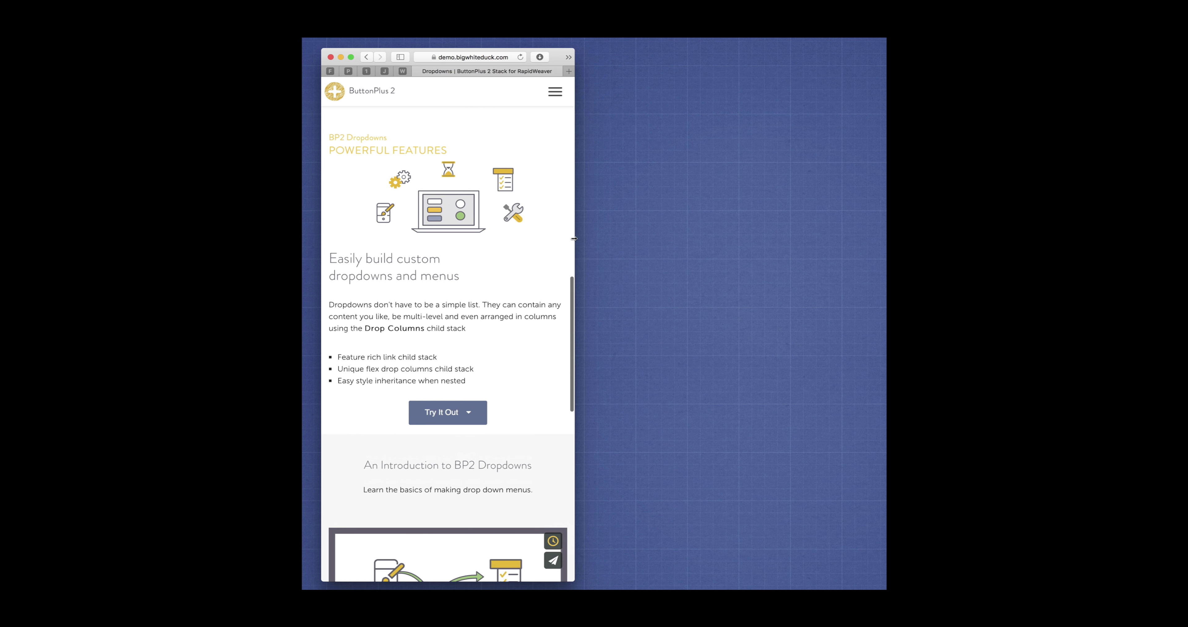
pyautogui.scroll(-3, 517, 338)
pyautogui.click(477, 344)
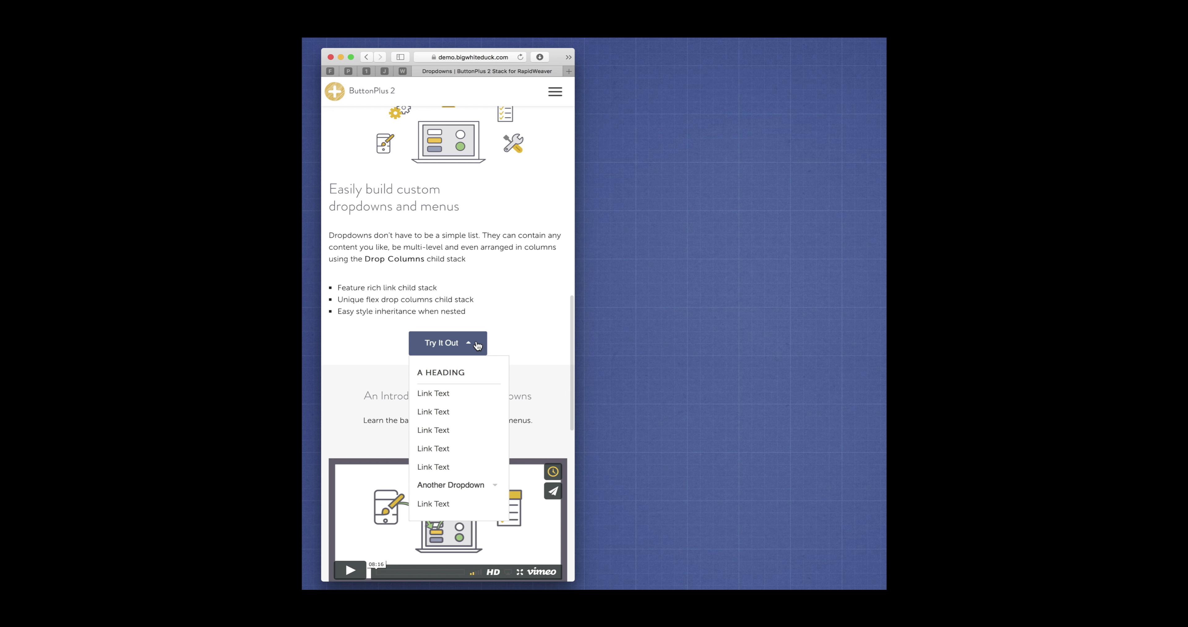
pyautogui.click(474, 490)
pyautogui.click(474, 490)
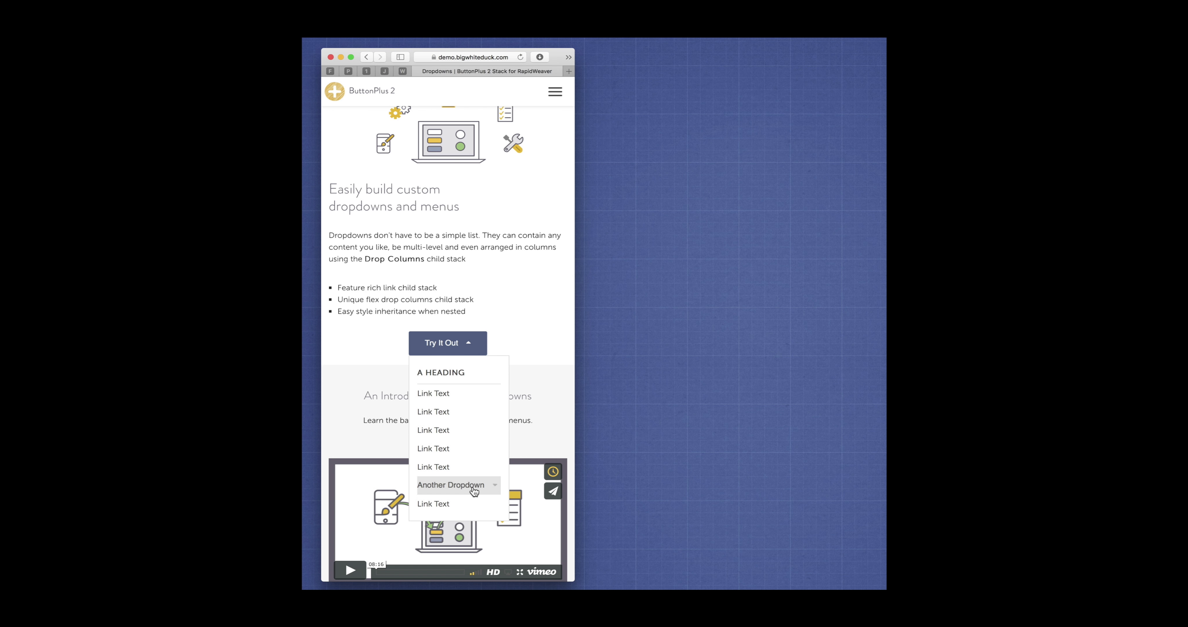
pyautogui.click(470, 345)
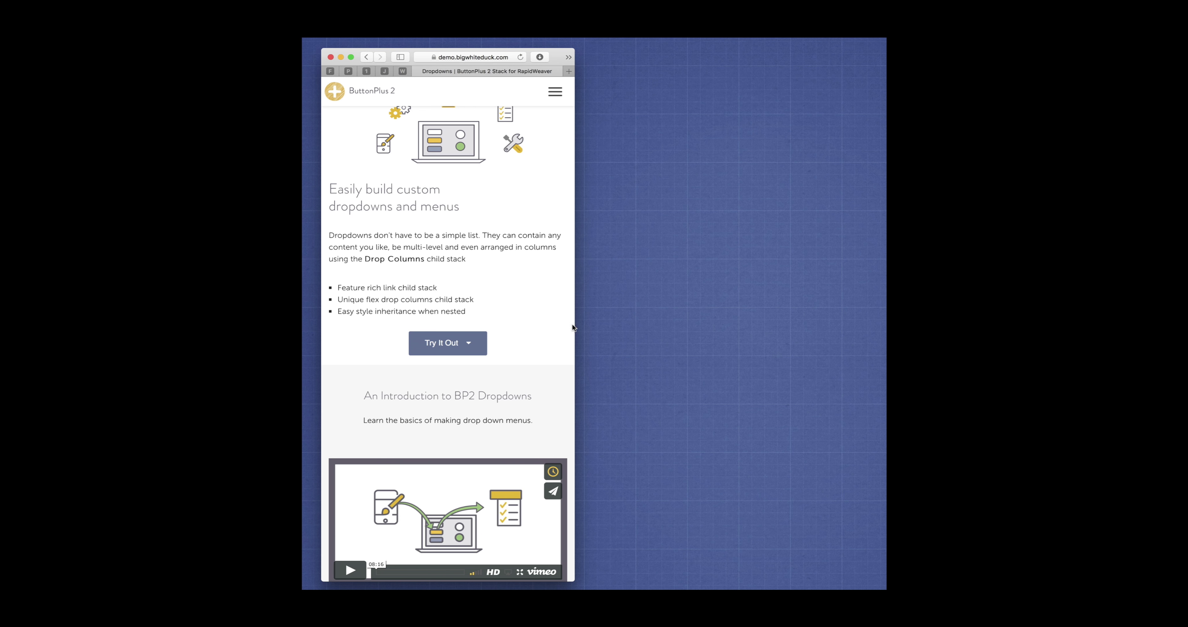
pyautogui.moveTo(575, 325); pyautogui.dragTo(832, 329)
pyautogui.scroll(4, 676, 248)
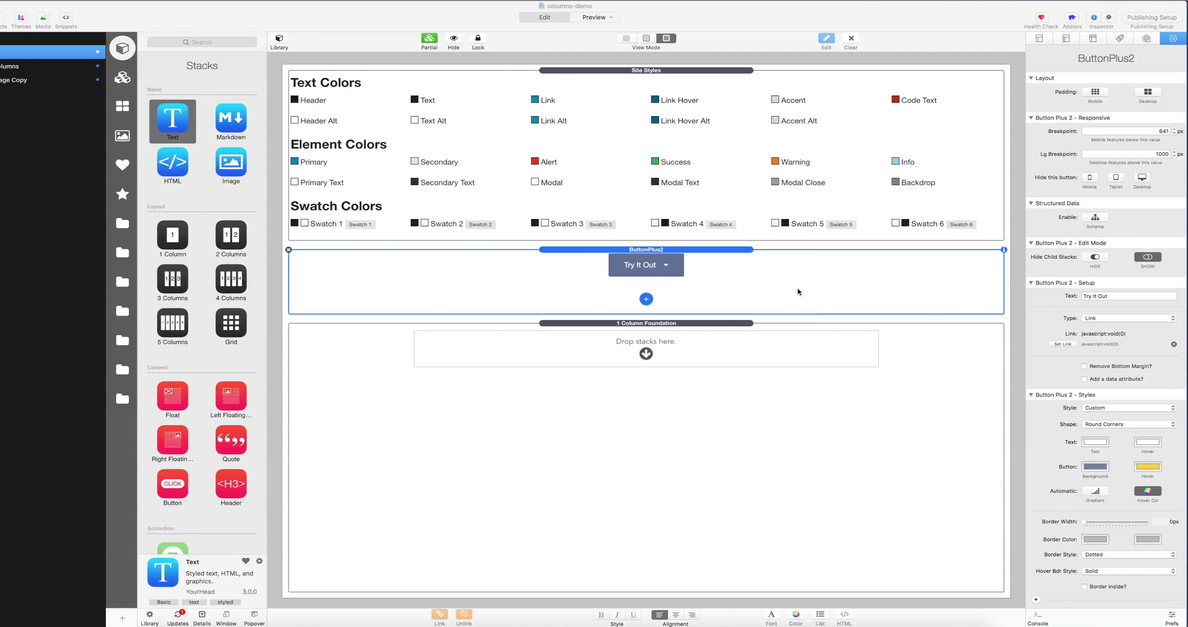
# Add a Dropdown Menu child stack to the Try It Out ButtonPlus2 stack in RapidWeaver and delete its default Link.
pyautogui.click(646, 298)
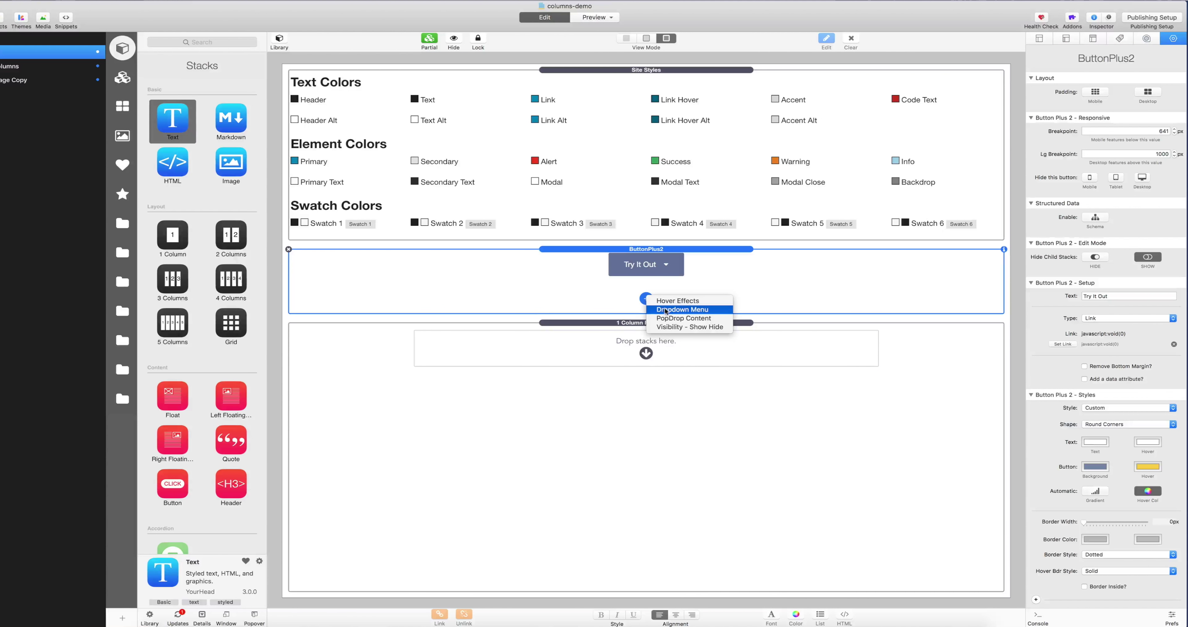
pyautogui.click(666, 311)
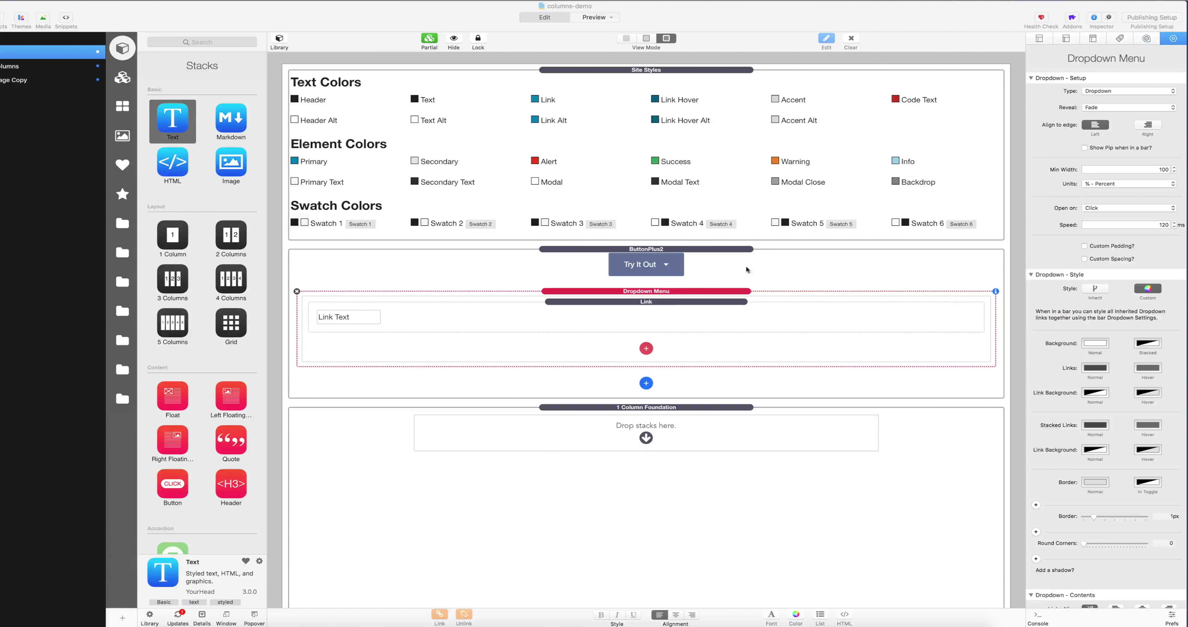
pyautogui.click(629, 302)
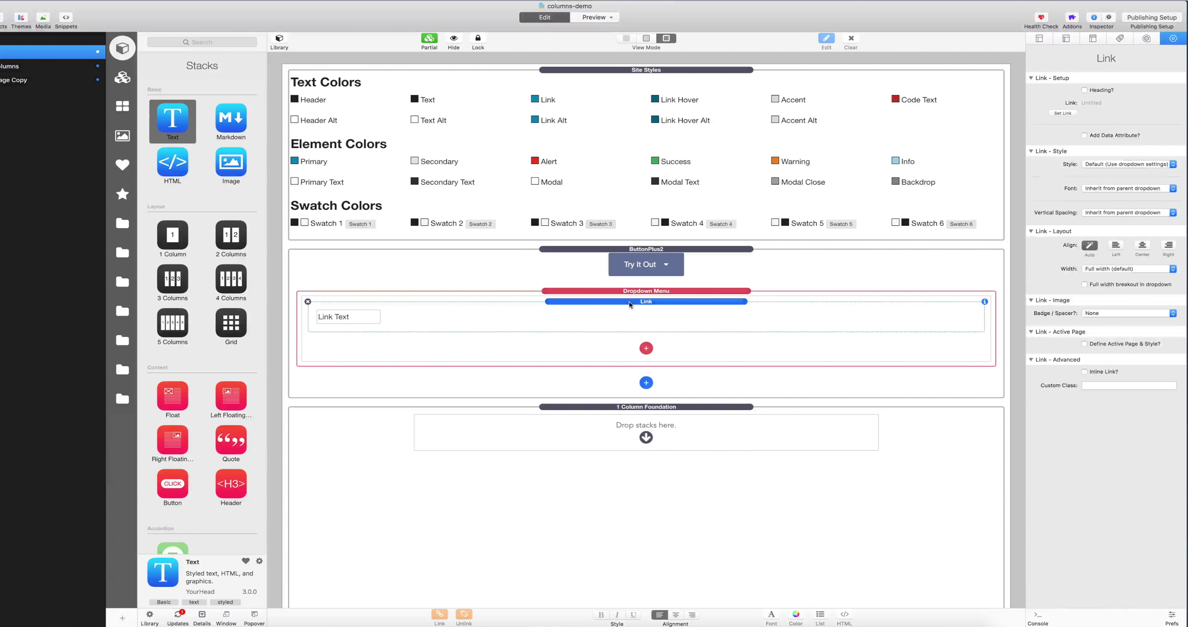
pyautogui.click(308, 302)
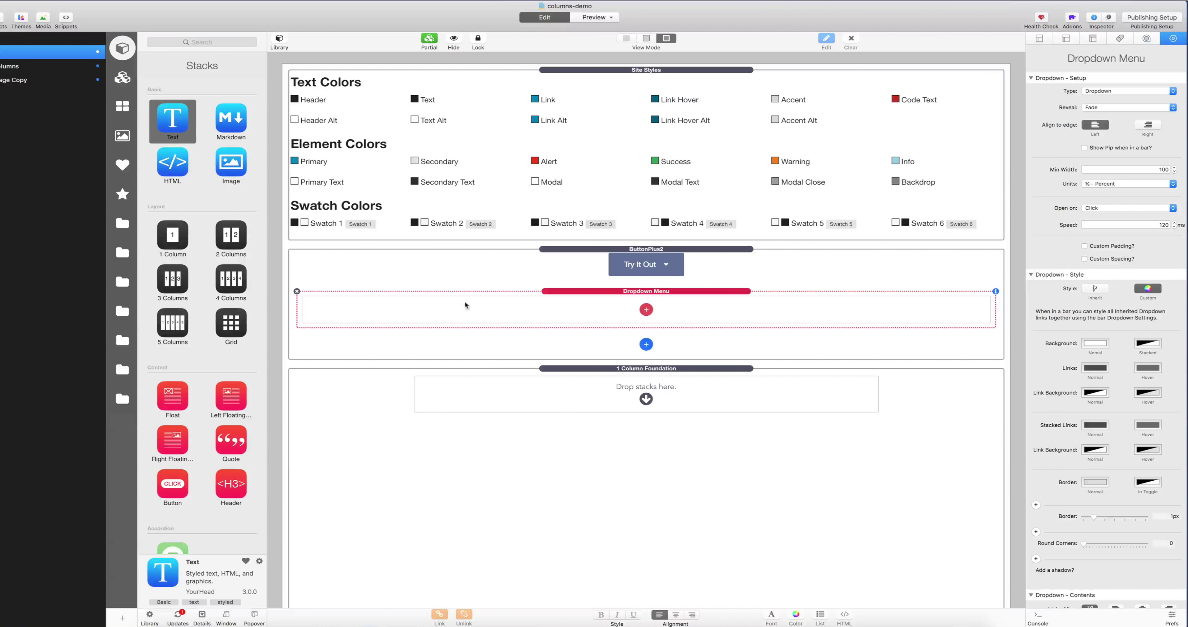
# Add a Drop Columns child stack inside the empty Dropdown Menu.
pyautogui.click(647, 309)
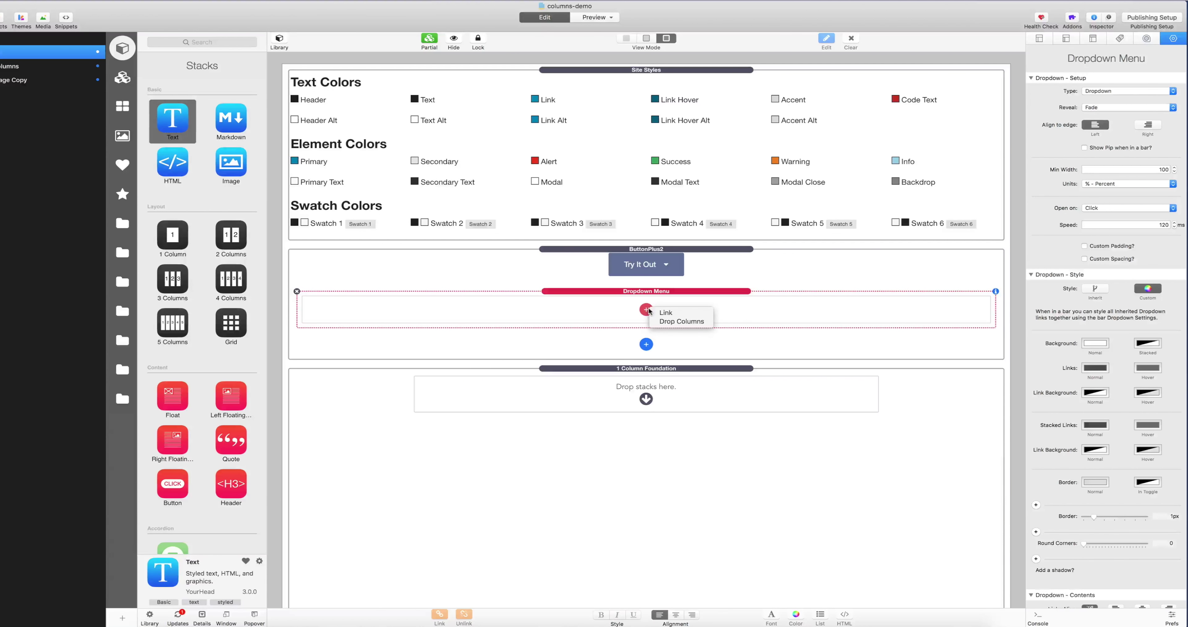
pyautogui.click(667, 322)
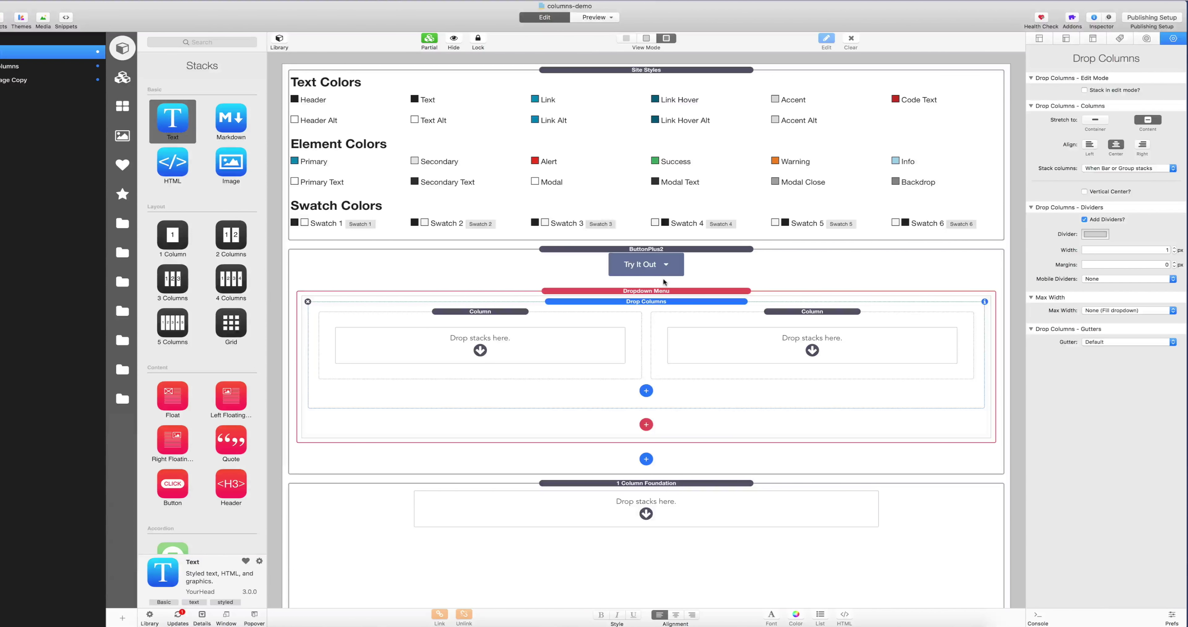
pyautogui.scroll(-1, 729, 279)
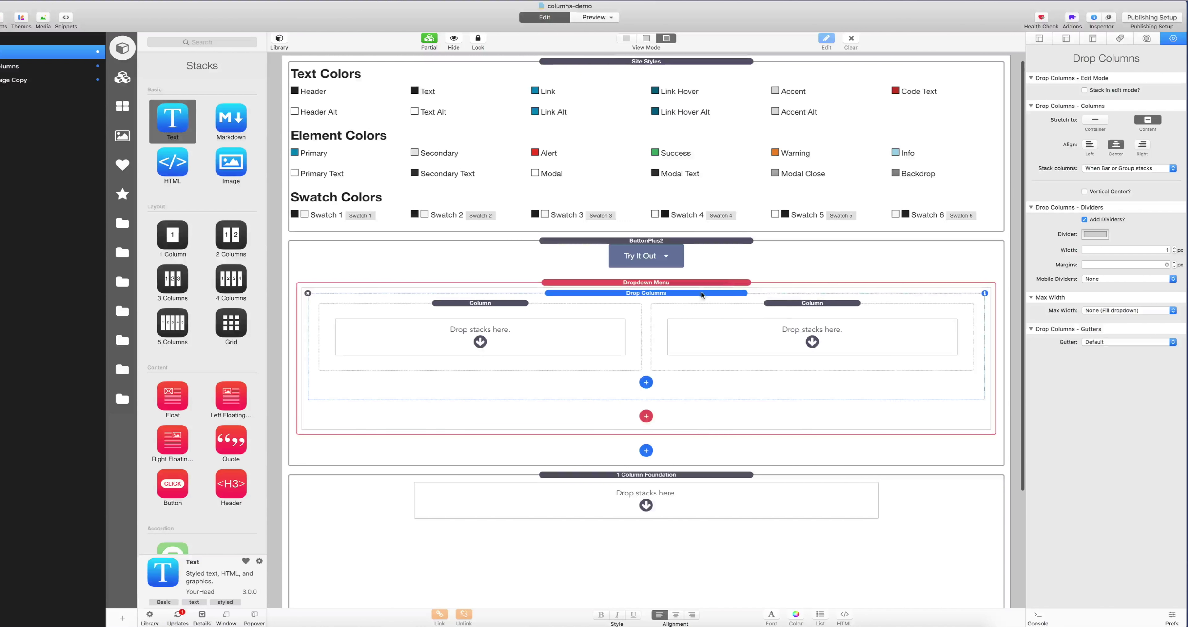
pyautogui.scroll(-2, 701, 293)
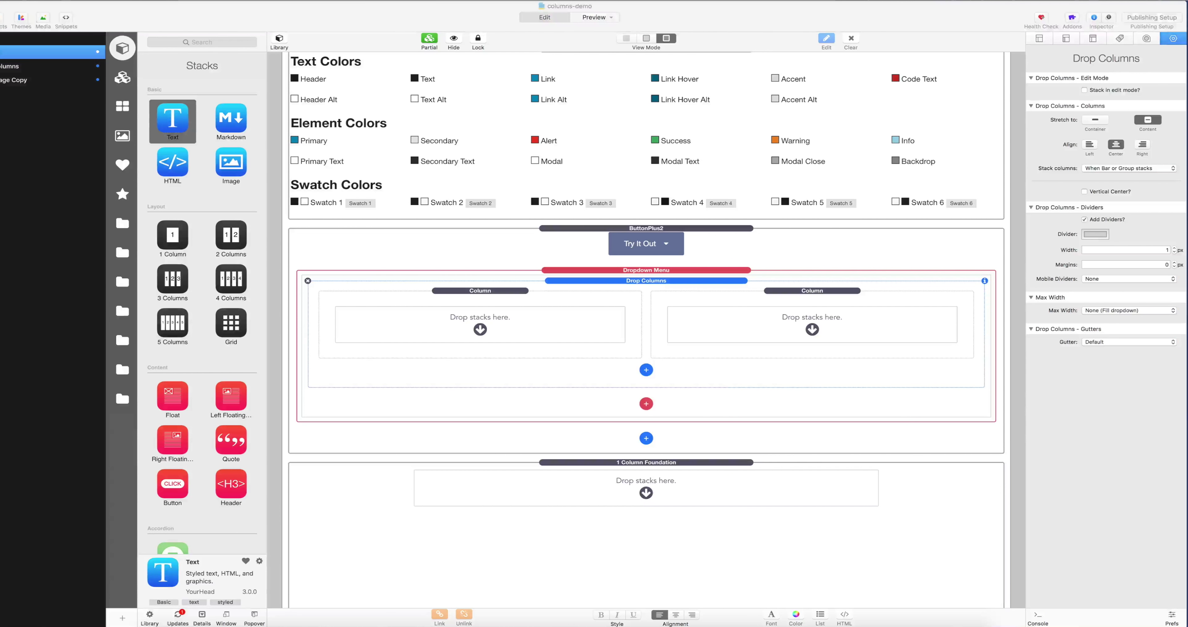
# Insert the prebuilt column containing A HEADING and three links as the first drop column, and delete the adjacent empty column.
pyautogui.moveTo(1185, 139); pyautogui.dragTo(557, 292)
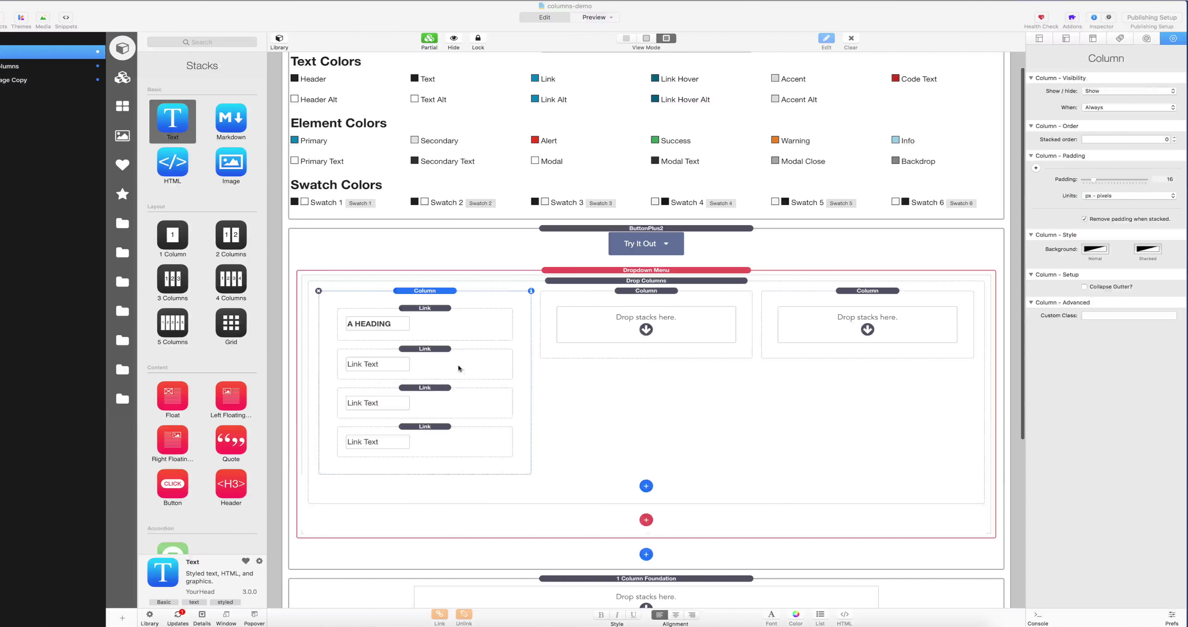
pyautogui.click(541, 293)
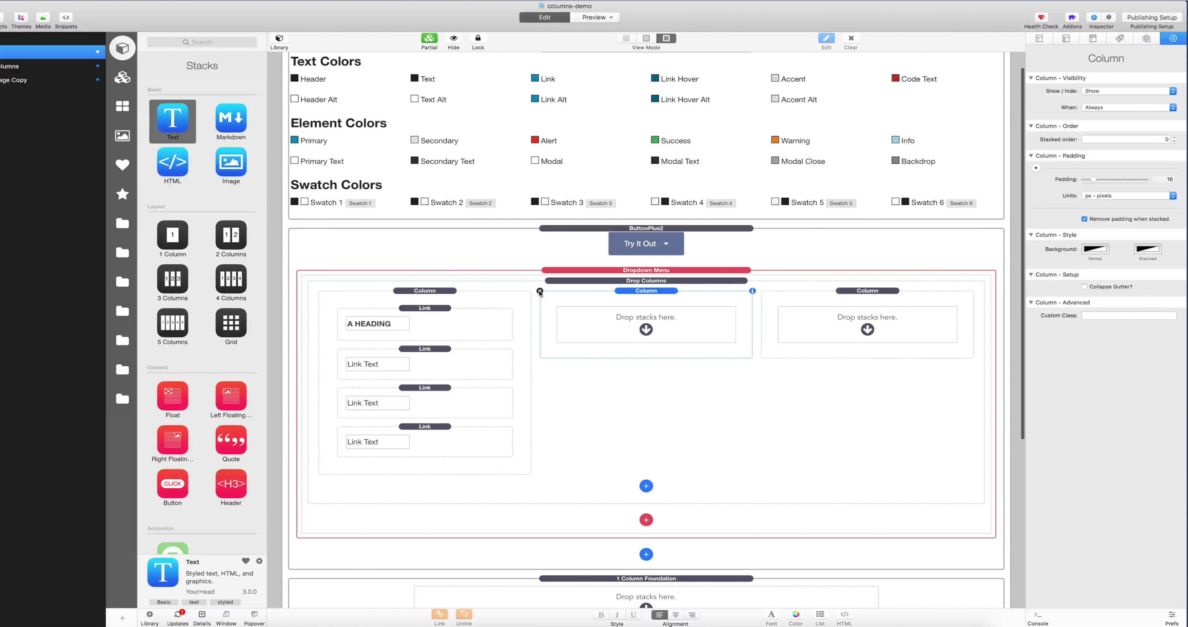
pyautogui.click(539, 291)
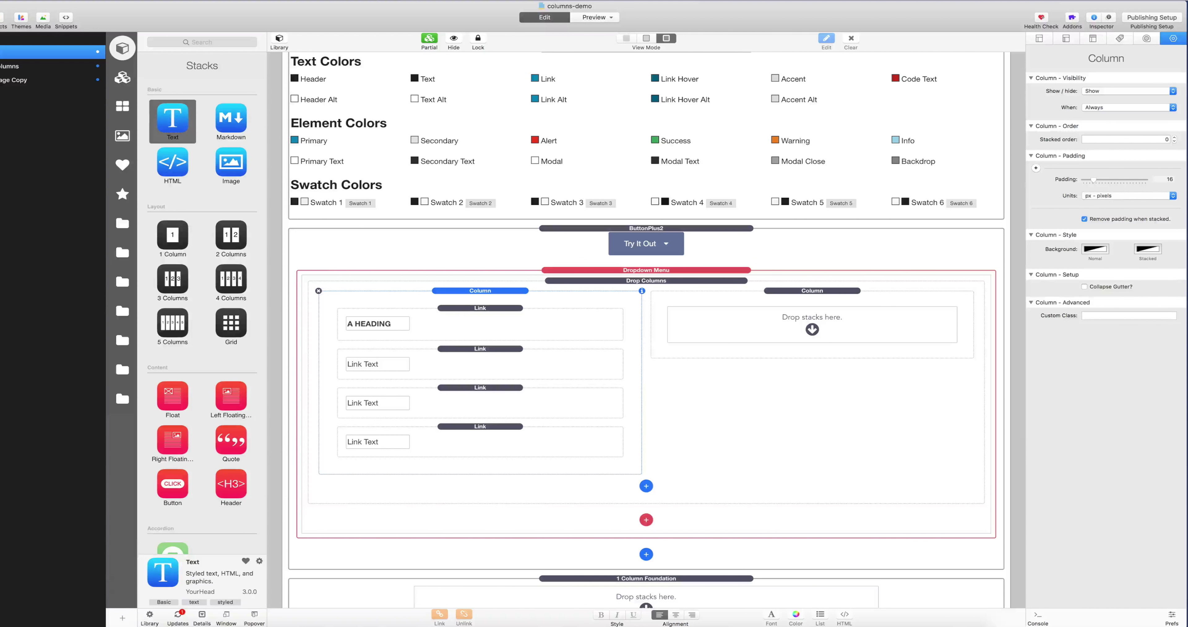
# Insert the prebuilt column with links and the nested Another Dropdown button as the second drop column, and delete the remaining empty column.
pyautogui.press('super+Tab')
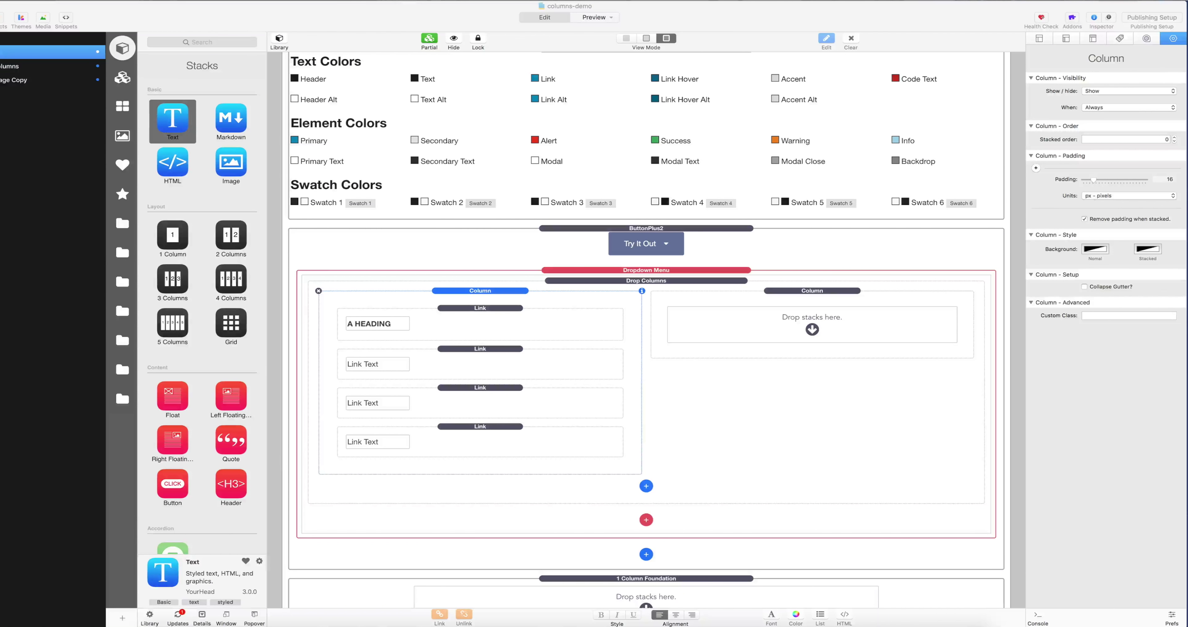
pyautogui.moveTo(1187, 132); pyautogui.dragTo(848, 326)
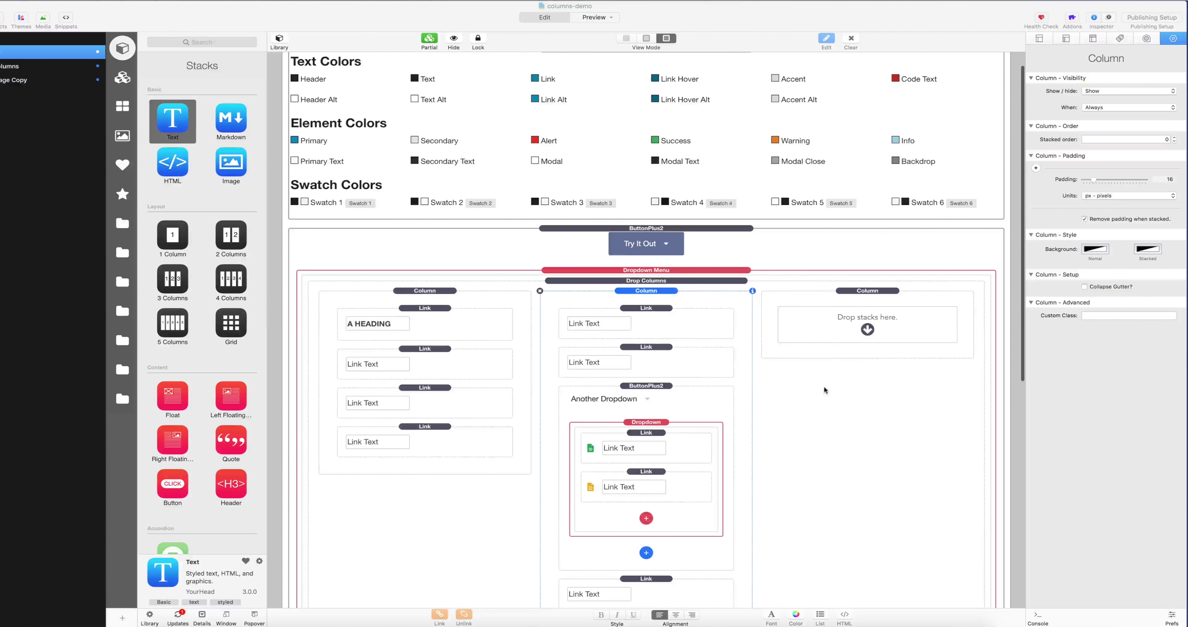
pyautogui.click(762, 276)
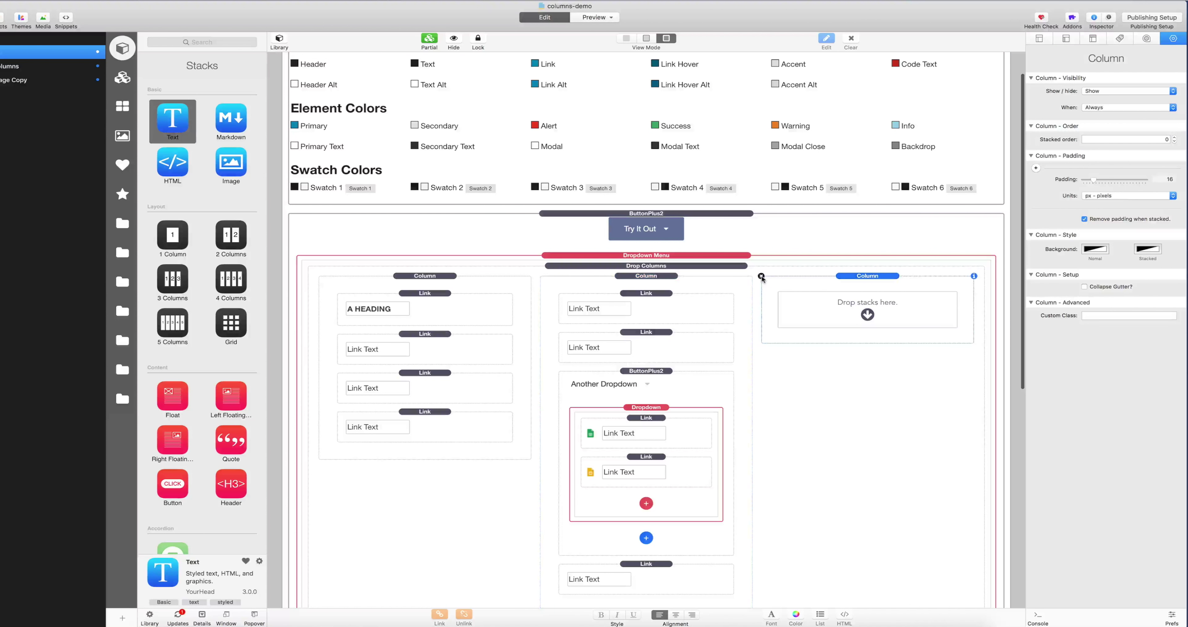
pyautogui.click(761, 275)
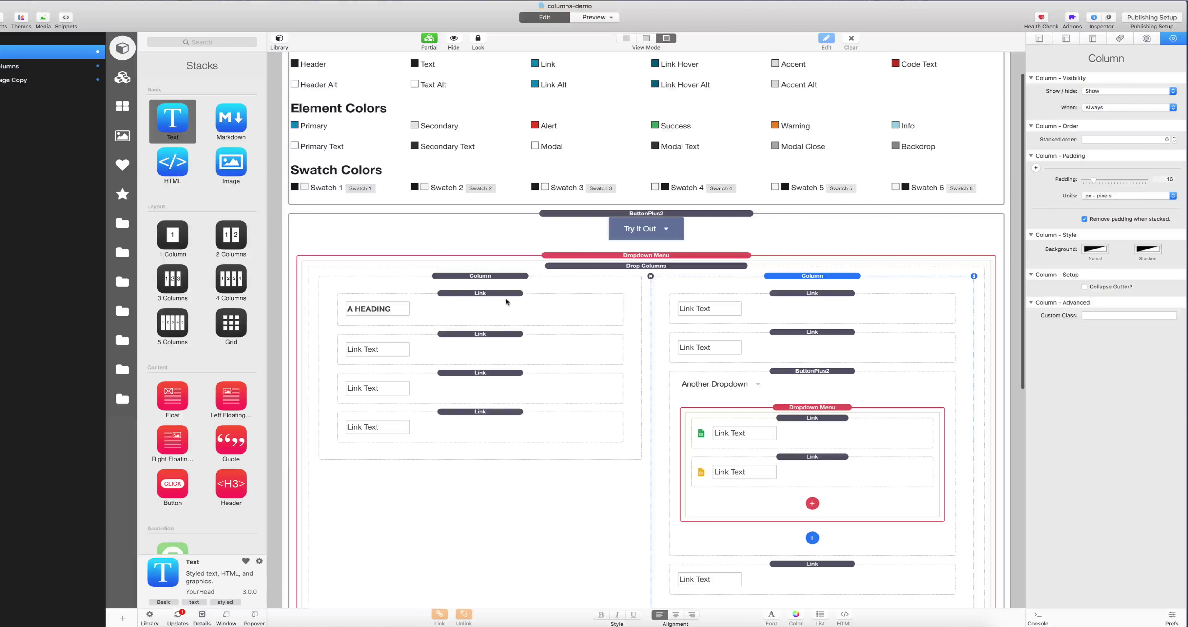
# Examine the settings of the A HEADING link and of the nested Another Dropdown ButtonPlus2 stack.
pyautogui.click(478, 294)
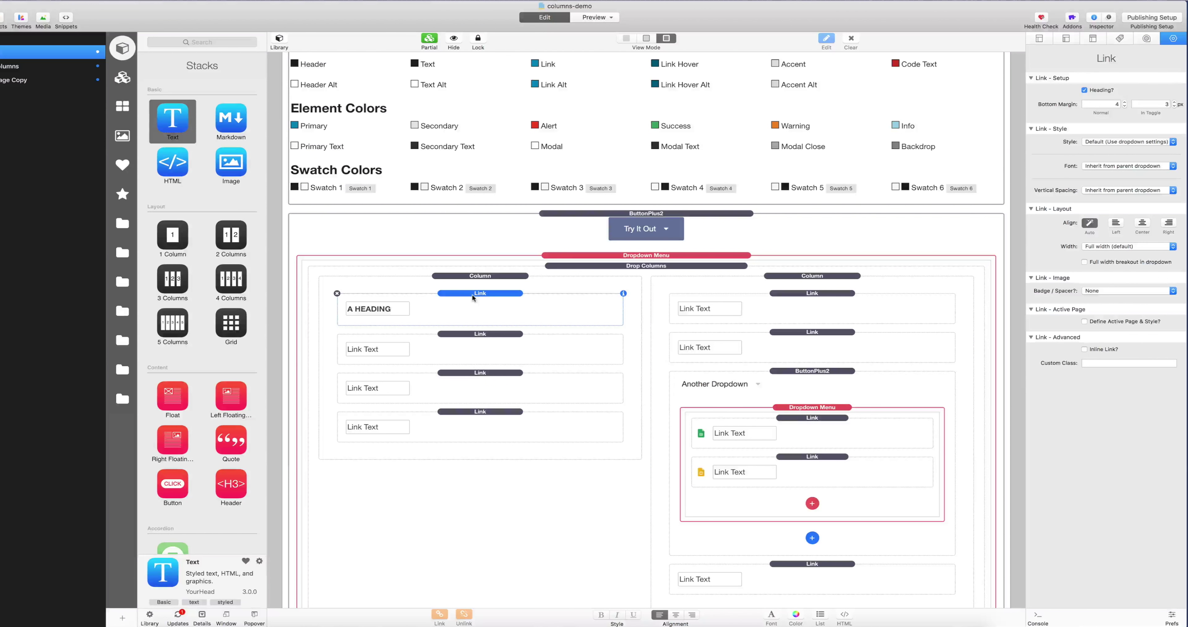
pyautogui.scroll(-3, 767, 354)
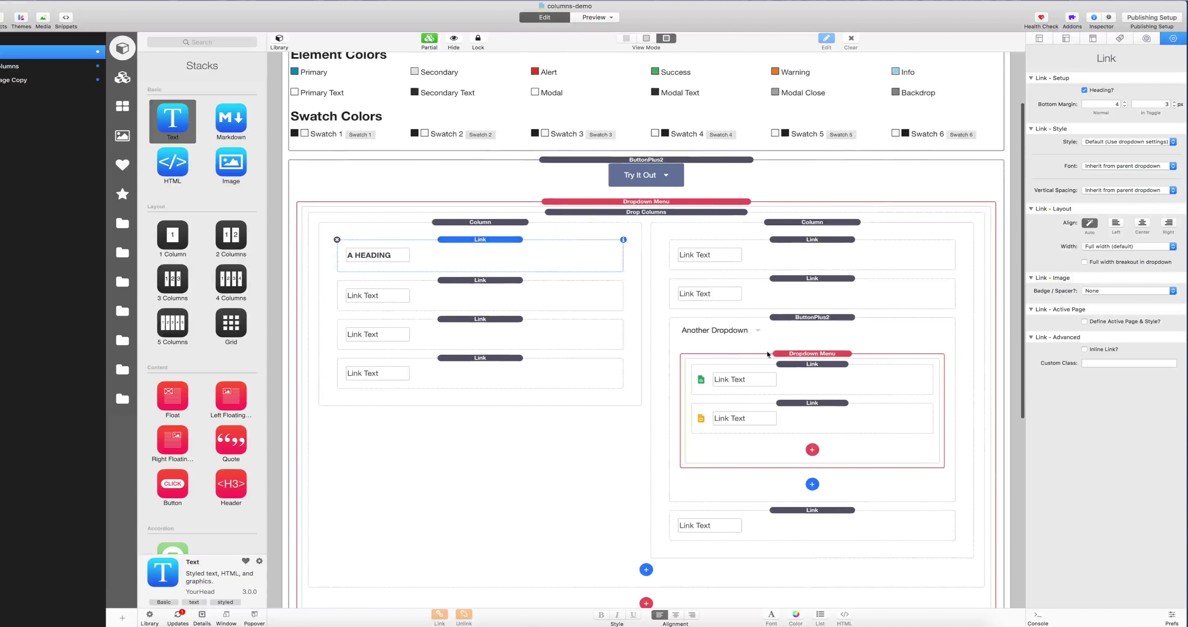
pyautogui.click(816, 317)
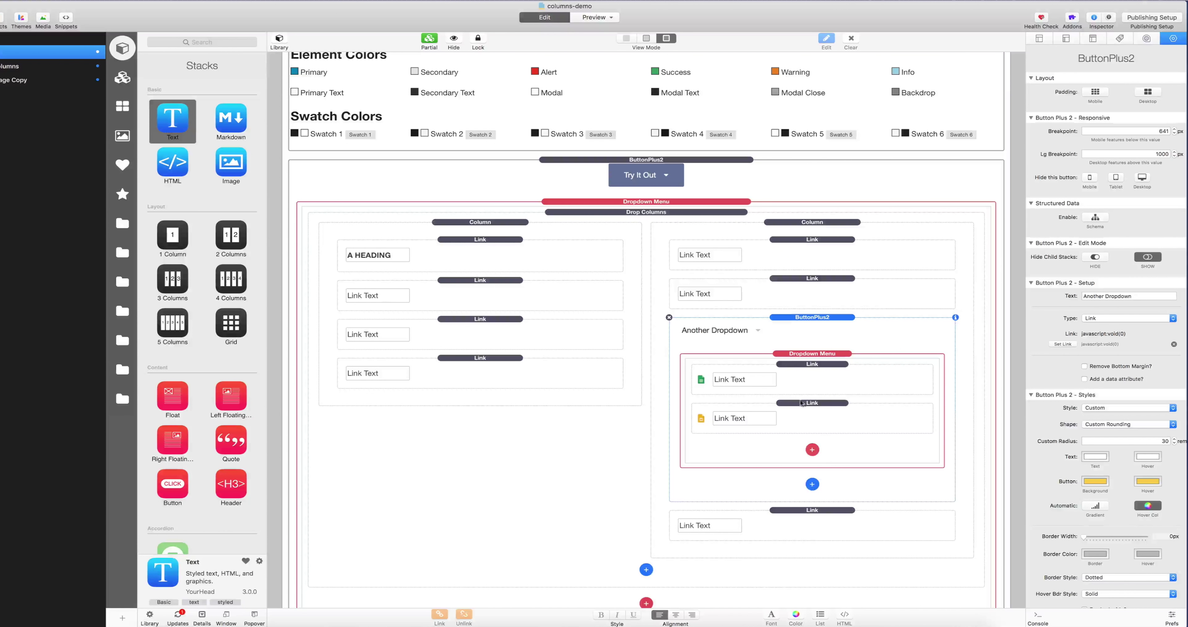
pyautogui.scroll(-3, 783, 437)
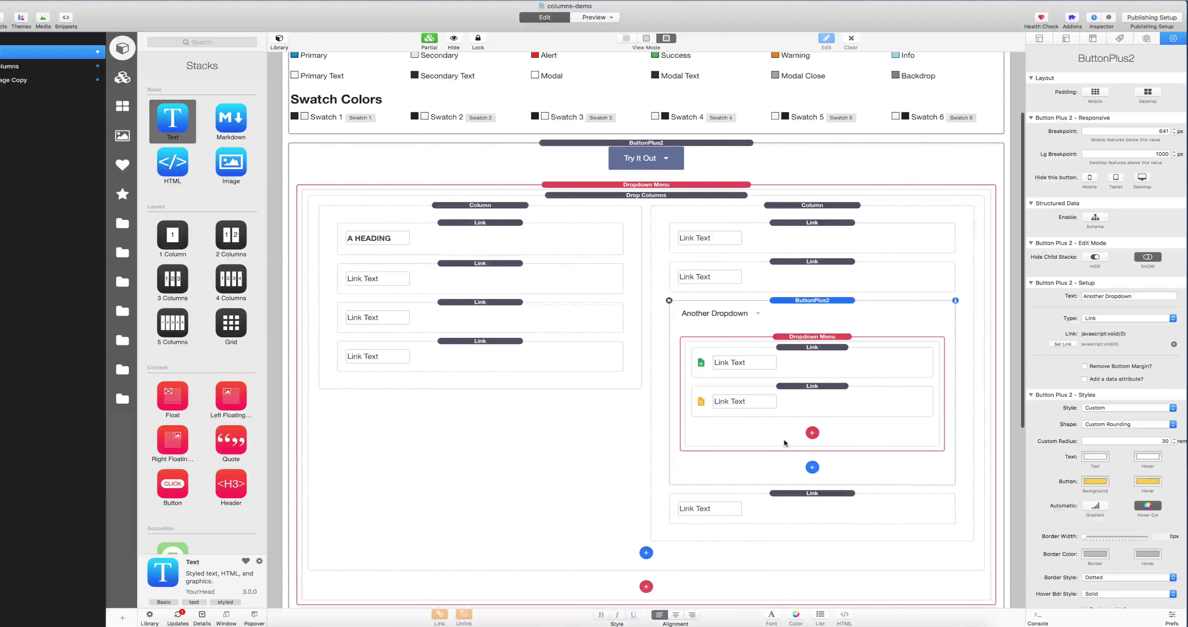
pyautogui.scroll(-3, 784, 438)
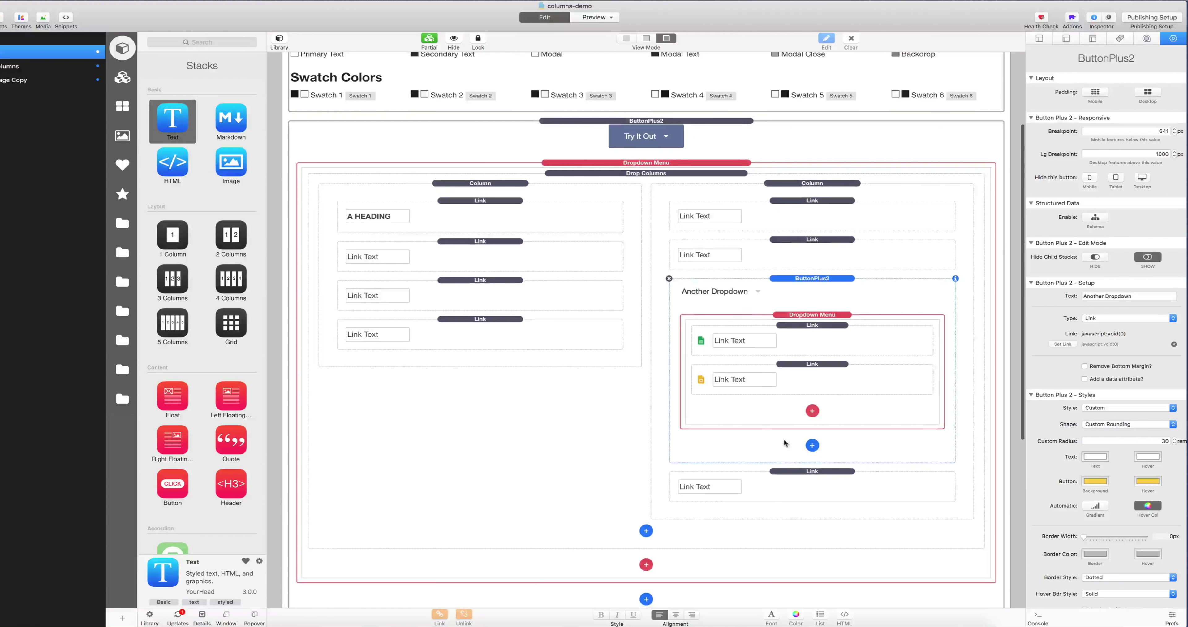
pyautogui.scroll(1, 590, 344)
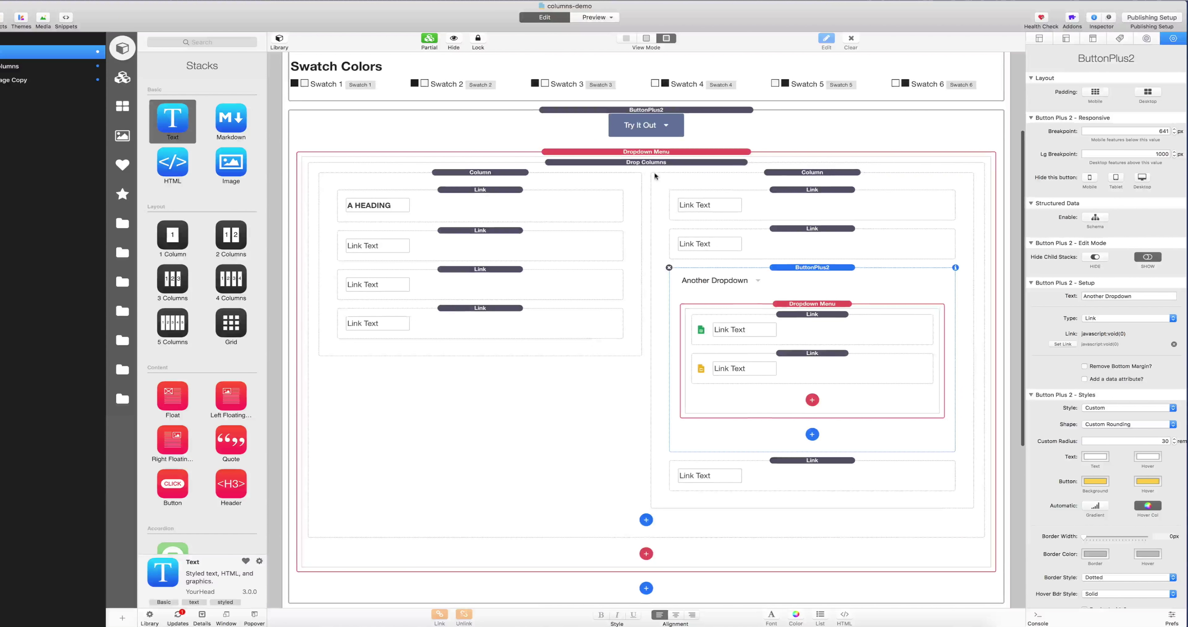
# Preview the page, test the Try It Out dropdown with its Another Dropdown submenu, and return to edit mode.
pyautogui.click(594, 17)
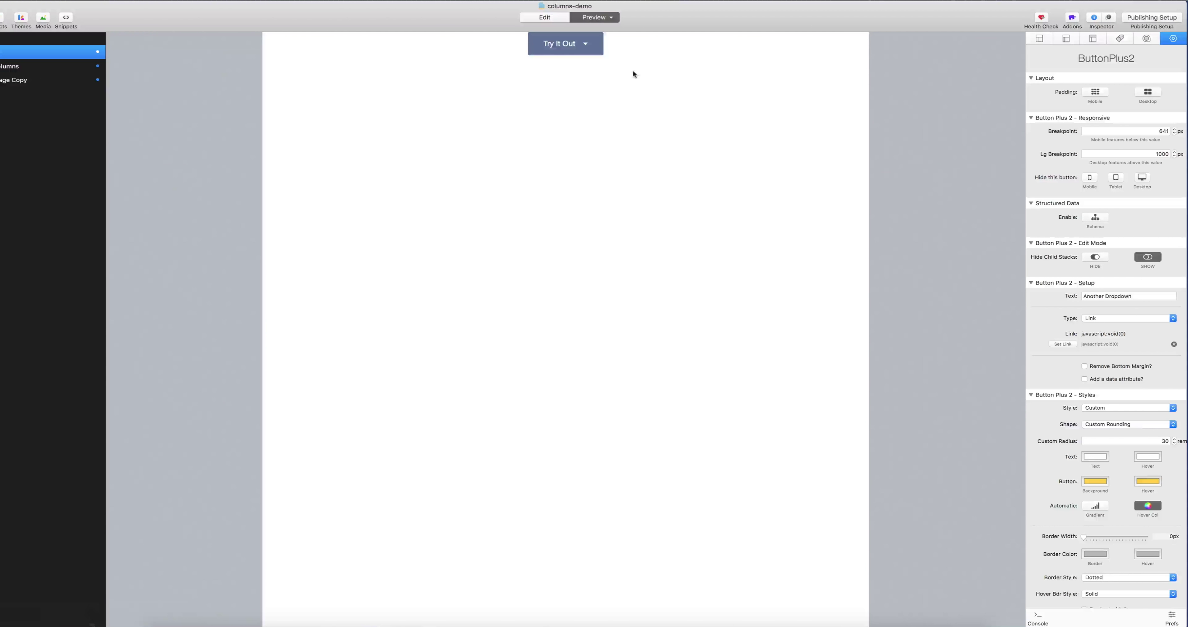
pyautogui.click(585, 48)
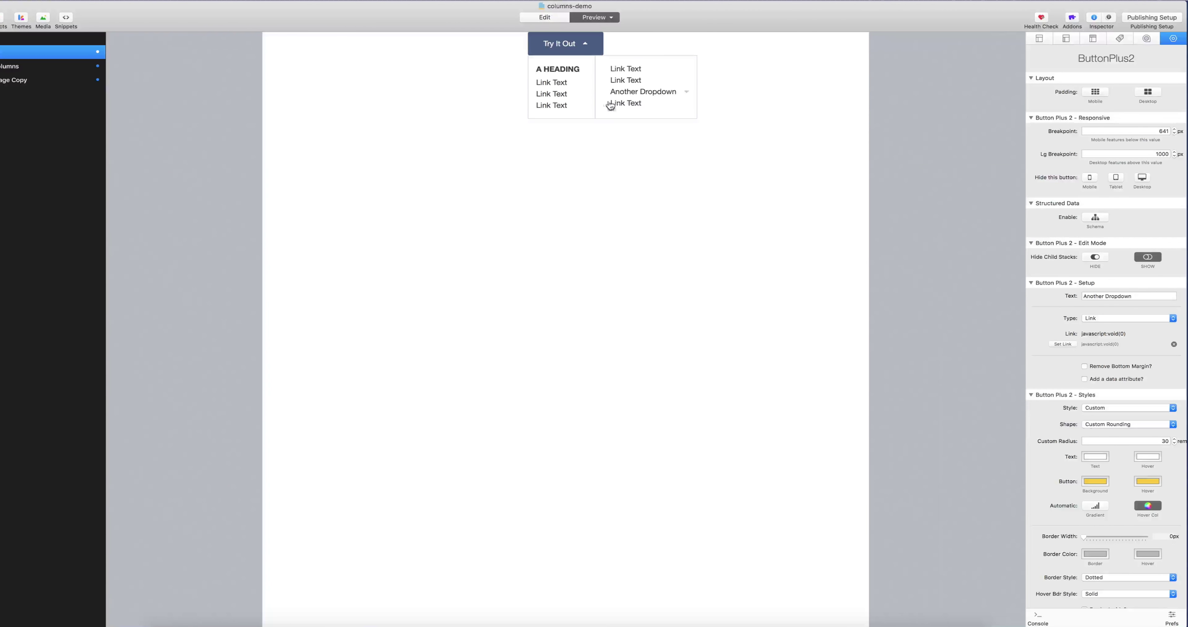
pyautogui.click(633, 97)
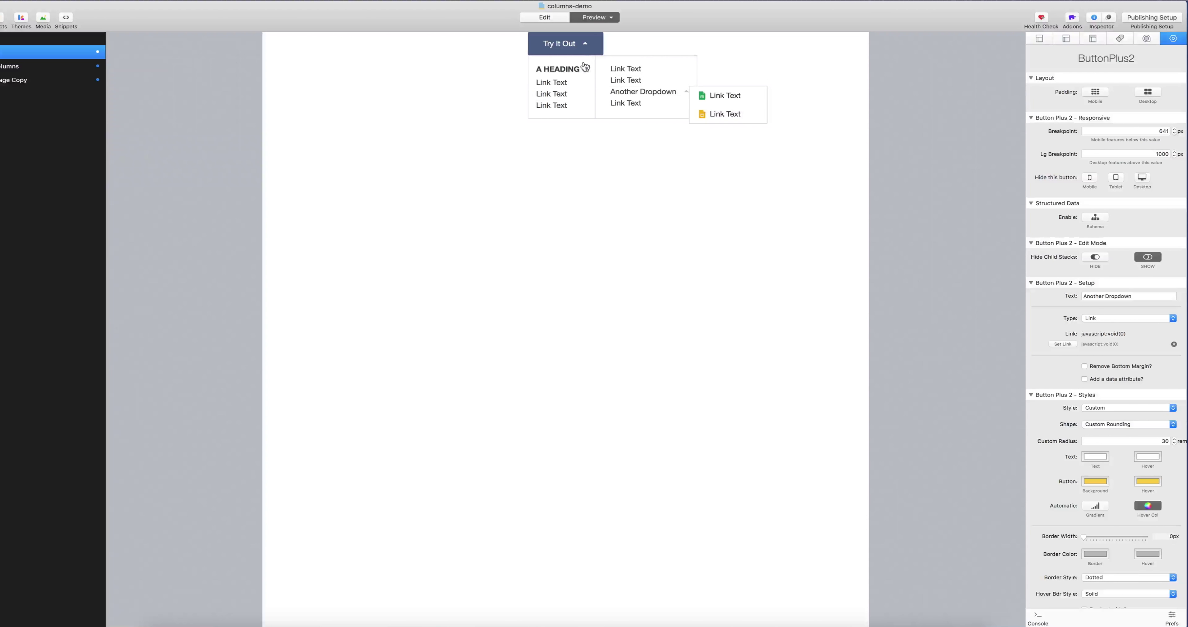
pyautogui.click(585, 50)
pyautogui.click(585, 49)
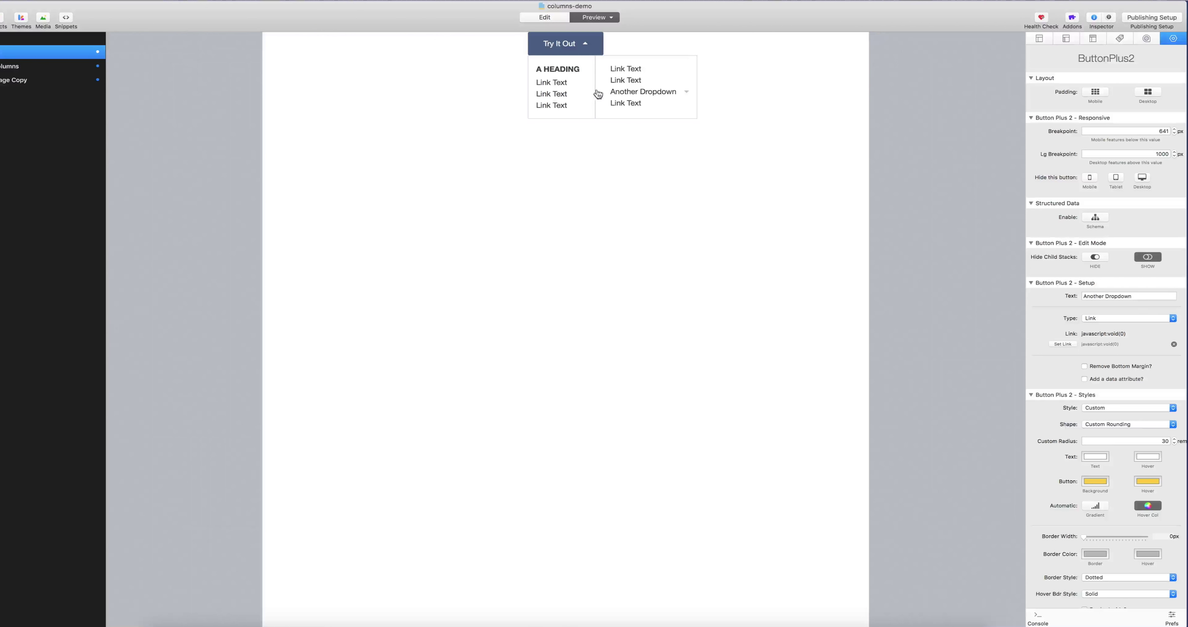
pyautogui.click(667, 97)
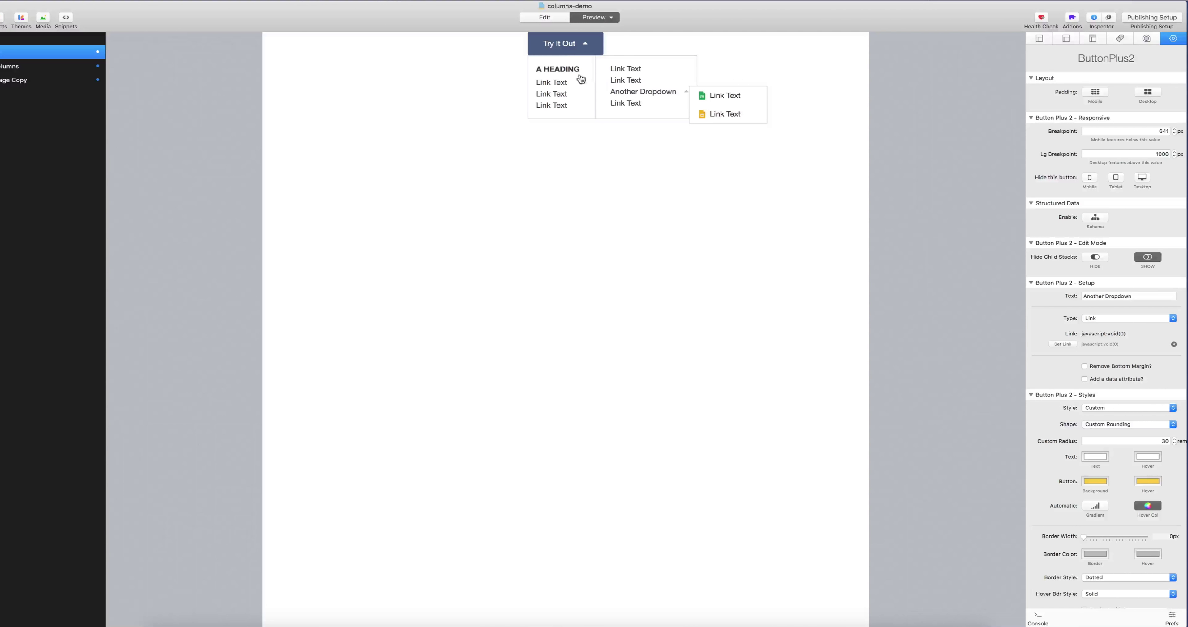
pyautogui.click(578, 45)
pyautogui.click(544, 17)
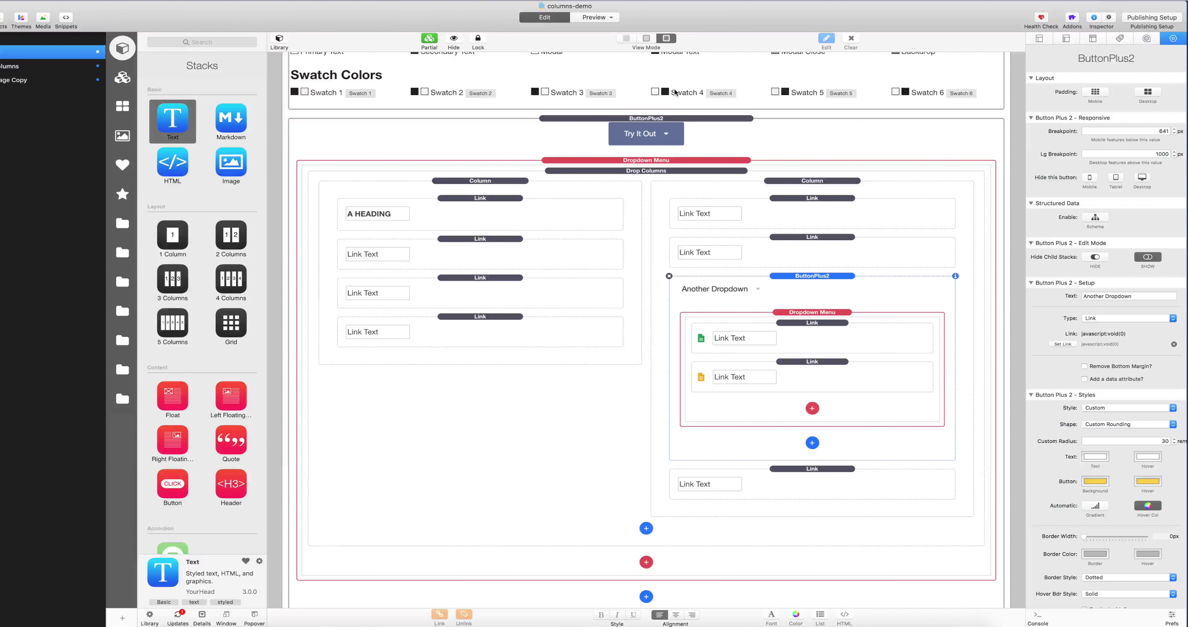
# Examine the settings of the Drop Columns stack and of both Column stacks inside it.
pyautogui.click(626, 172)
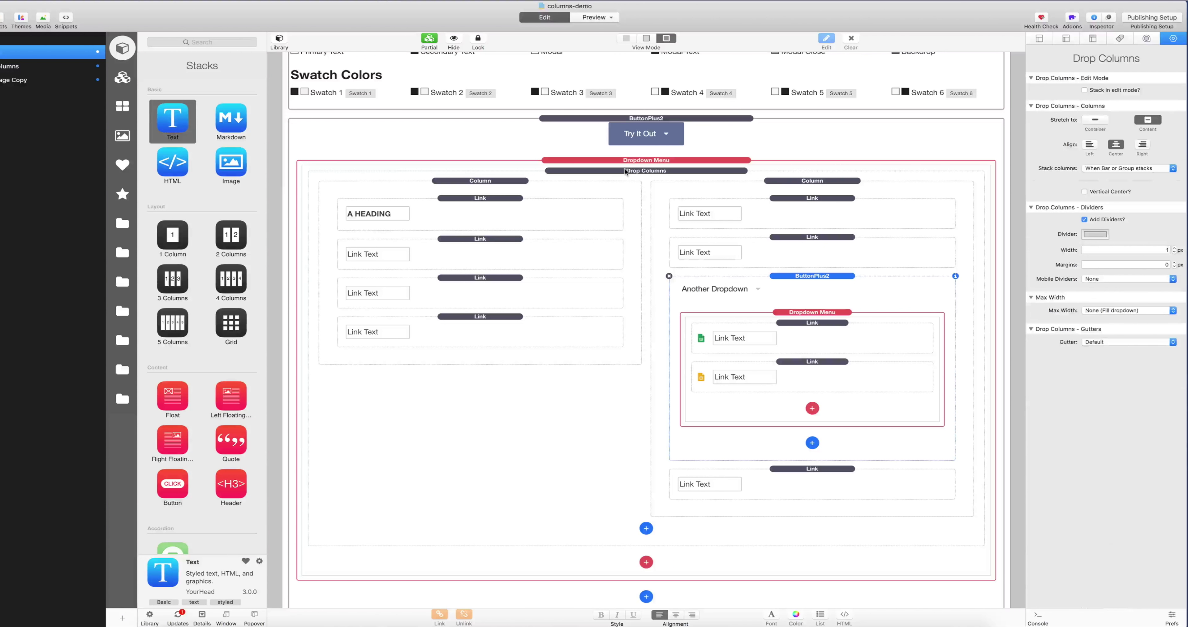
pyautogui.click(801, 181)
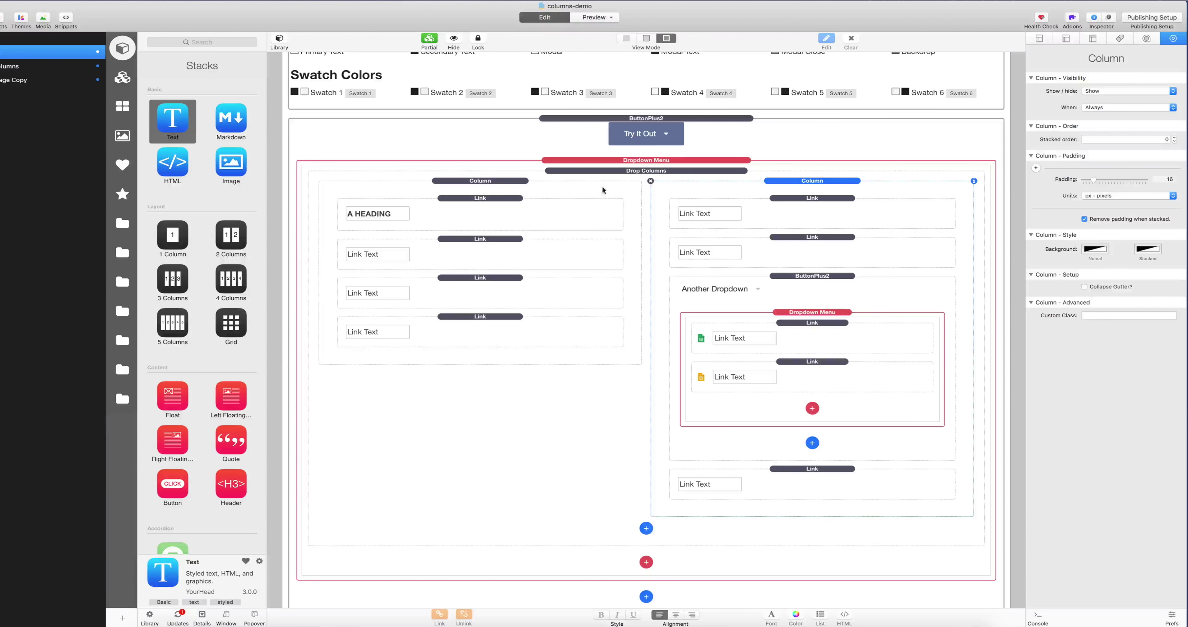
pyautogui.click(492, 180)
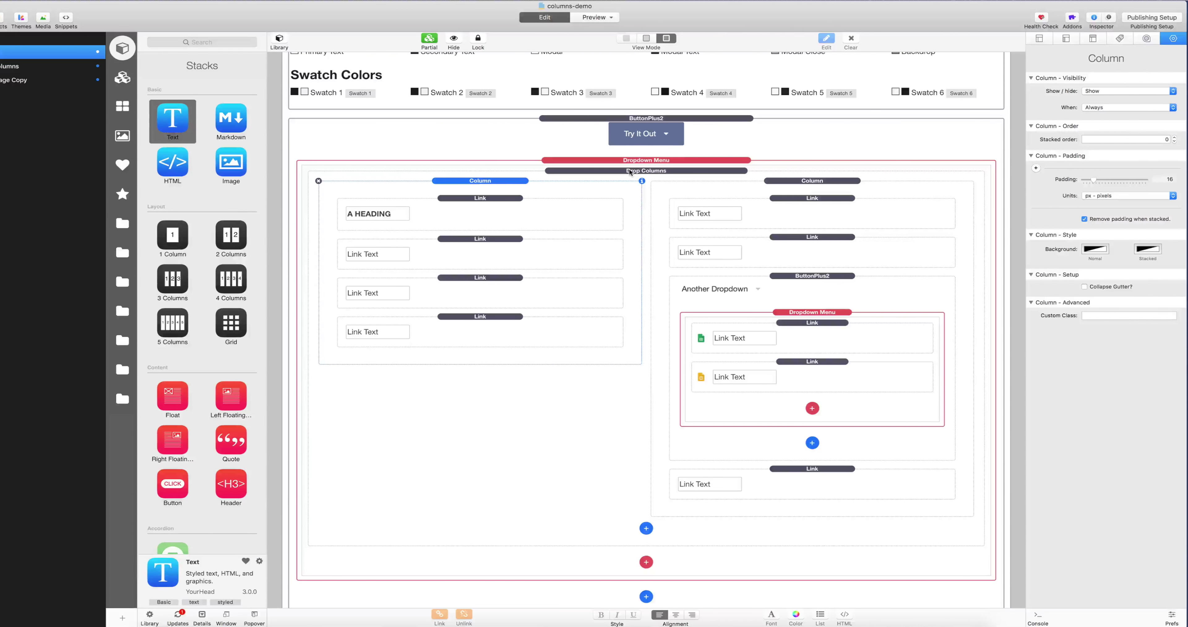
pyautogui.scroll(-2, 615, 251)
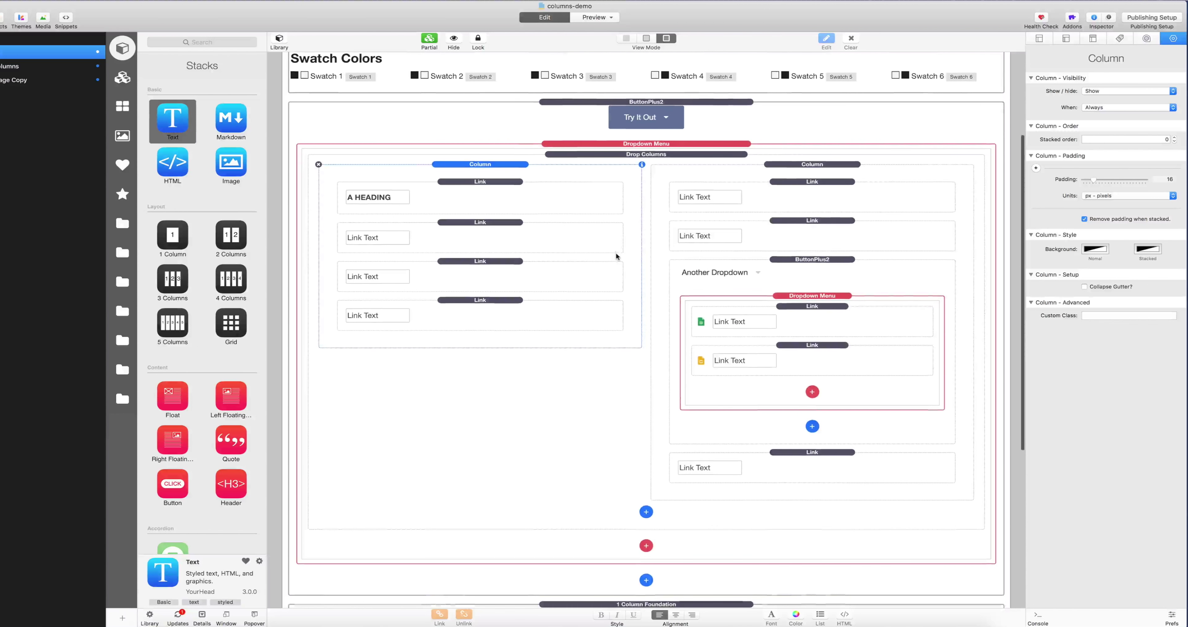
pyautogui.scroll(-1, 687, 176)
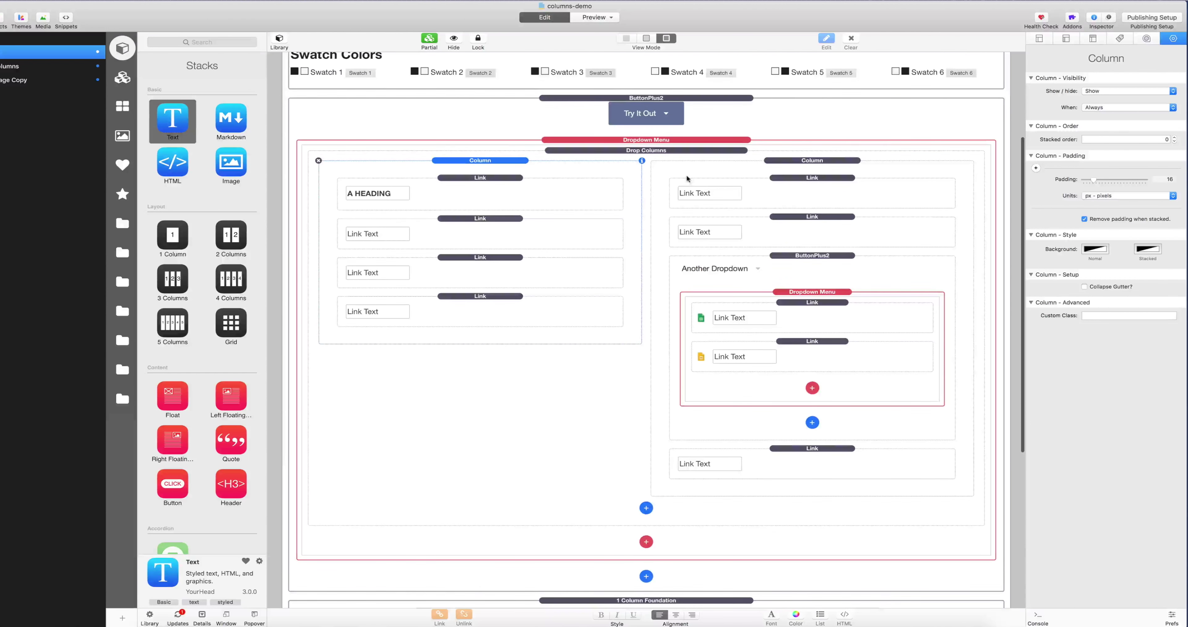
pyautogui.scroll(-1, 685, 174)
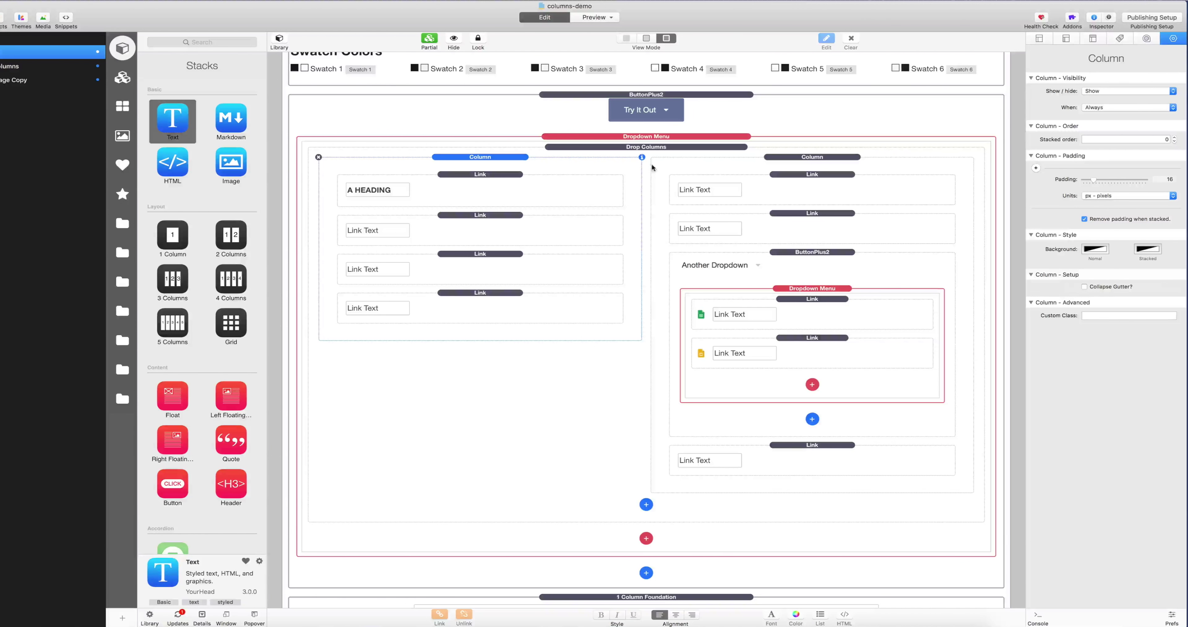
pyautogui.scroll(-1, 748, 216)
pyautogui.scroll(2, 728, 193)
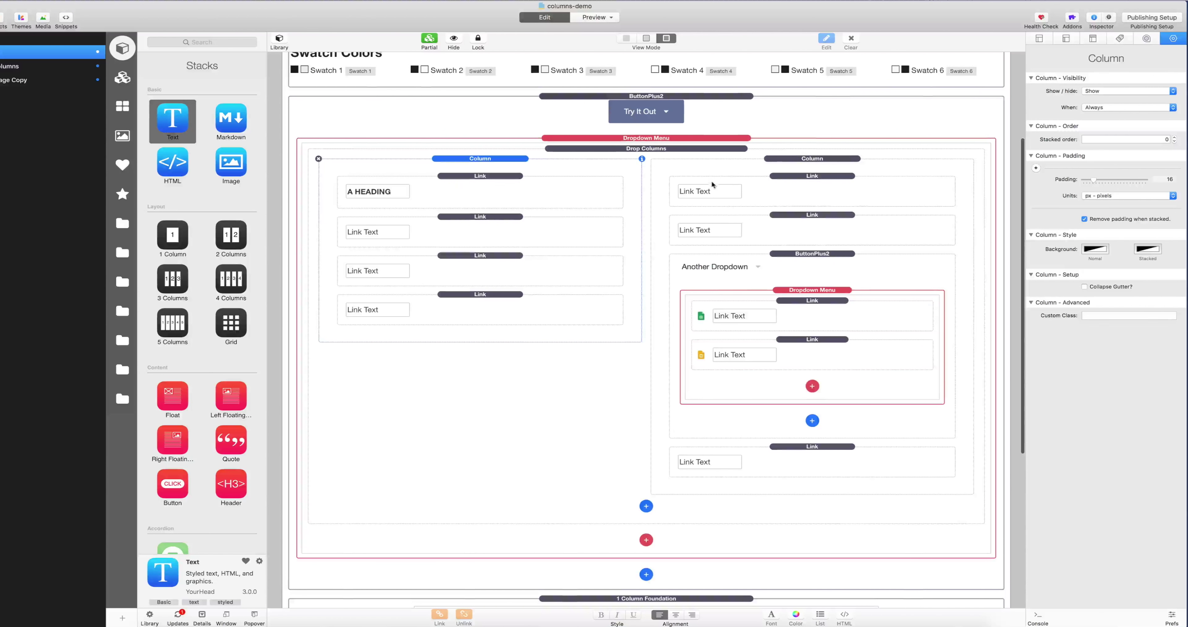
pyautogui.click(663, 155)
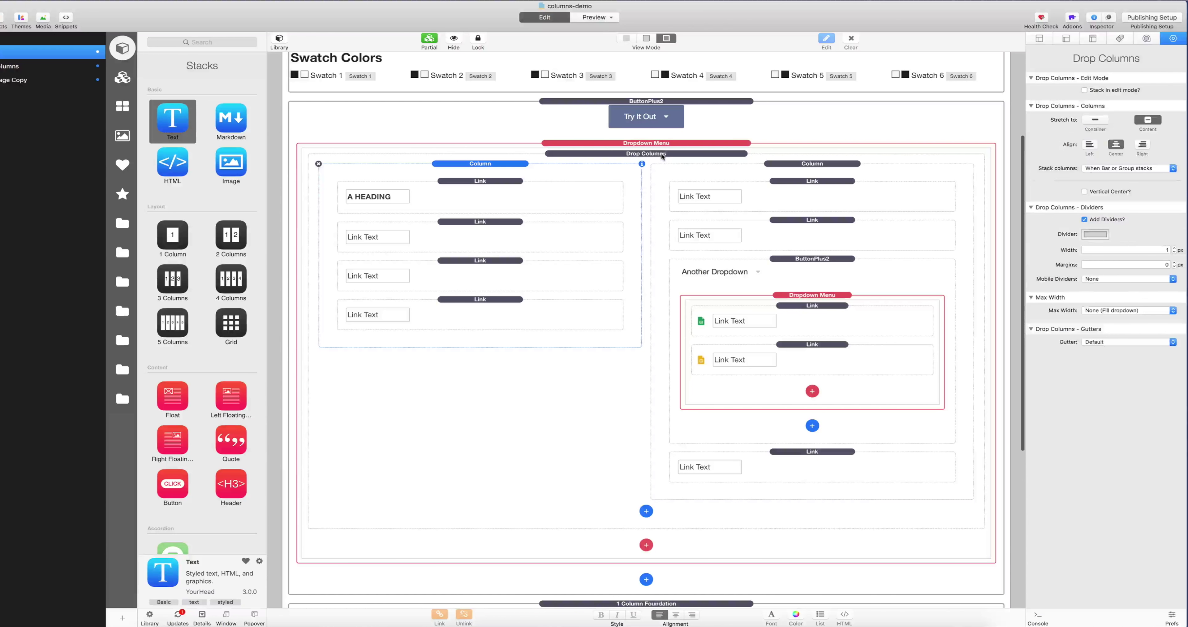
pyautogui.scroll(-2, 586, 211)
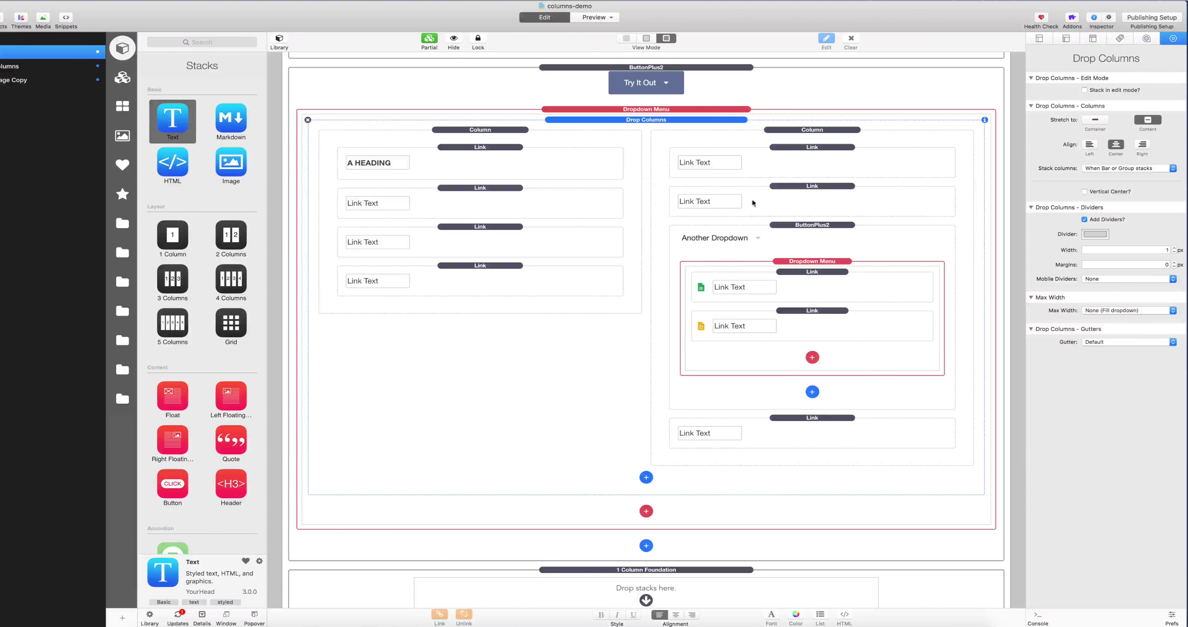
pyautogui.scroll(-1, 775, 306)
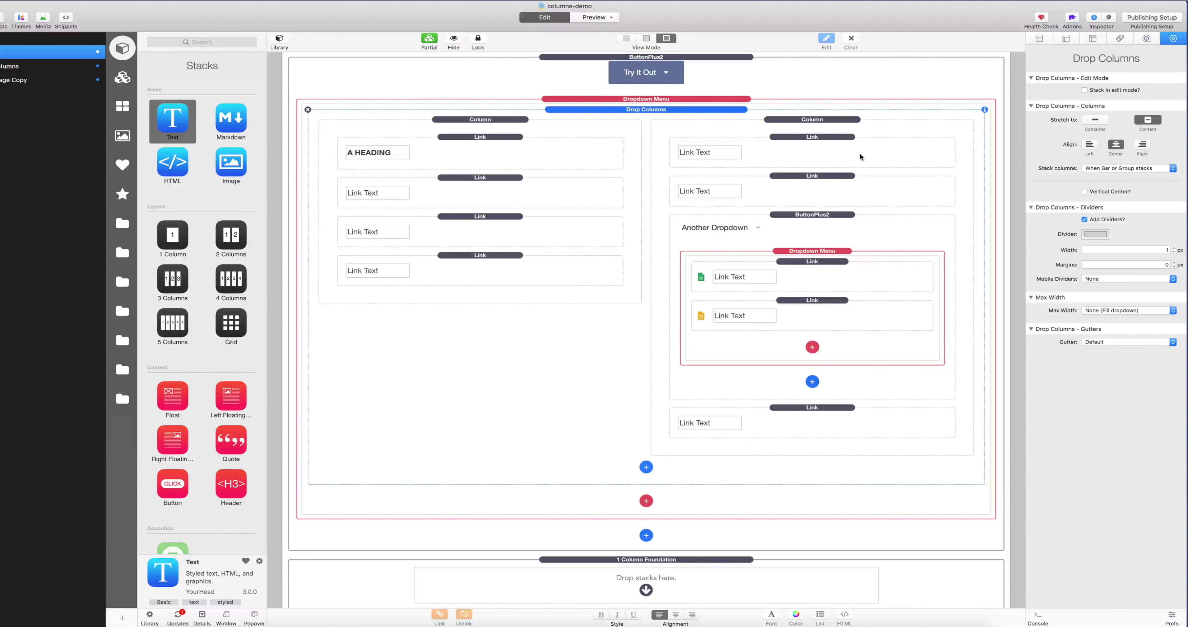
pyautogui.click(823, 120)
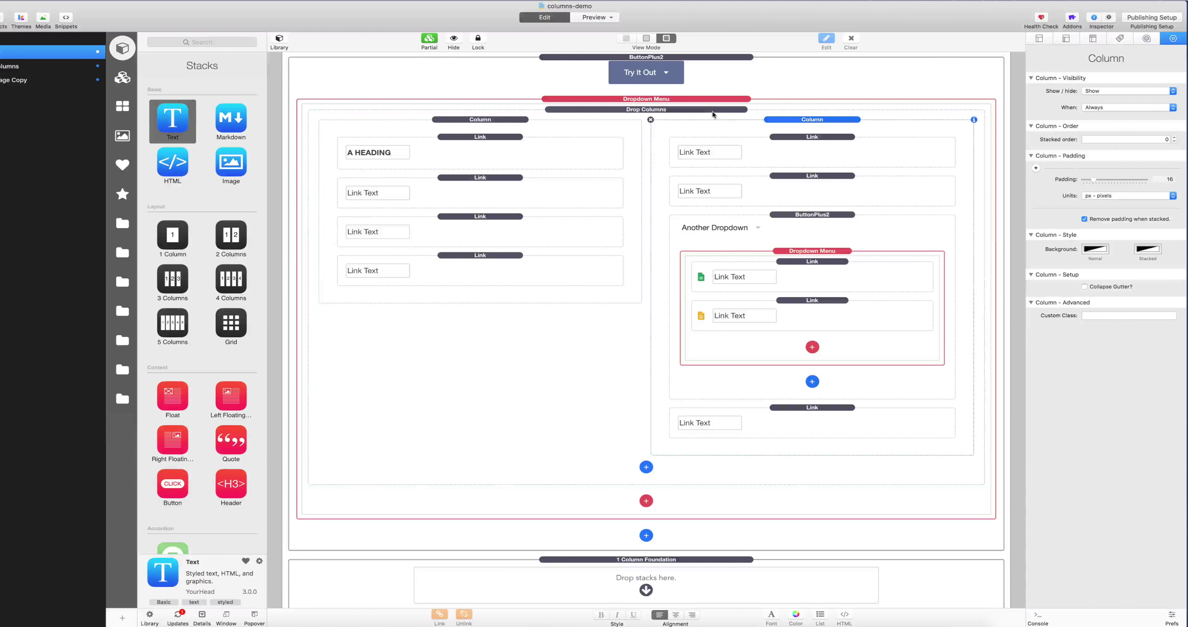
# Add two empty columns to the Drop Columns stack.
pyautogui.click(715, 115)
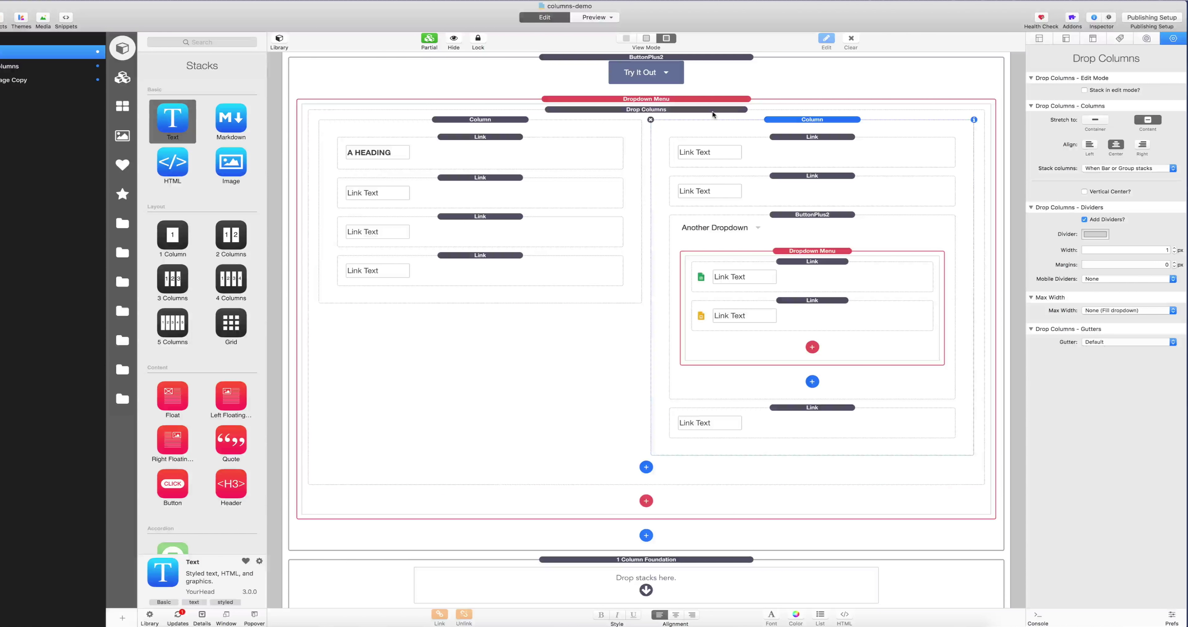
pyautogui.click(646, 467)
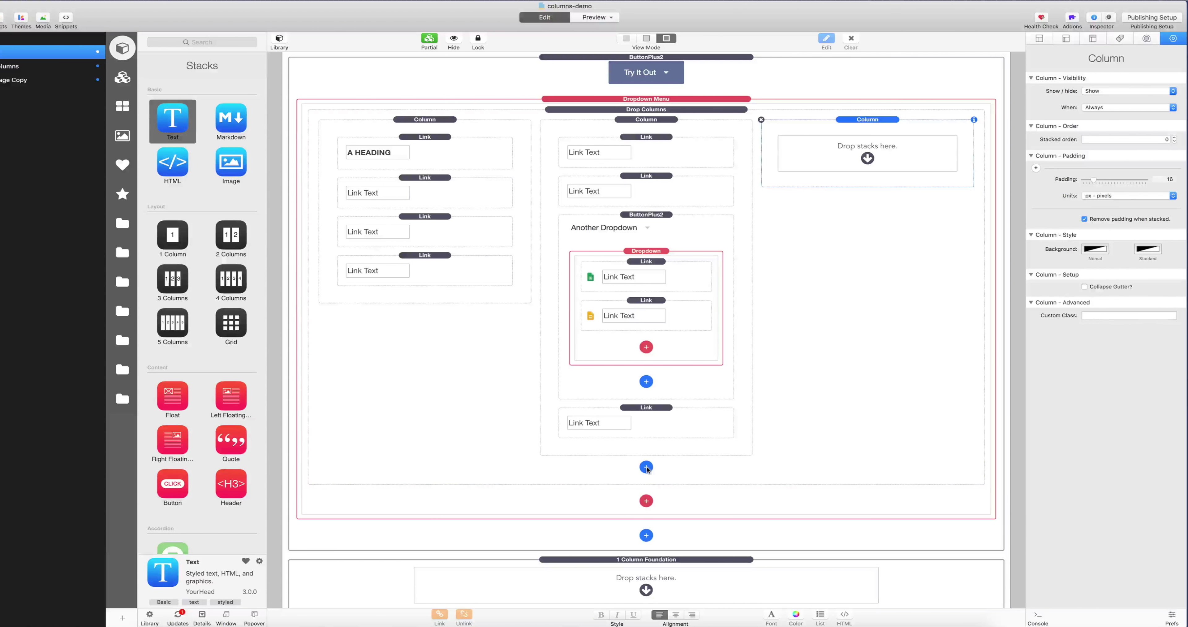
pyautogui.click(646, 467)
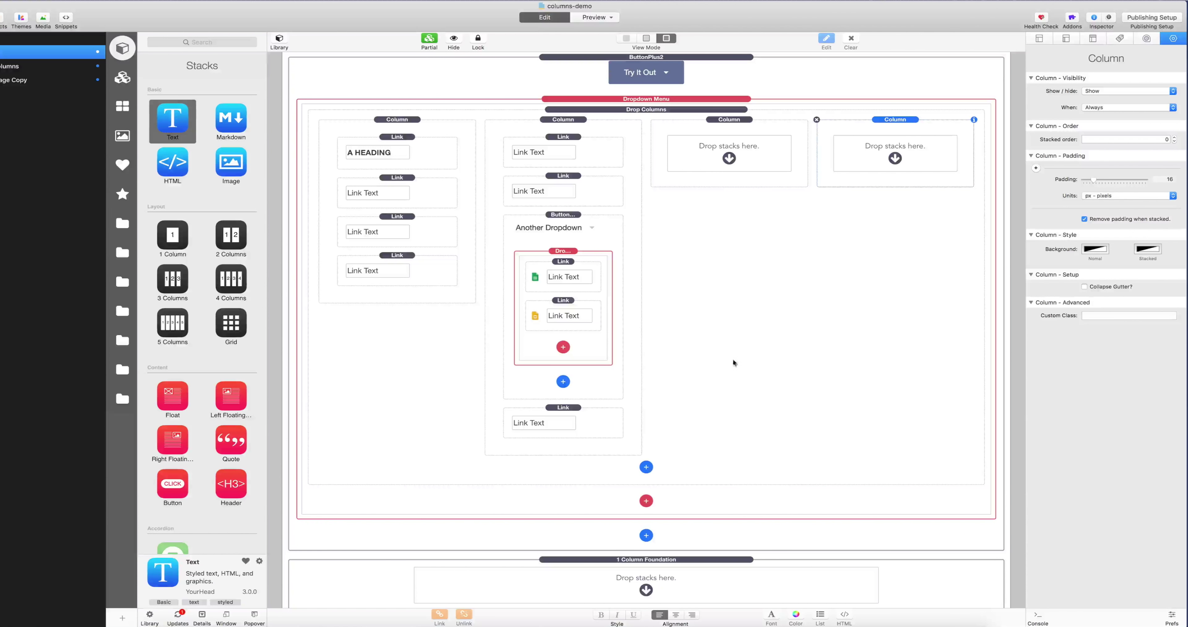
# Delete the two empty columns, keeping only the heading column and the column with the nested dropdown.
pyautogui.scroll(-1, 776, 326)
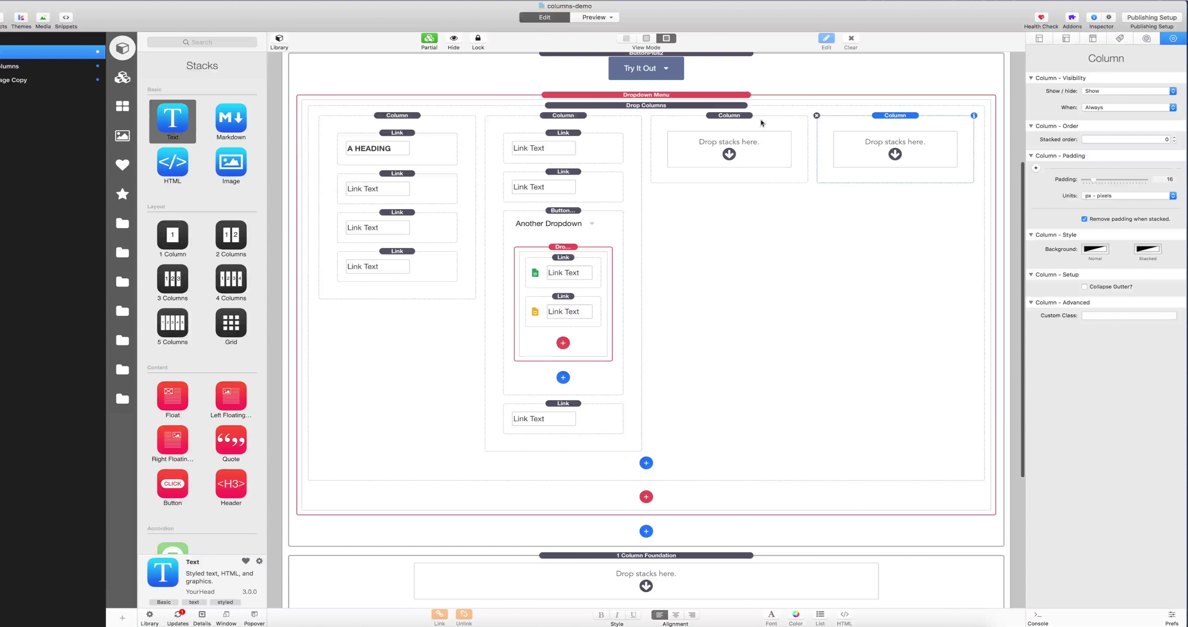
pyautogui.click(654, 117)
pyautogui.click(650, 116)
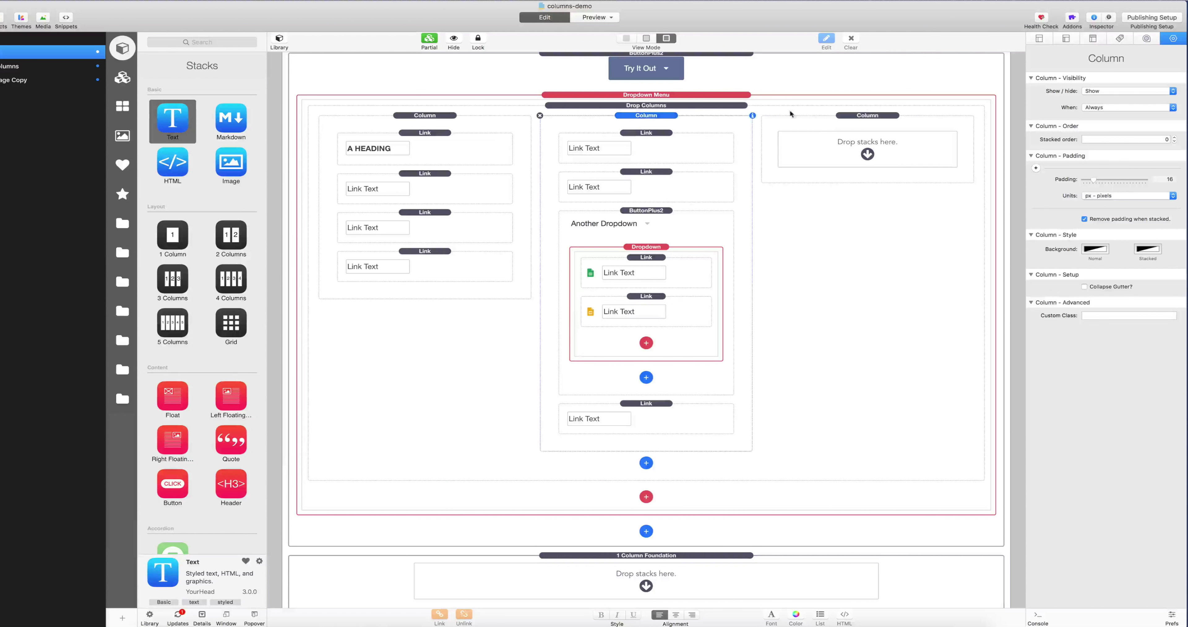
pyautogui.click(763, 117)
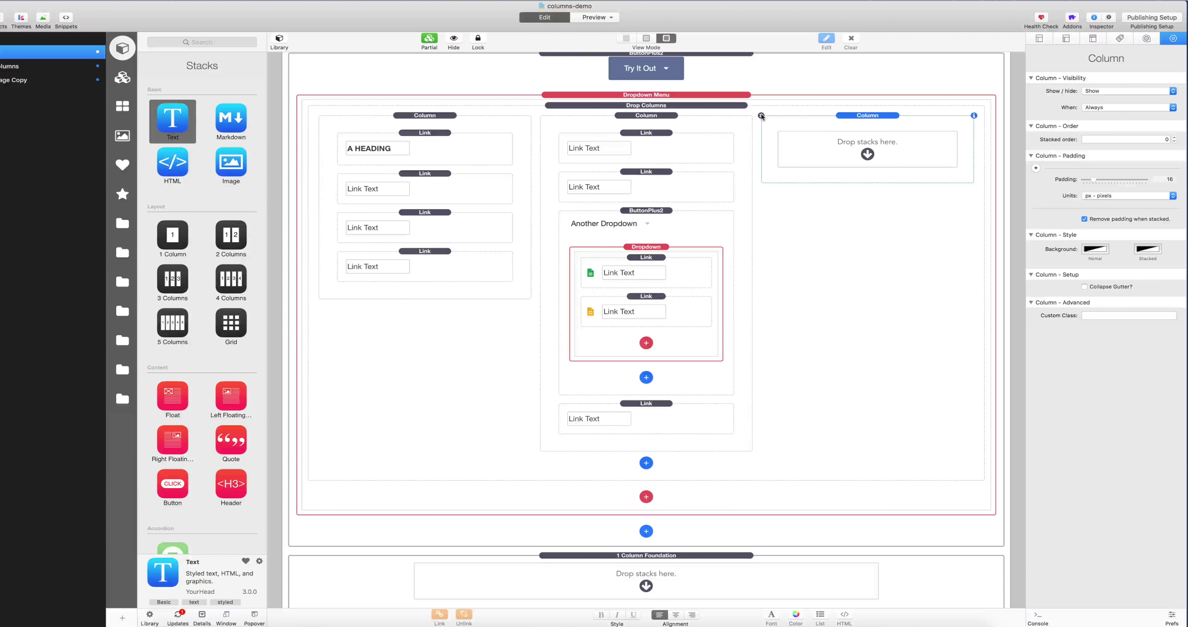
pyautogui.click(761, 116)
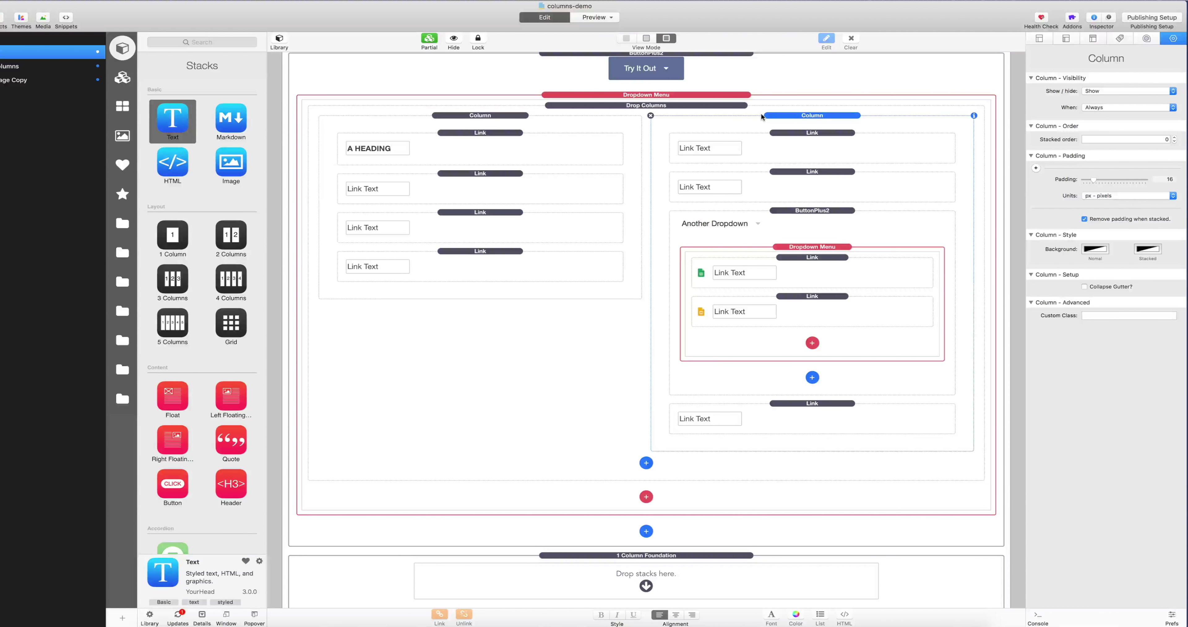
# Review the Drop Columns settings and the type choices of the outer Dropdown Menu, keeping the Dropdown type.
pyautogui.click(702, 108)
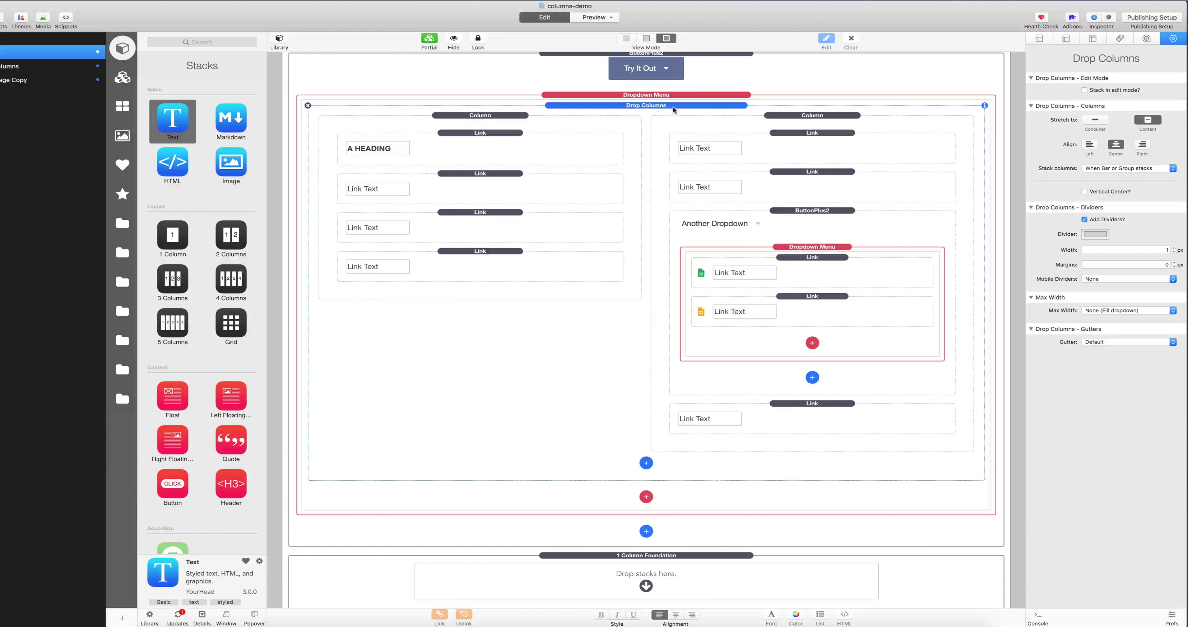
pyautogui.scroll(1, 666, 115)
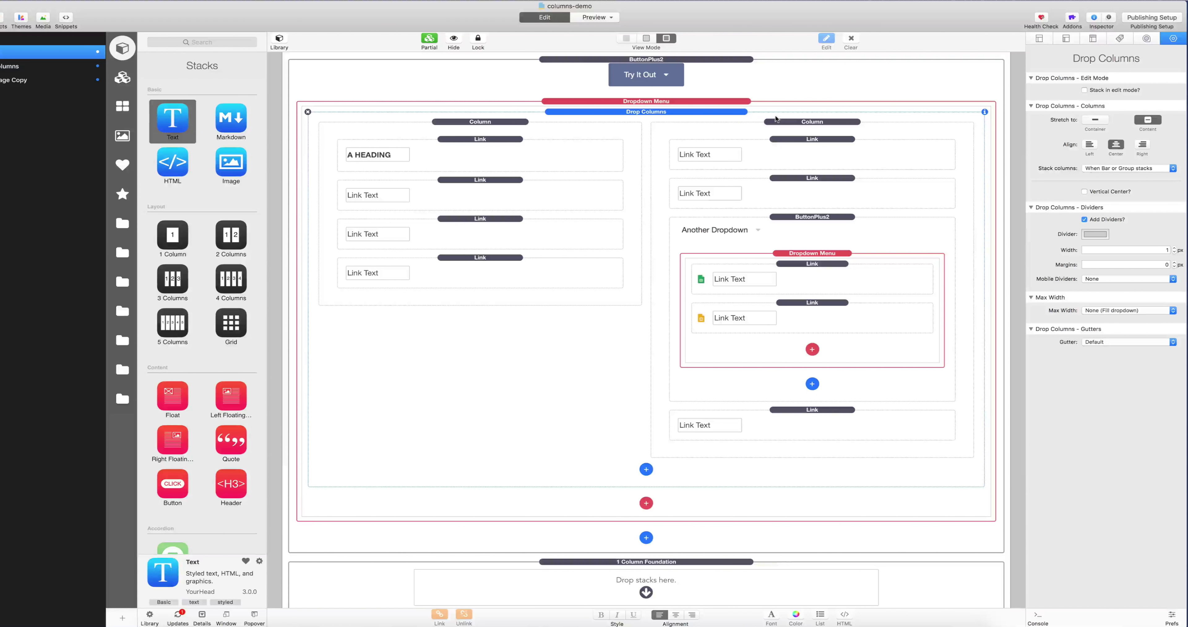
pyautogui.scroll(1, 748, 115)
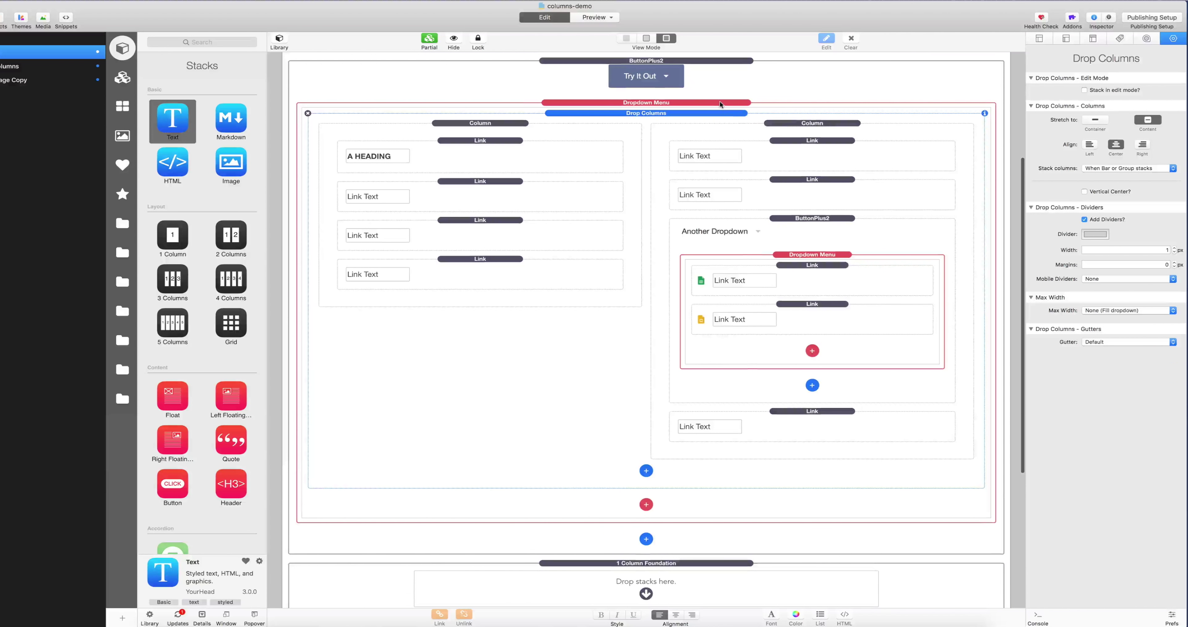
pyautogui.click(681, 103)
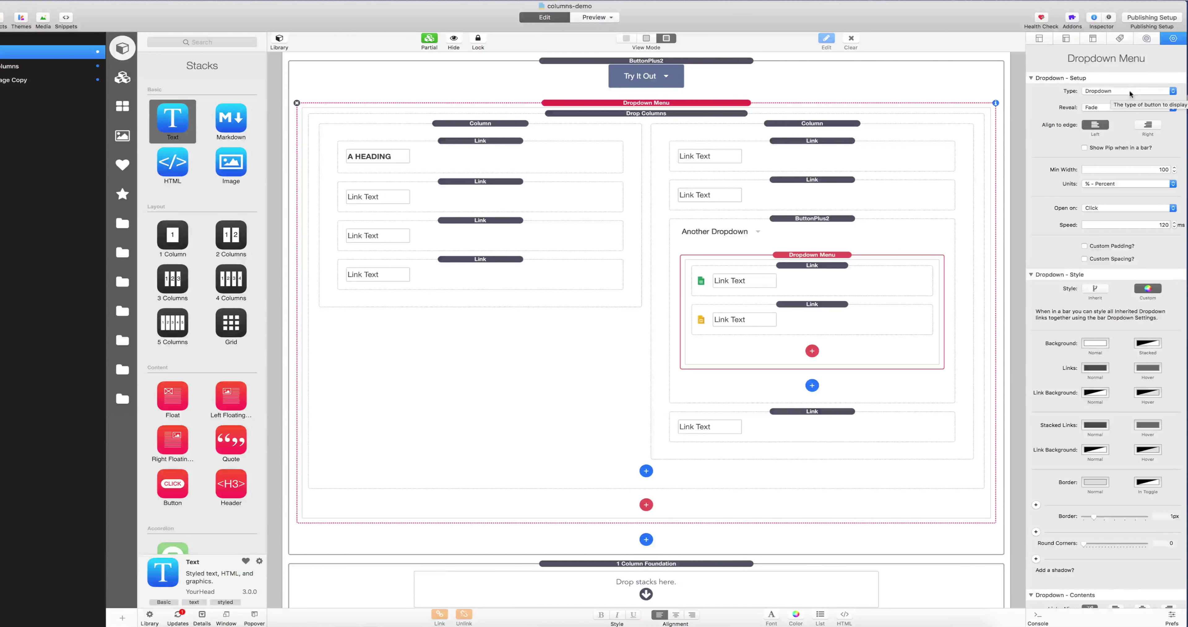
pyautogui.click(1128, 96)
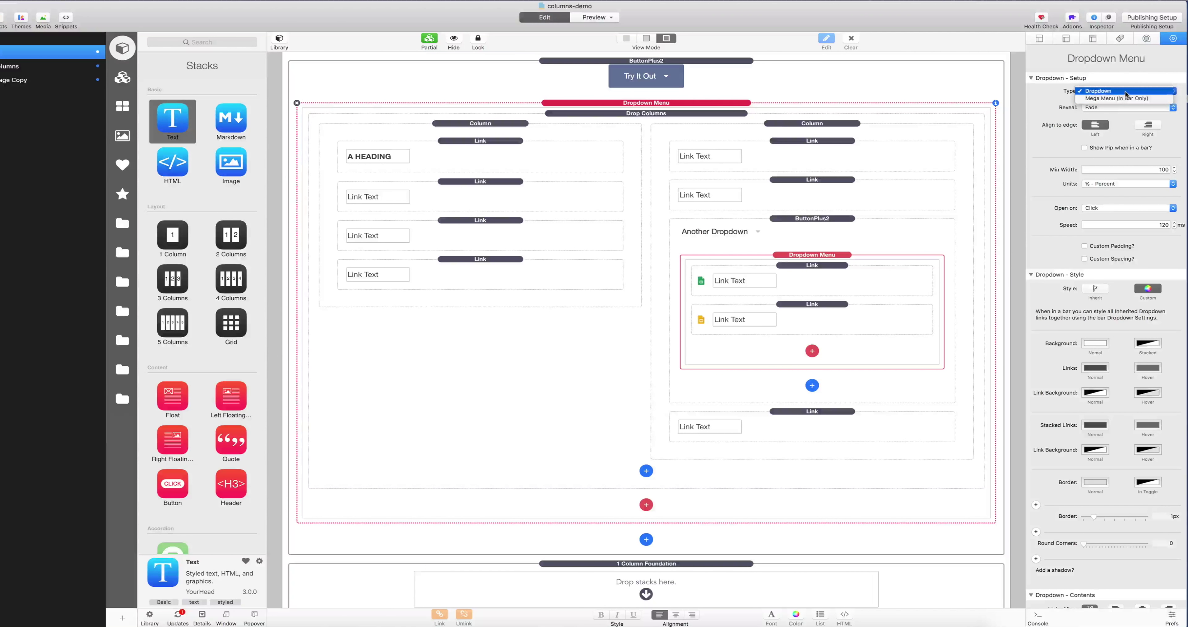
pyautogui.click(1125, 94)
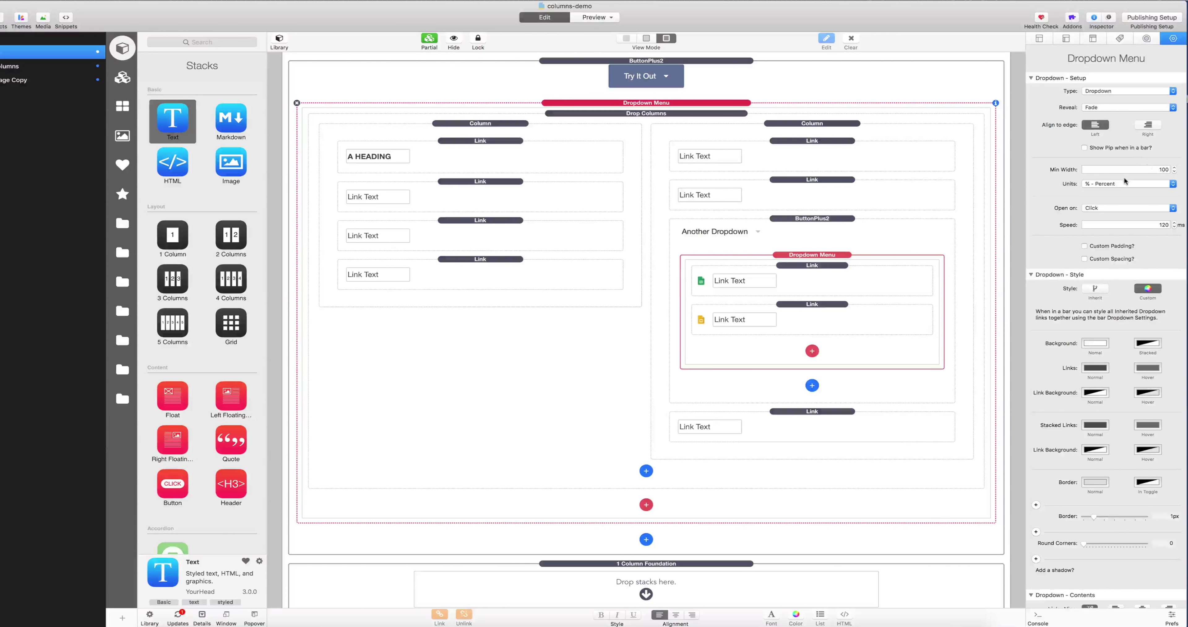
# Set the outer Dropdown Menu's minimum width to 200 with px - pixels as the unit.
pyautogui.scroll(-2, 1123, 180)
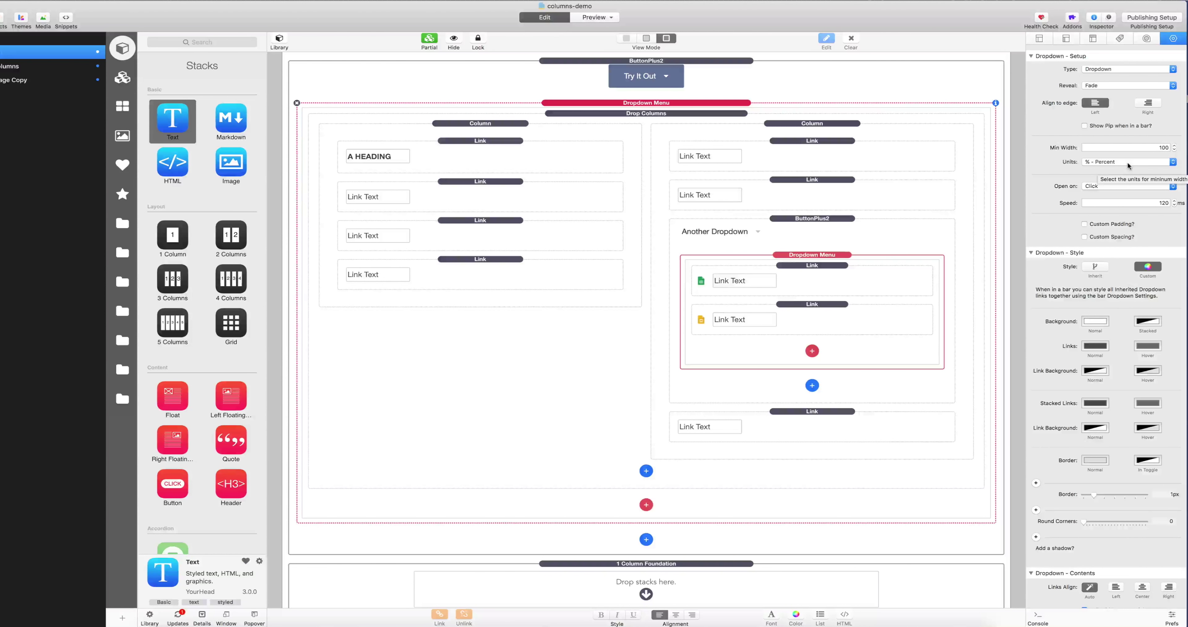
pyautogui.click(1127, 162)
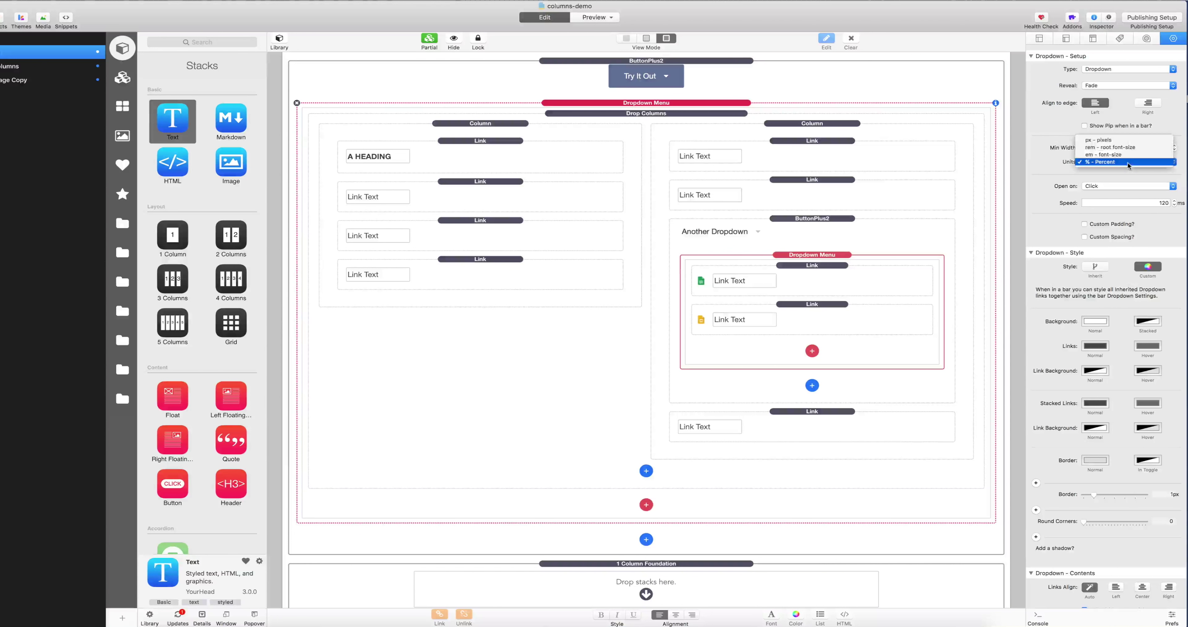
pyautogui.click(1132, 141)
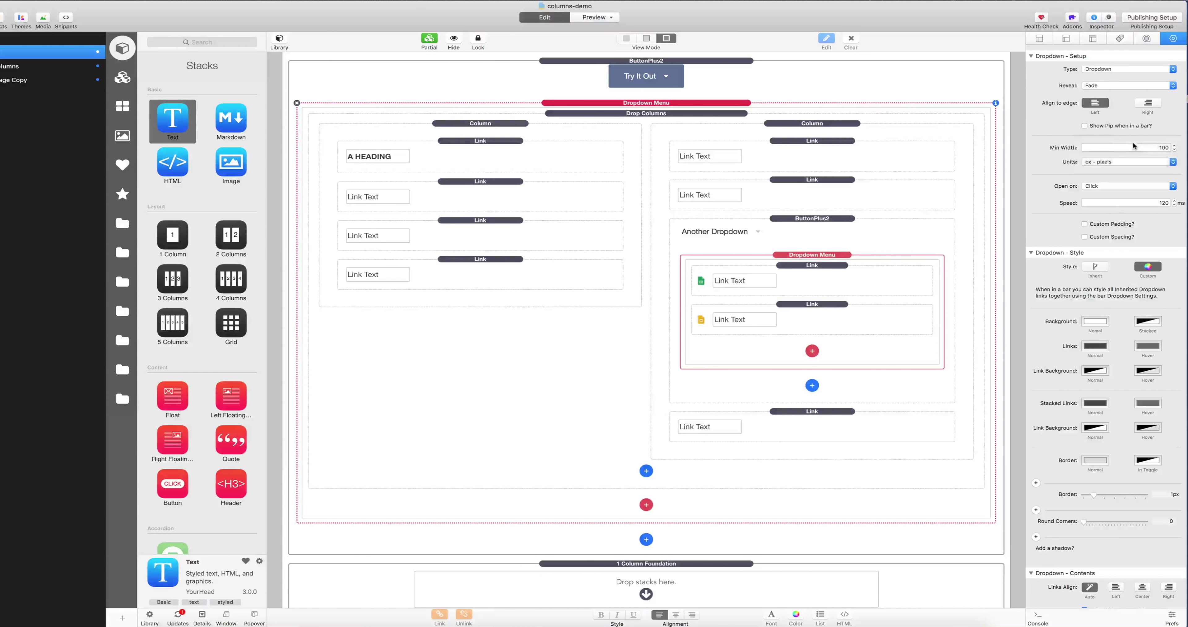
pyautogui.click(1117, 161)
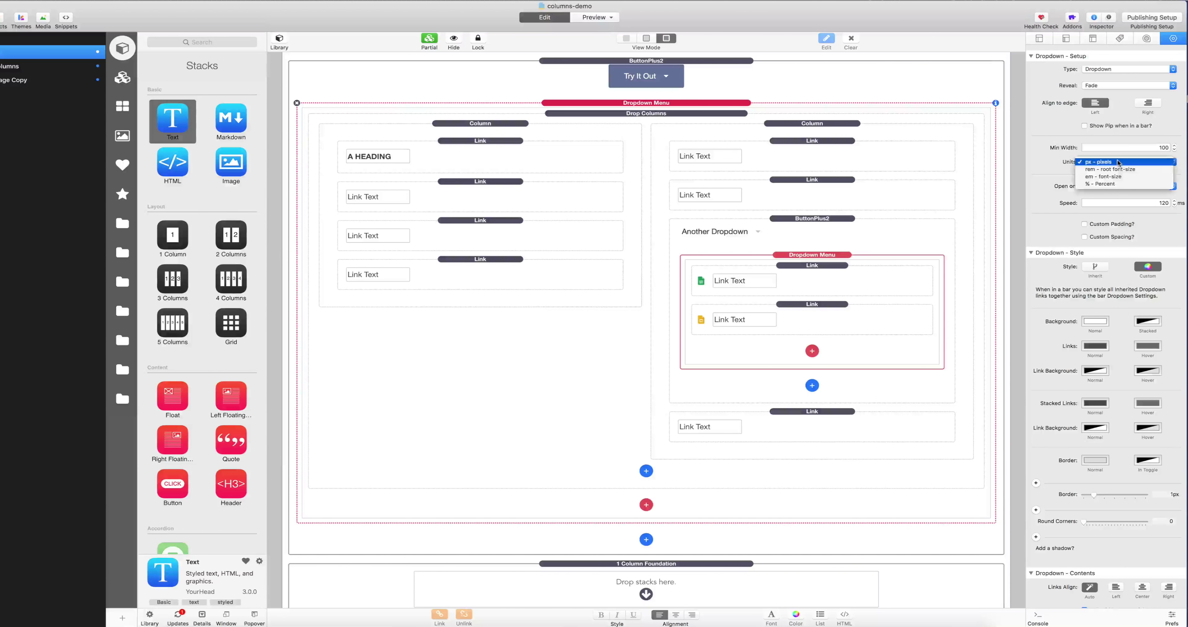
pyautogui.click(1118, 162)
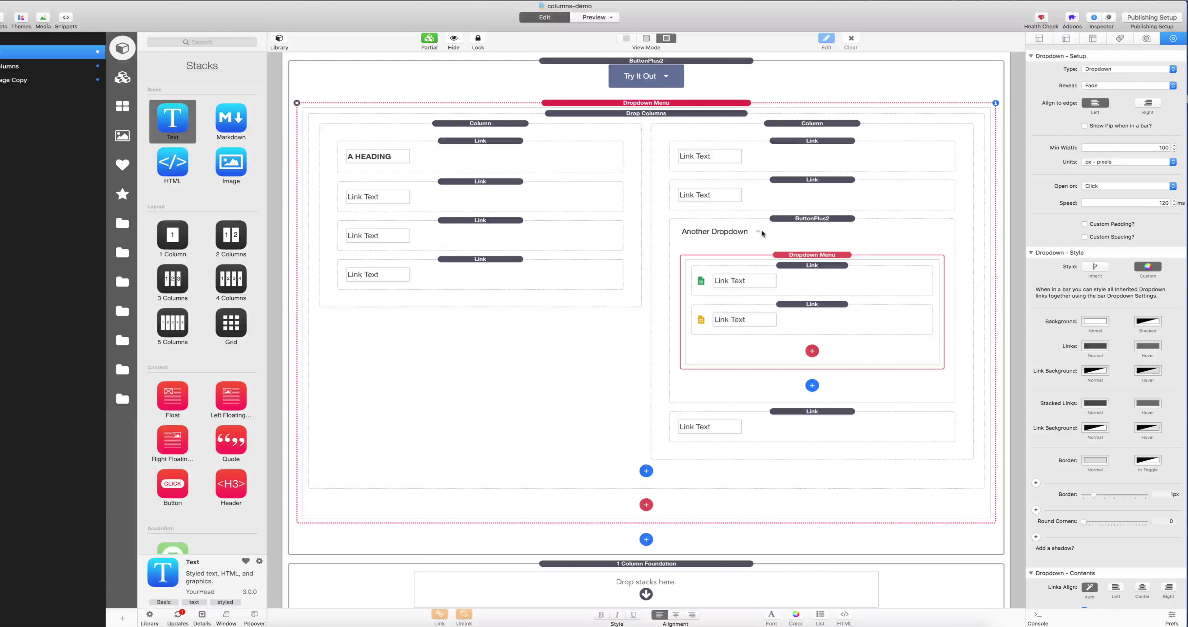
pyautogui.click(1147, 146)
pyautogui.write('200')
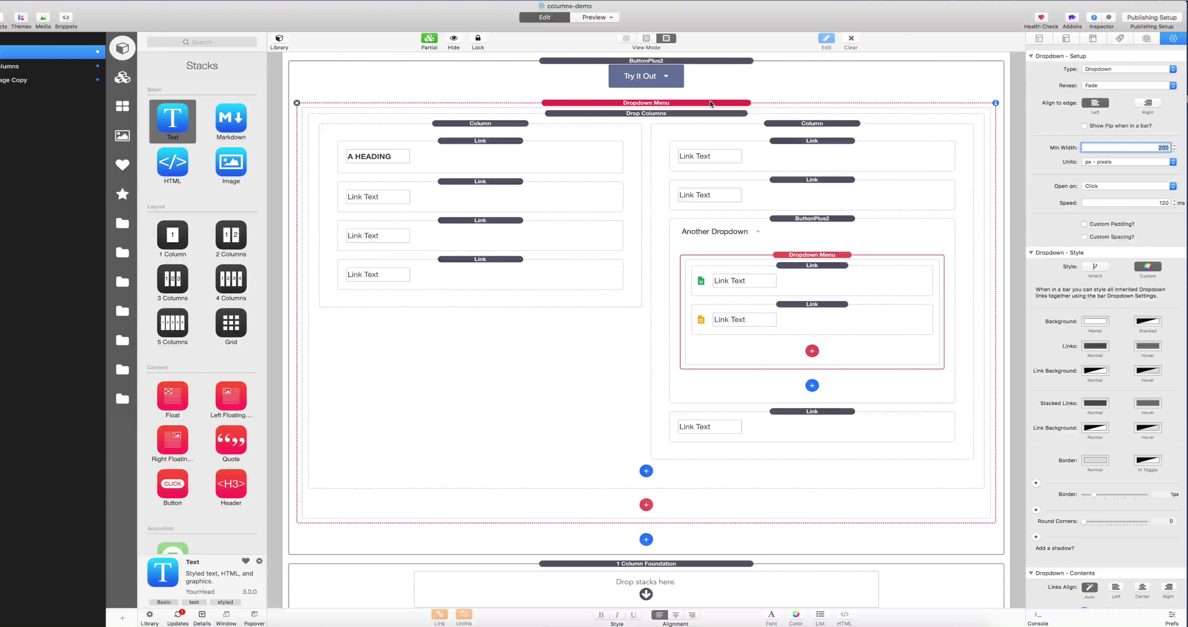
# Preview the Try It Out dropdown, set Drop Columns to stretch to Container, and reopen the dropdown to check the layout.
pyautogui.click(678, 114)
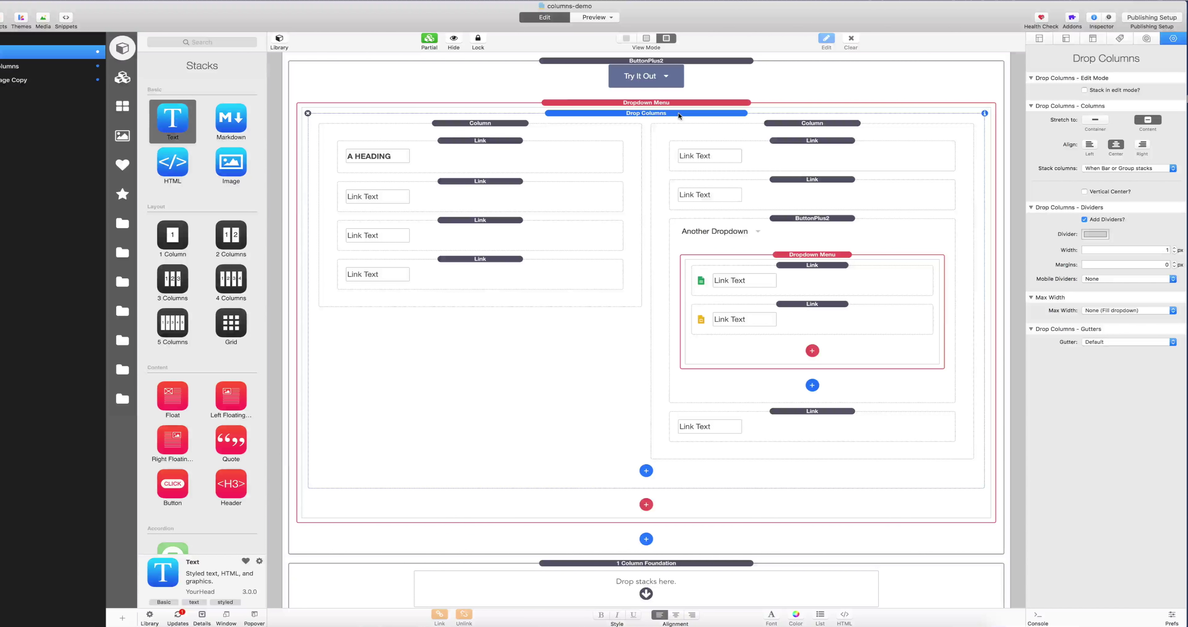
pyautogui.click(600, 20)
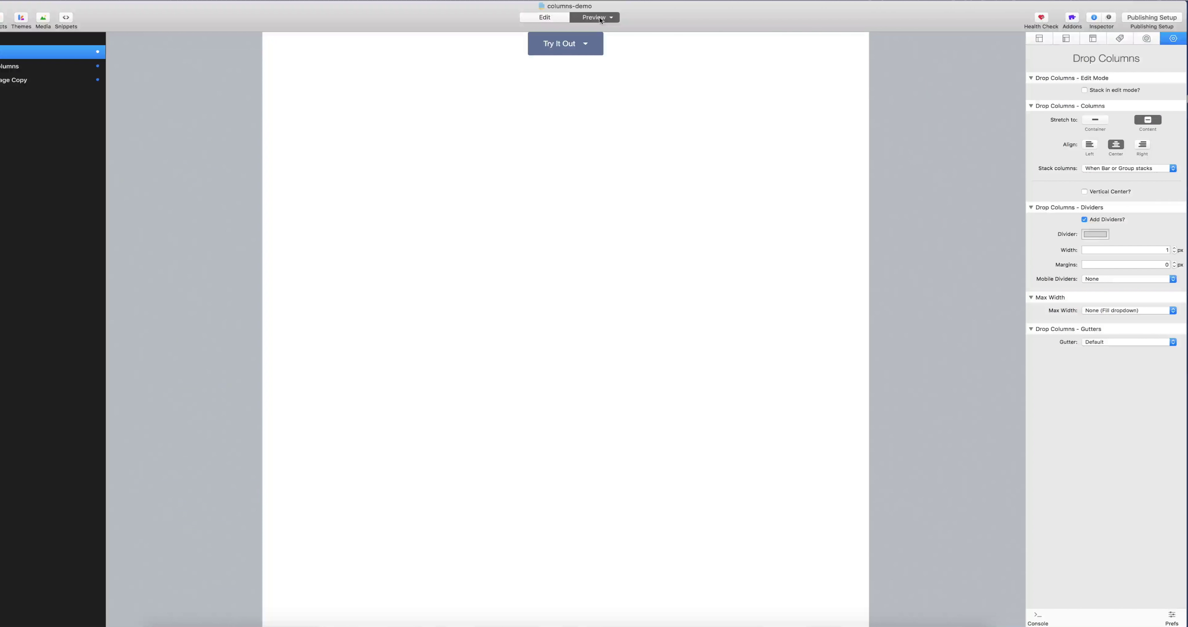
pyautogui.click(589, 50)
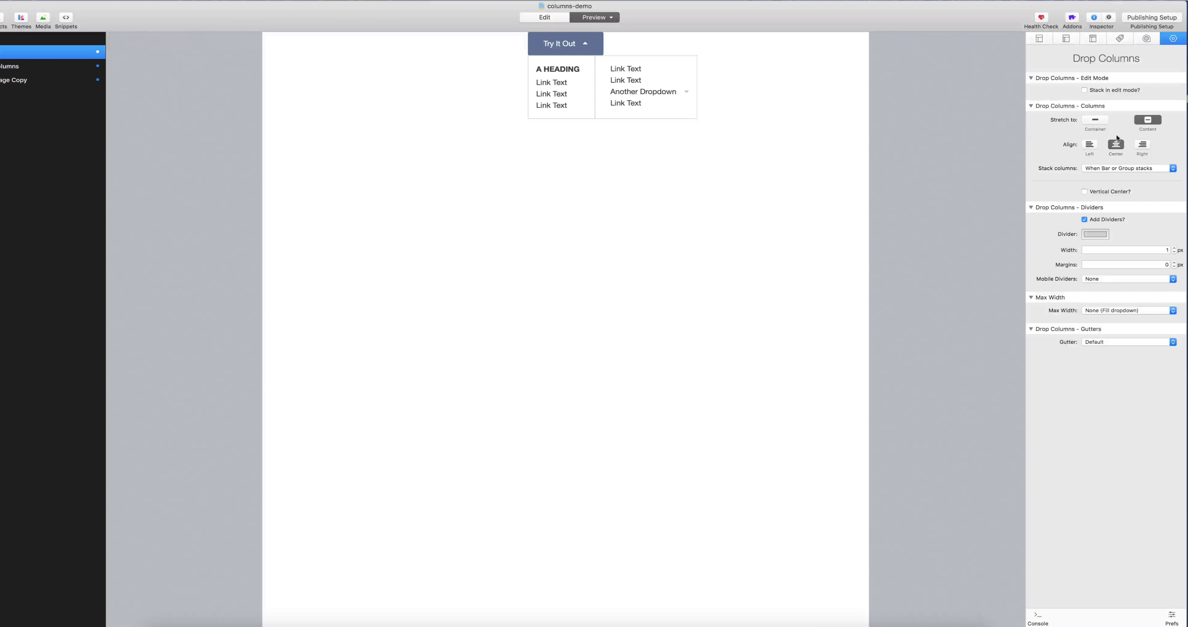
pyautogui.click(1100, 121)
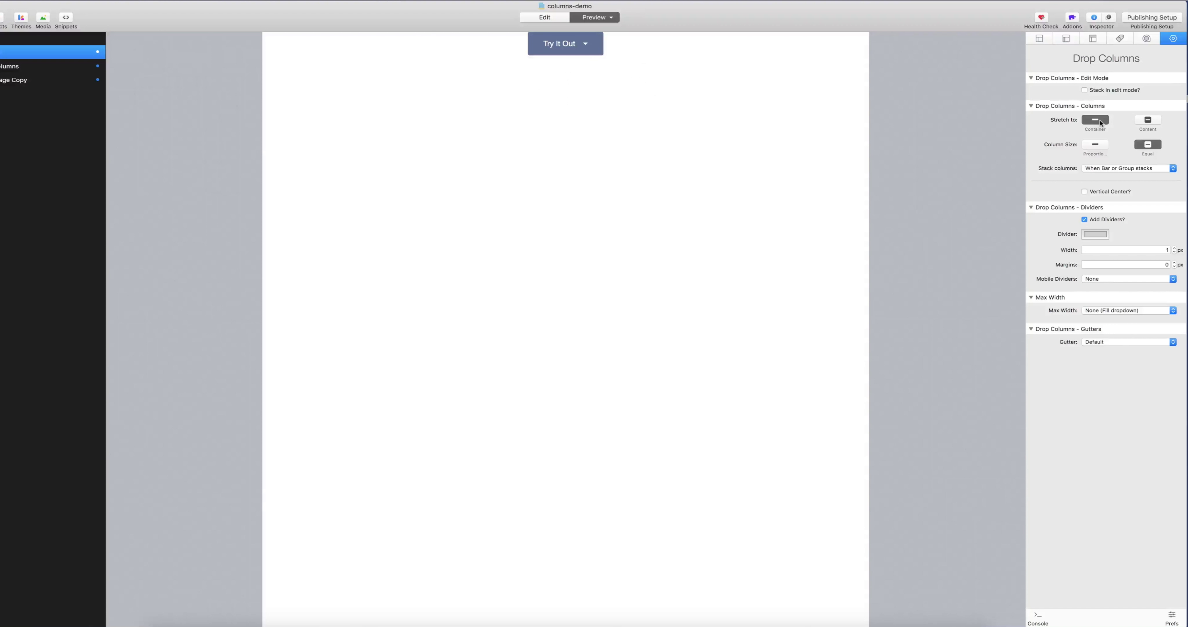
pyautogui.click(592, 44)
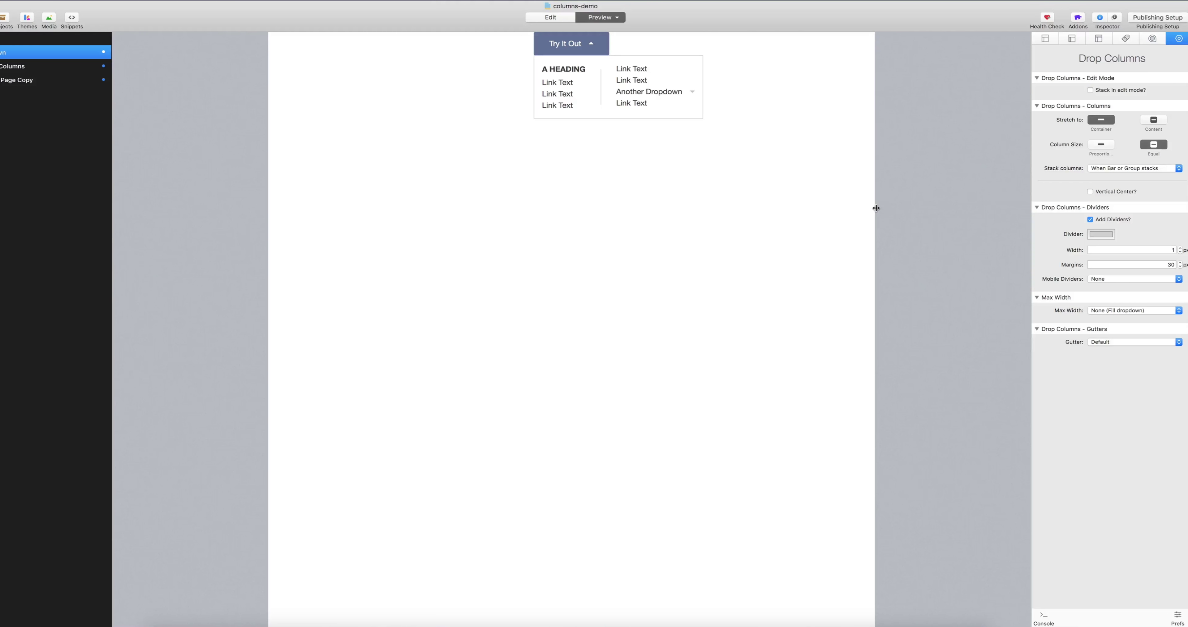
# Narrow the page preview to 320 and check the stacked columns of the Try It Out dropdown, including its nested dropdown.
pyautogui.moveTo(876, 208); pyautogui.dragTo(758, 207)
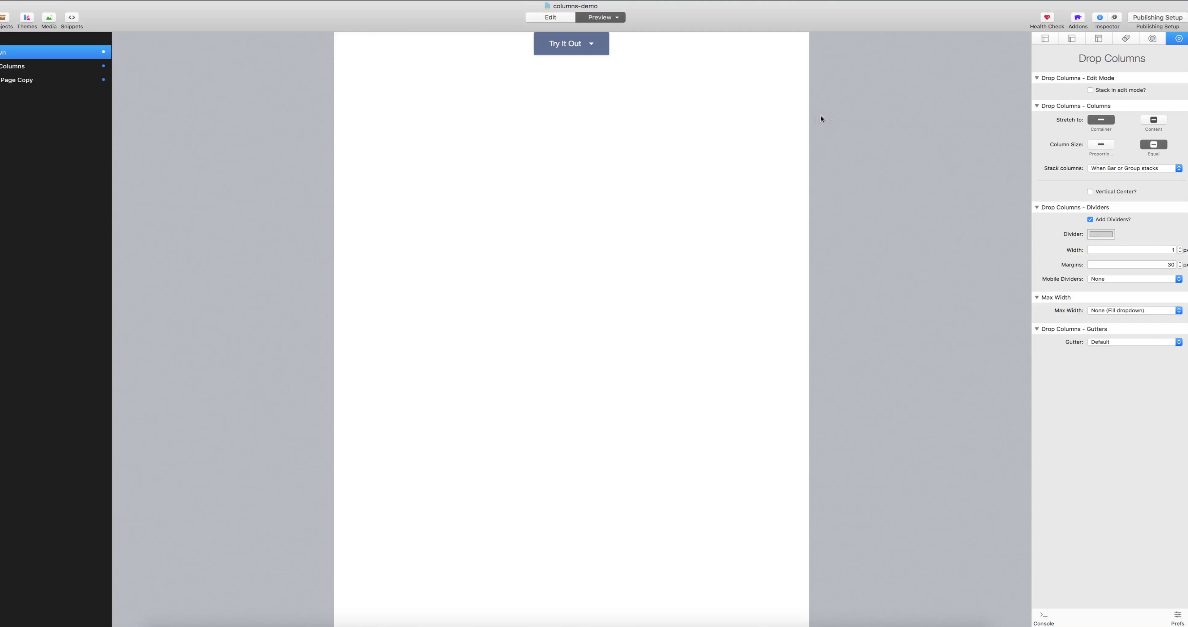
pyautogui.moveTo(810, 117); pyautogui.dragTo(634, 149)
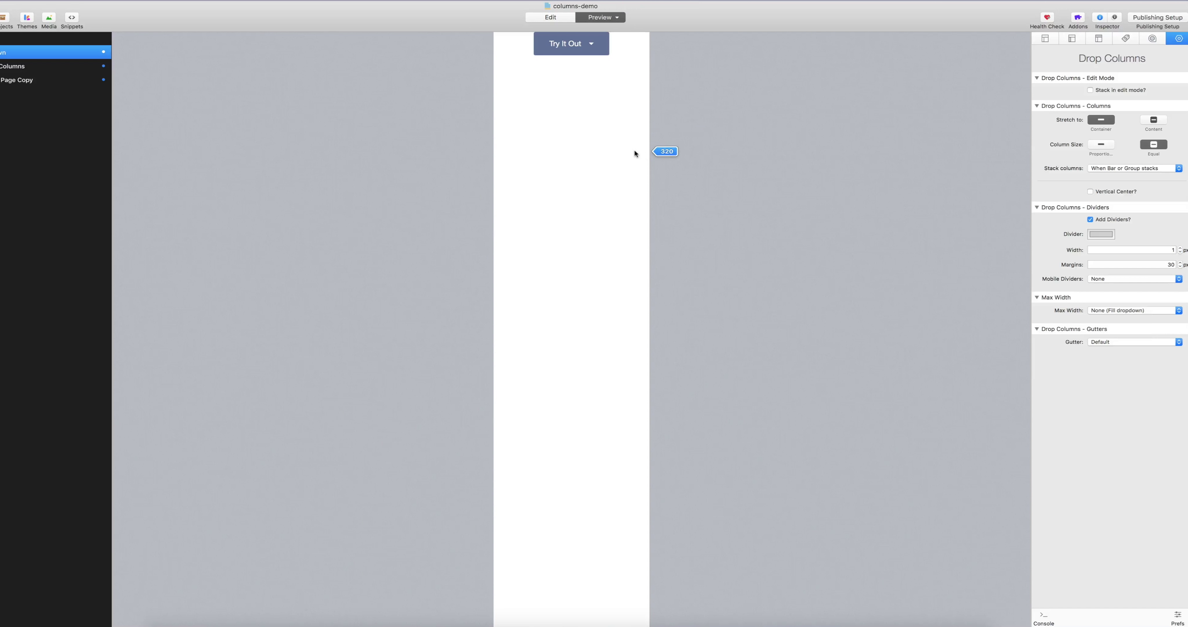
pyautogui.click(596, 50)
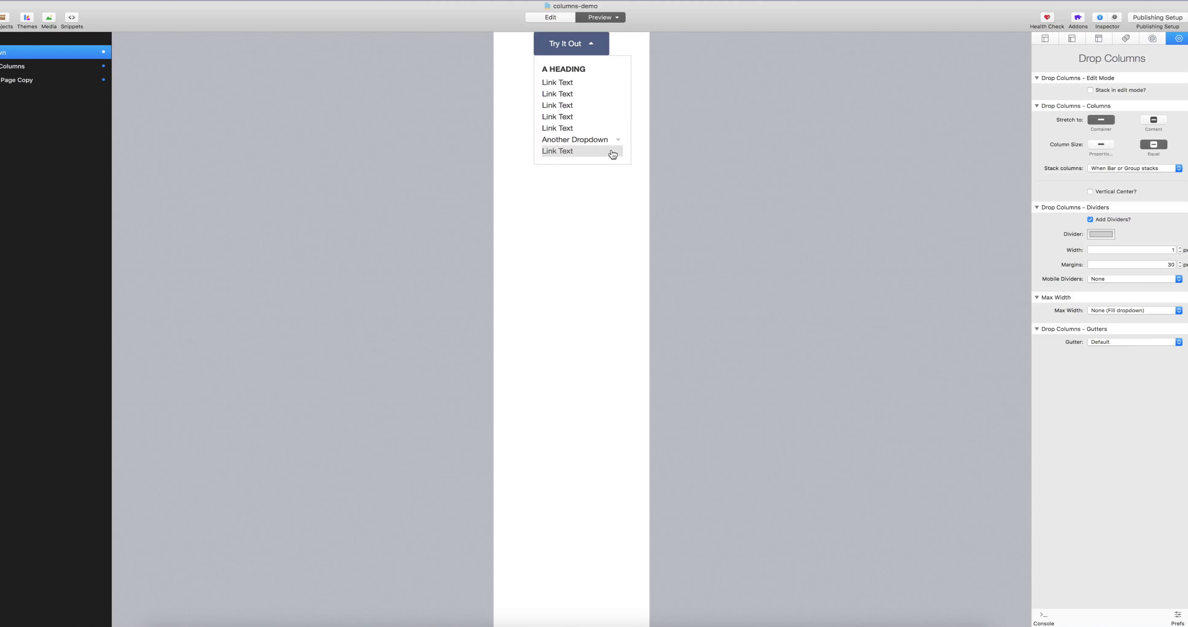
pyautogui.click(614, 141)
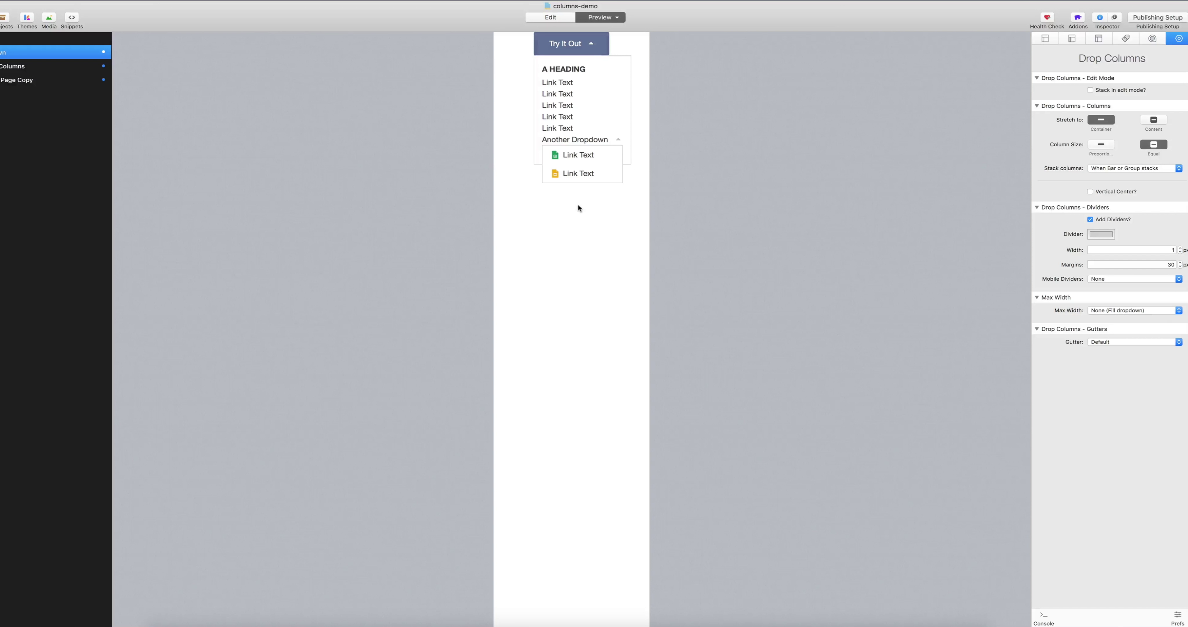
pyautogui.click(617, 140)
# Widen the page preview again and check the Try It Out columns and the nested Another Dropdown side by side.
pyautogui.moveTo(651, 141); pyautogui.dragTo(856, 139)
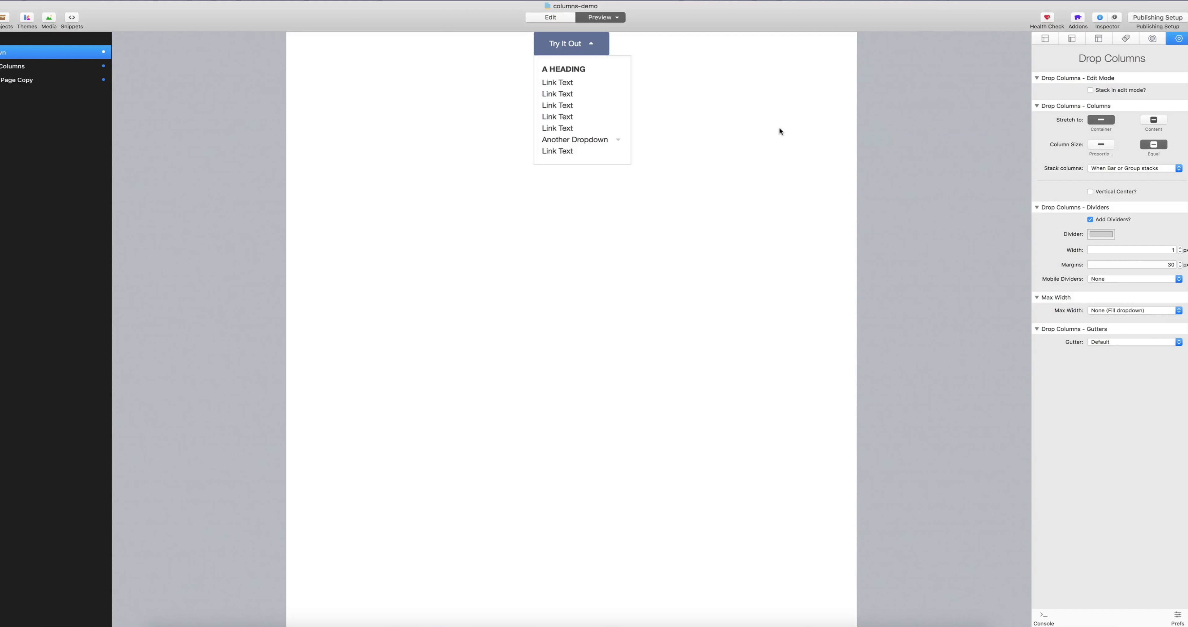
pyautogui.click(587, 49)
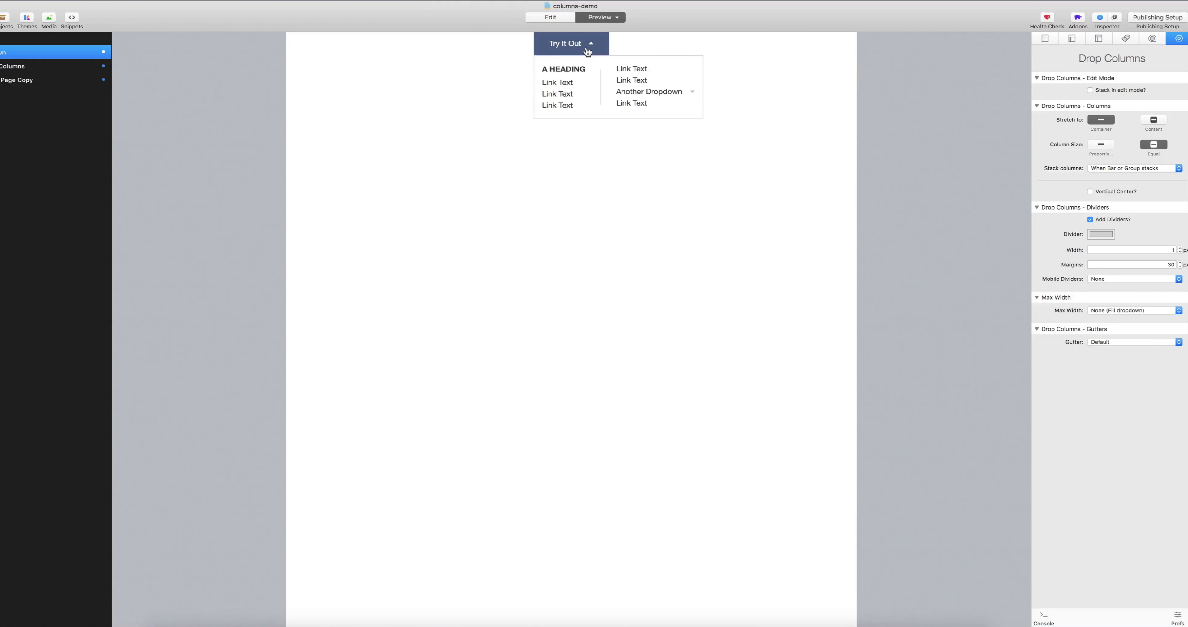
pyautogui.click(665, 90)
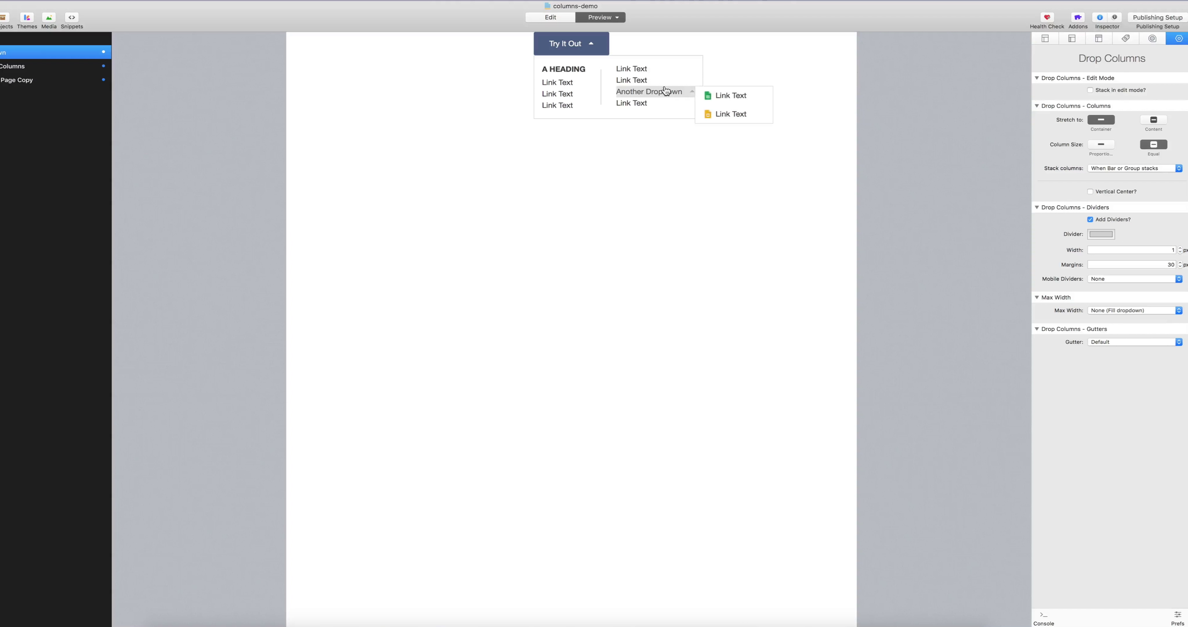
pyautogui.click(634, 140)
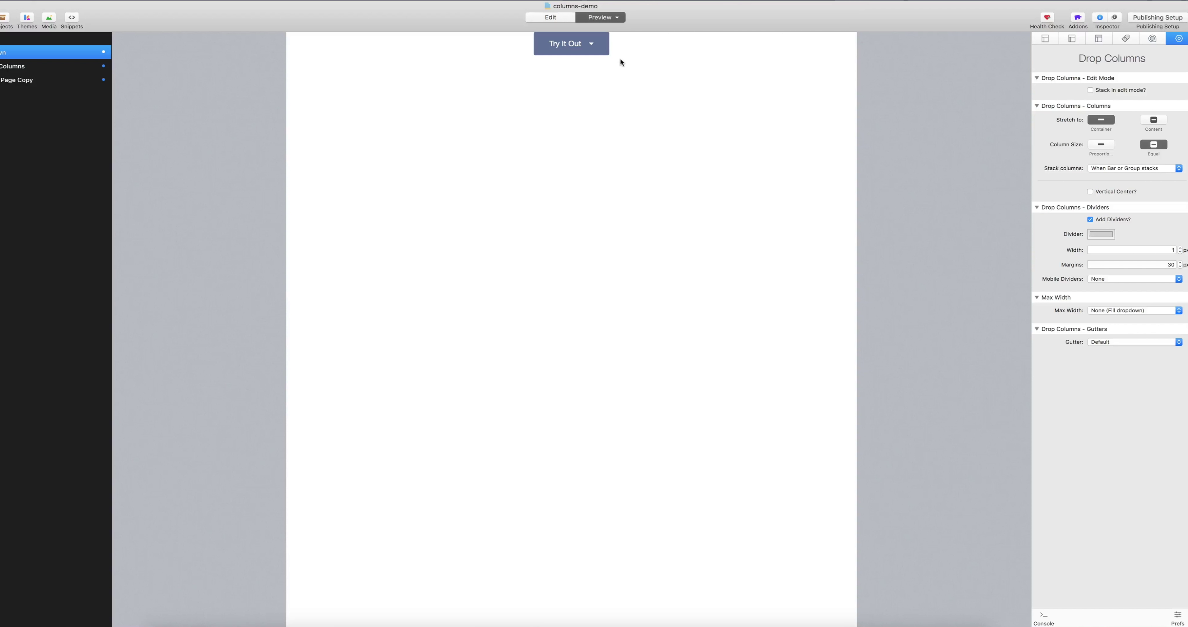
# Return to editing, open the Columns page and inspect the 2 Column Foundation stack inside its dropdown menu.
pyautogui.click(552, 17)
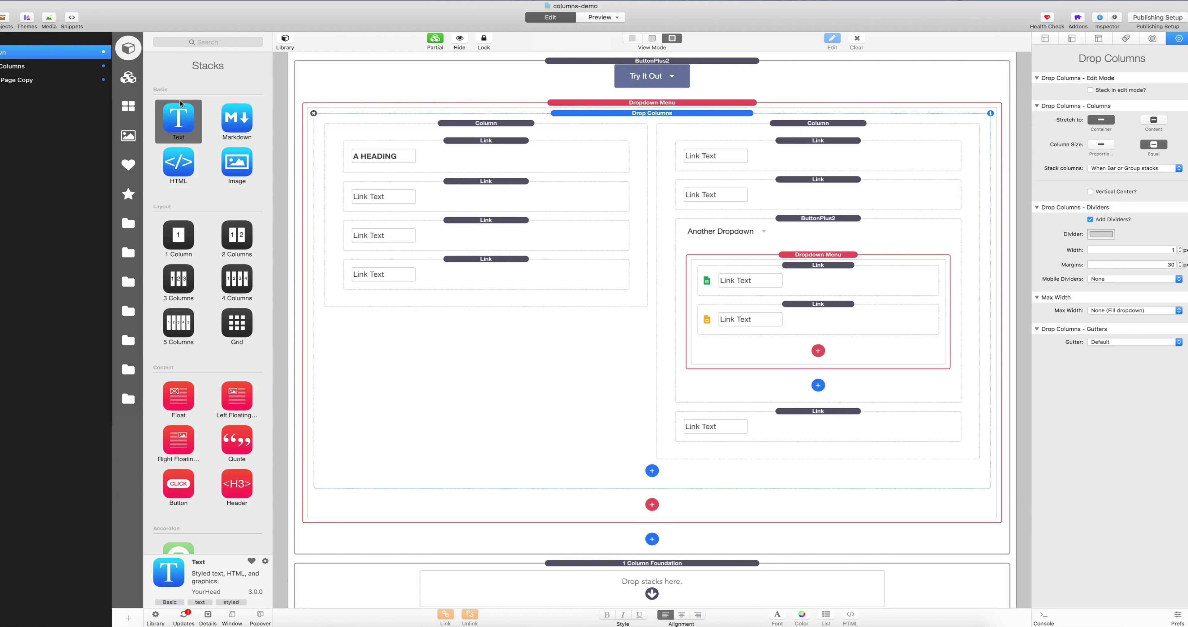
pyautogui.click(50, 69)
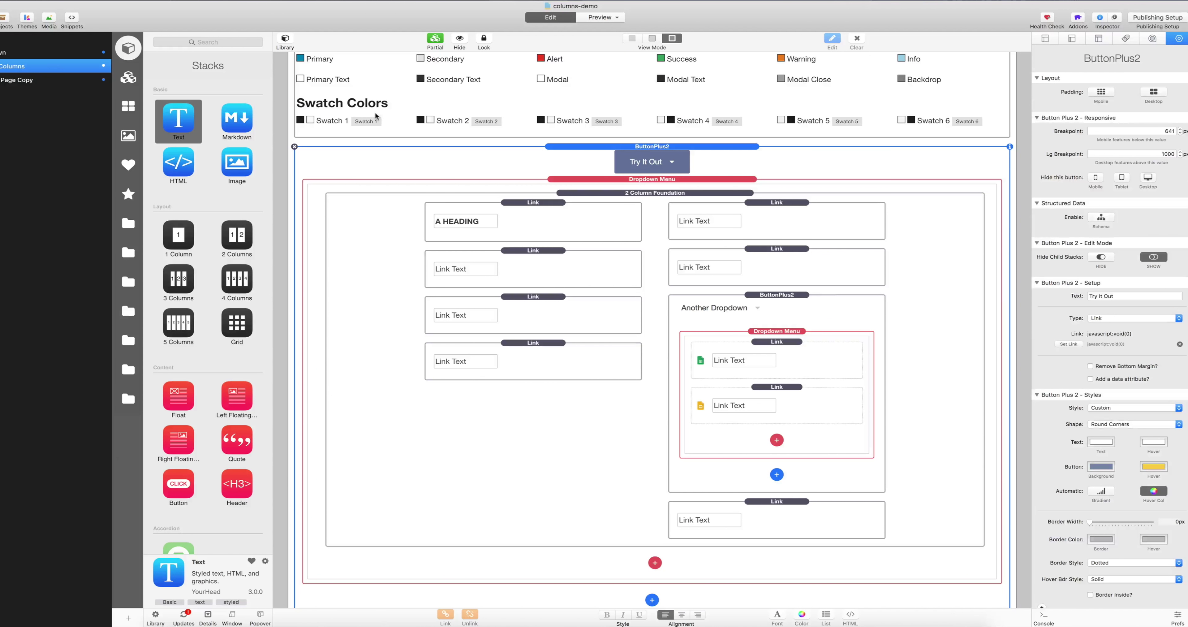
pyautogui.click(618, 193)
pyautogui.scroll(-3, 554, 138)
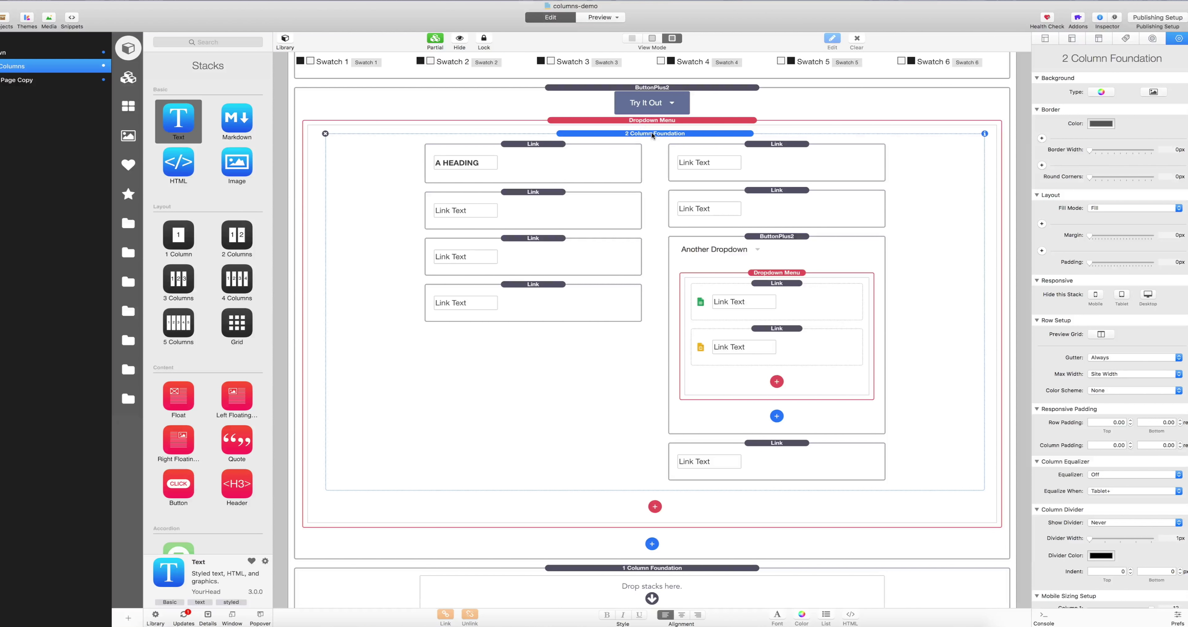
pyautogui.scroll(-2, 661, 144)
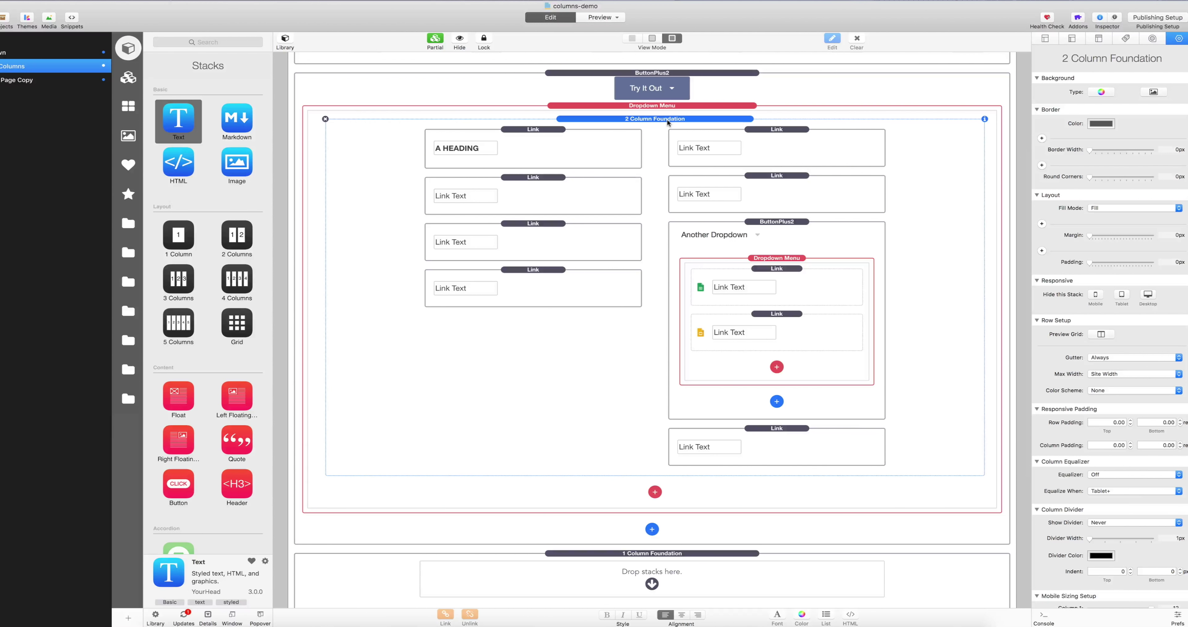
pyautogui.scroll(2, 664, 119)
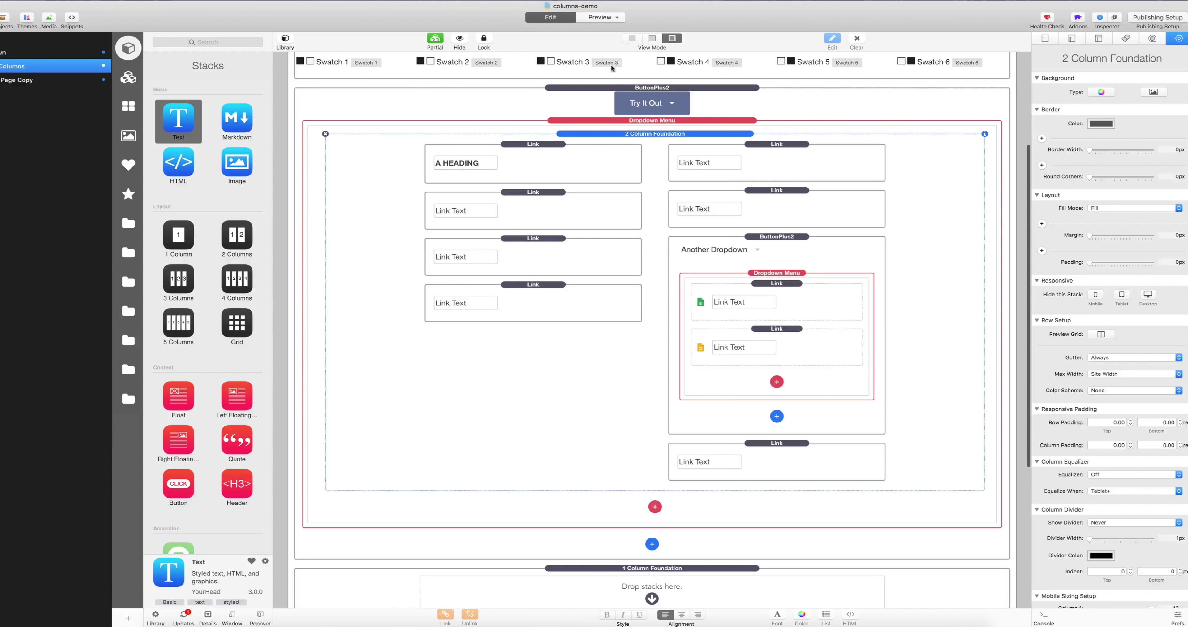
# Preview the Columns page with its Try It Out dropdown open to examine the Foundation-based layout, and return to editing.
pyautogui.click(604, 20)
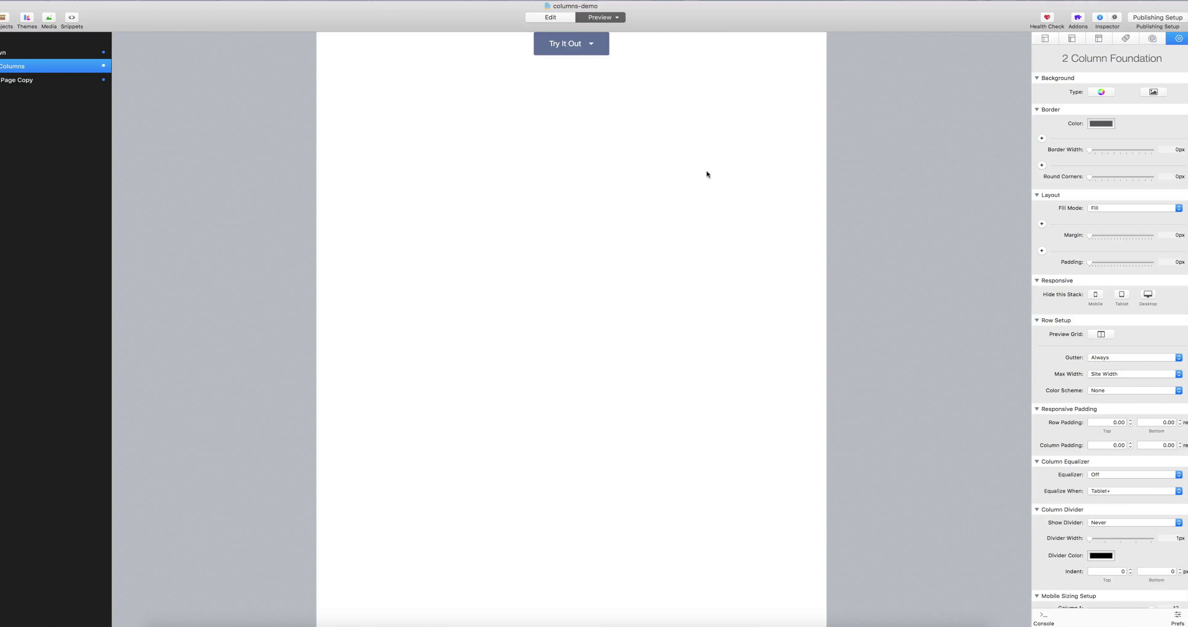
pyautogui.click(594, 49)
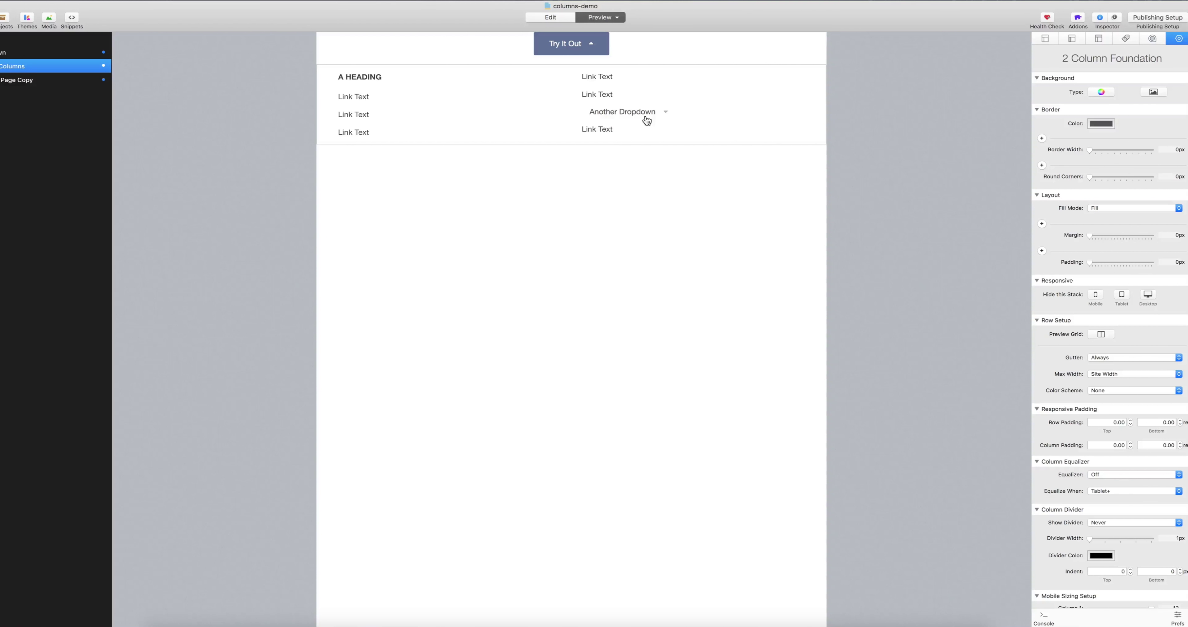
pyautogui.click(564, 20)
# Select the nested Another Dropdown button in the second column and review its settings.
pyautogui.scroll(-1, 738, 207)
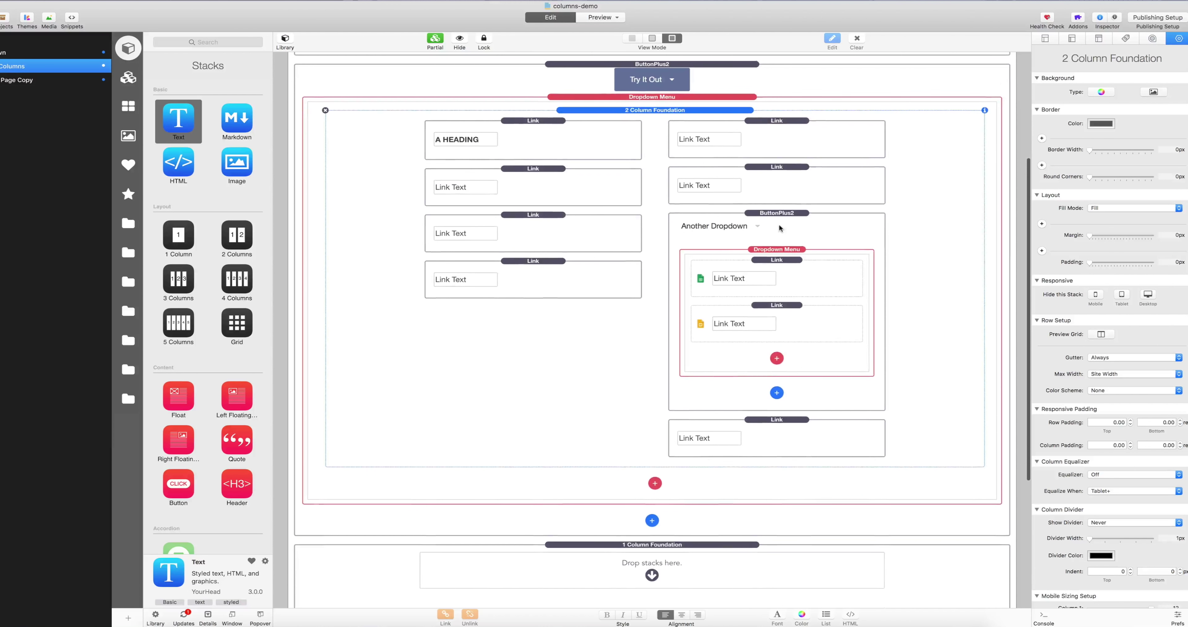
pyautogui.click(767, 229)
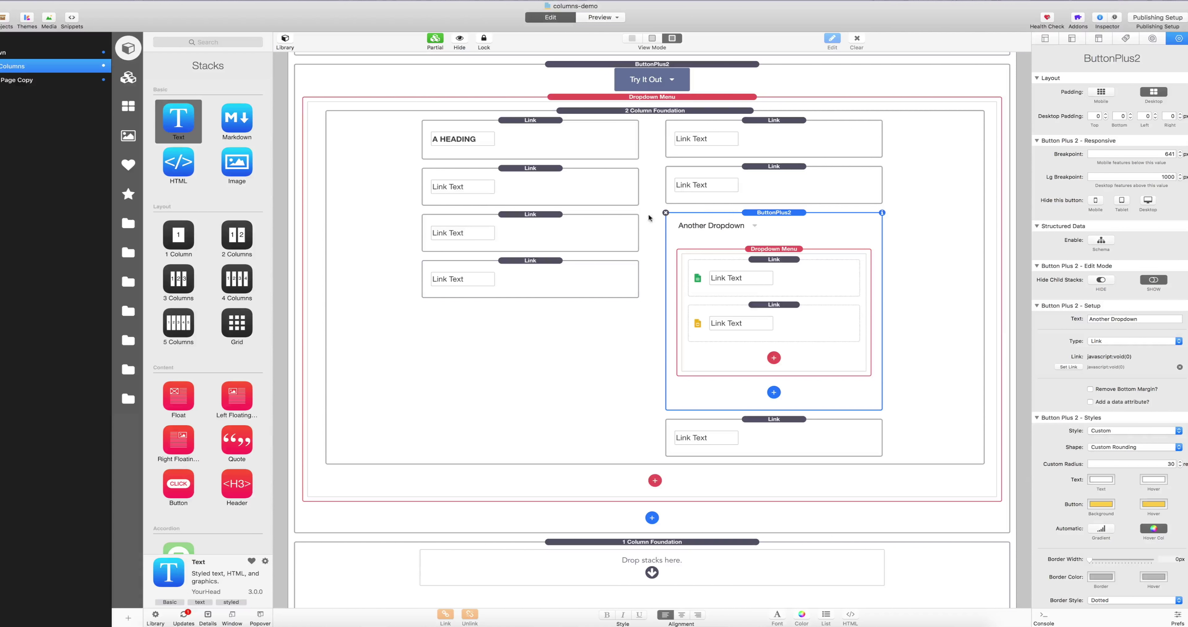
pyautogui.scroll(-2, 721, 309)
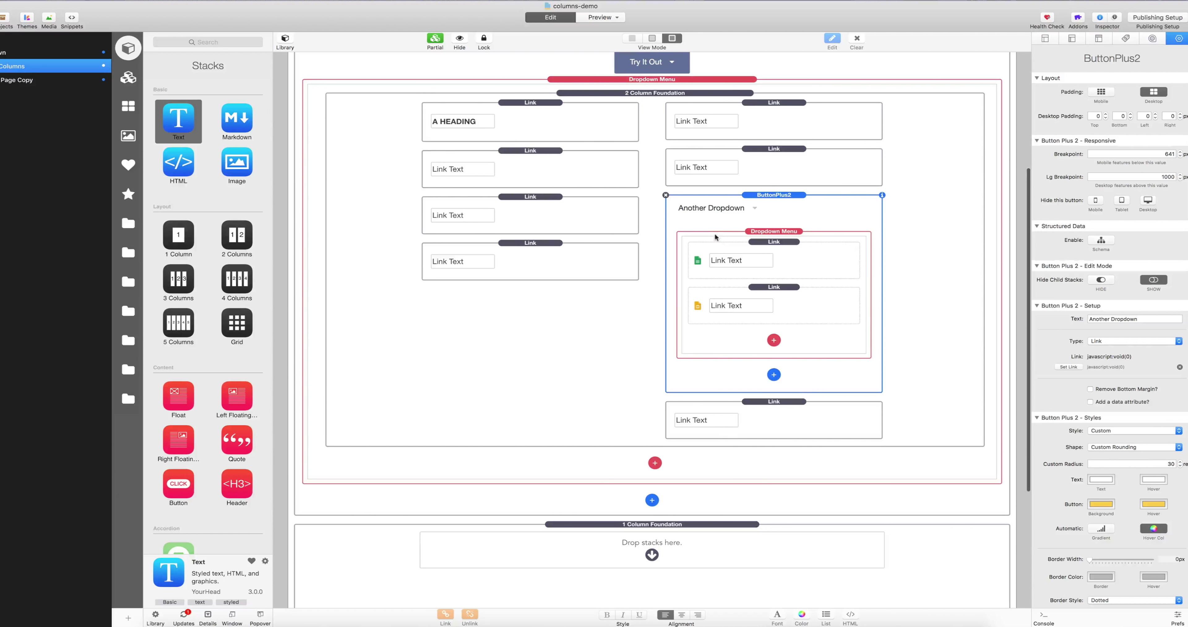
pyautogui.scroll(-1, 716, 237)
pyautogui.scroll(3, 715, 237)
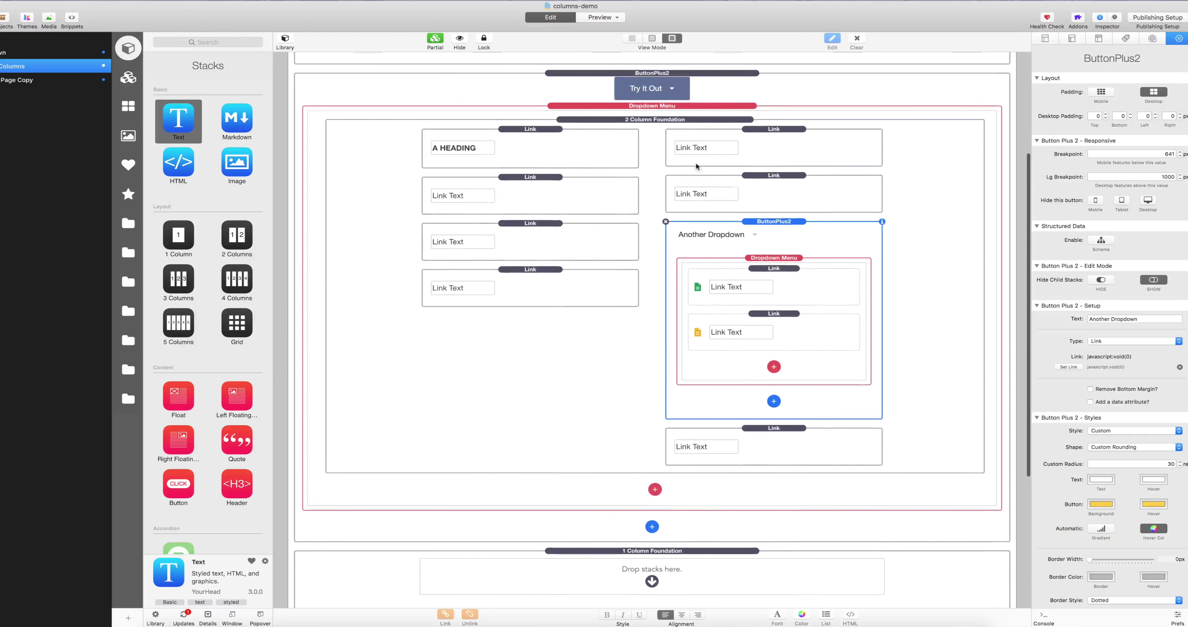
pyautogui.scroll(1, 694, 163)
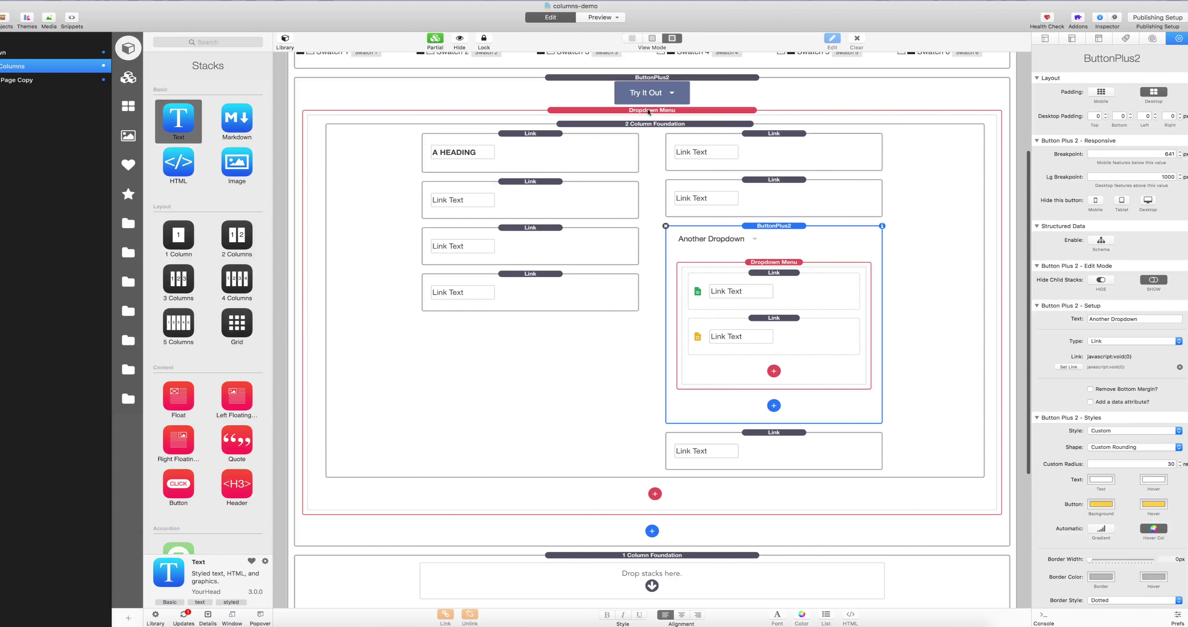
# Recheck the indentation of the nested dropdown against the neighbouring links in the previewed Try It Out menu, and return to editing.
pyautogui.click(608, 15)
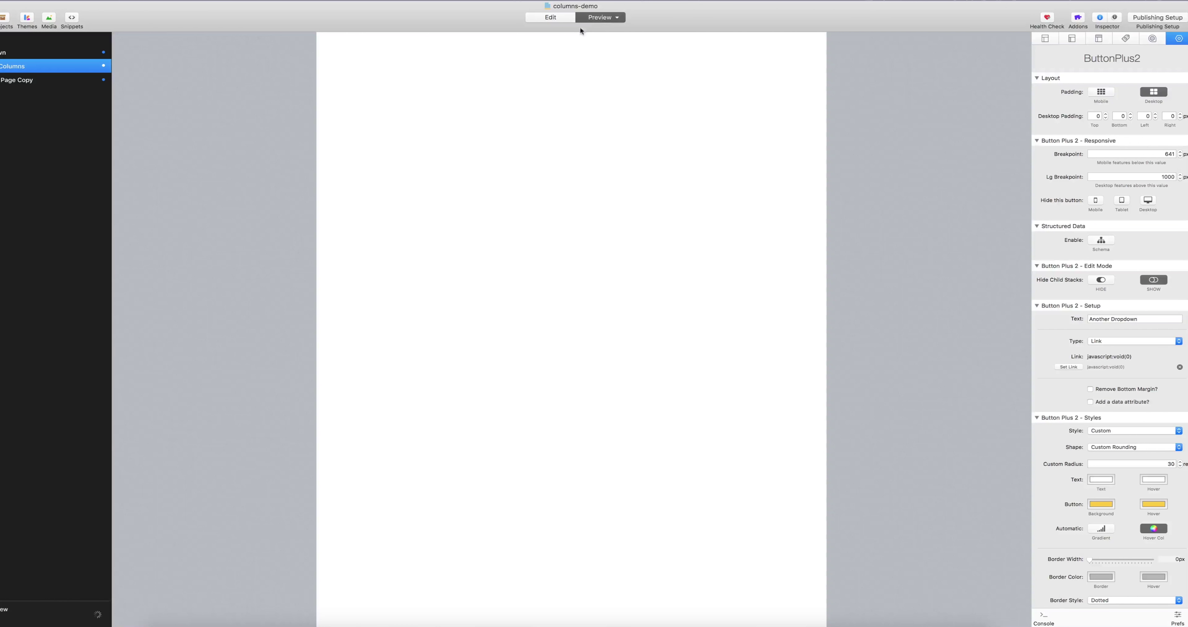
pyautogui.click(577, 54)
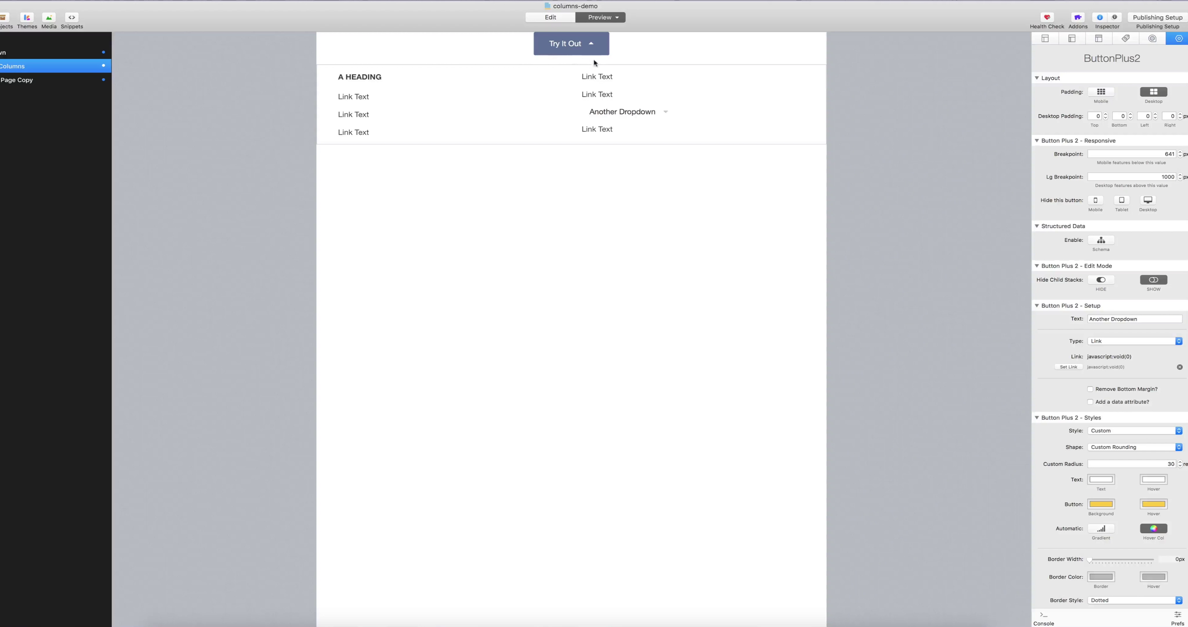
pyautogui.click(553, 19)
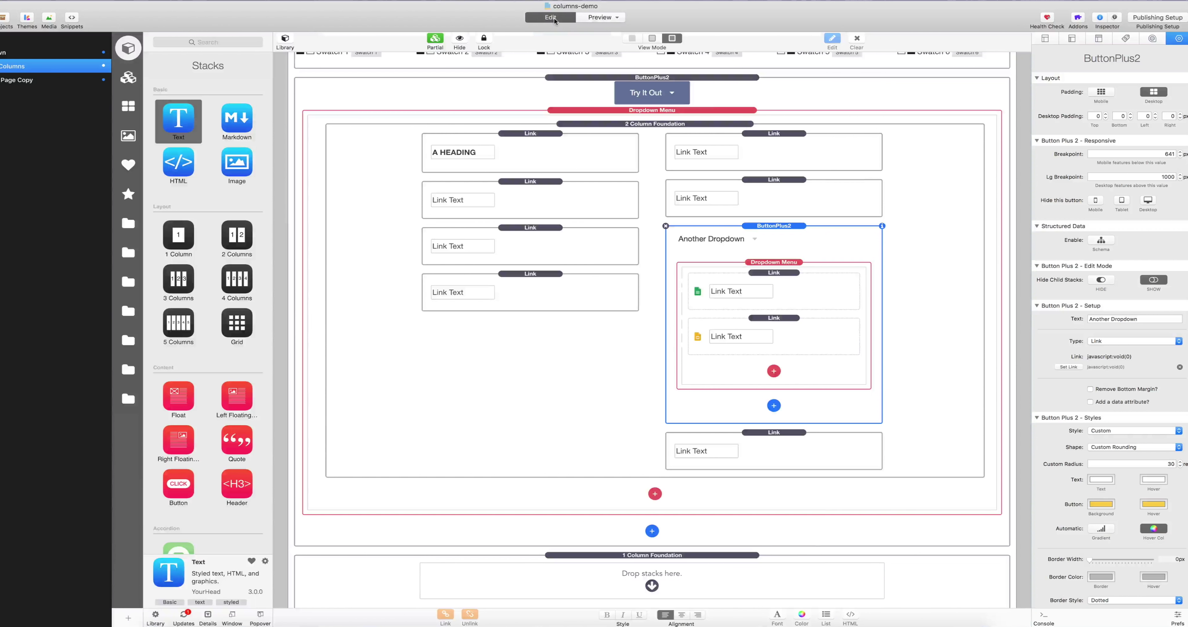
# Select the outer Try It Out ButtonPlus2 stack and enable Remove Bottom Margin.
pyautogui.click(668, 100)
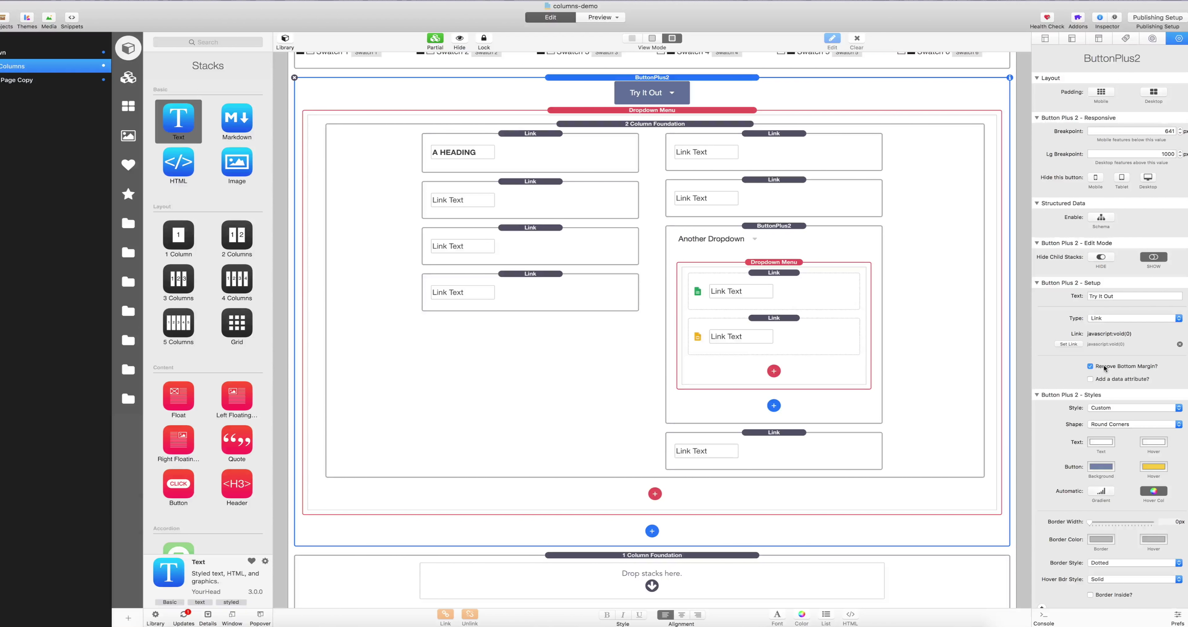
pyautogui.scroll(-1, 896, 299)
pyautogui.scroll(1, 896, 300)
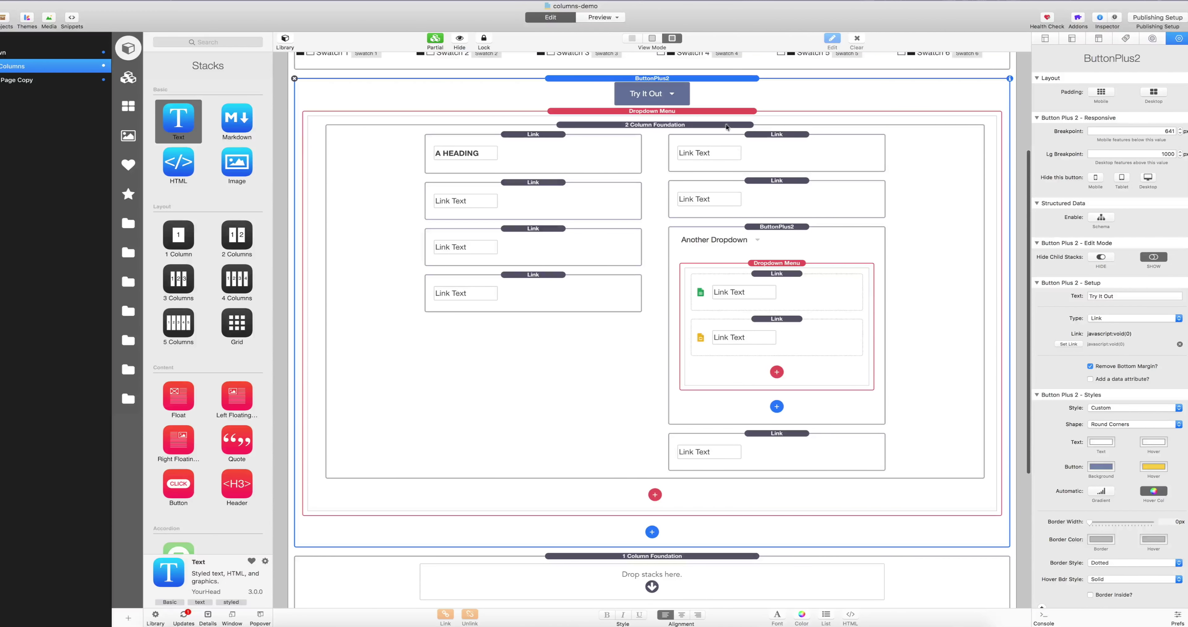
pyautogui.scroll(-1, 636, 180)
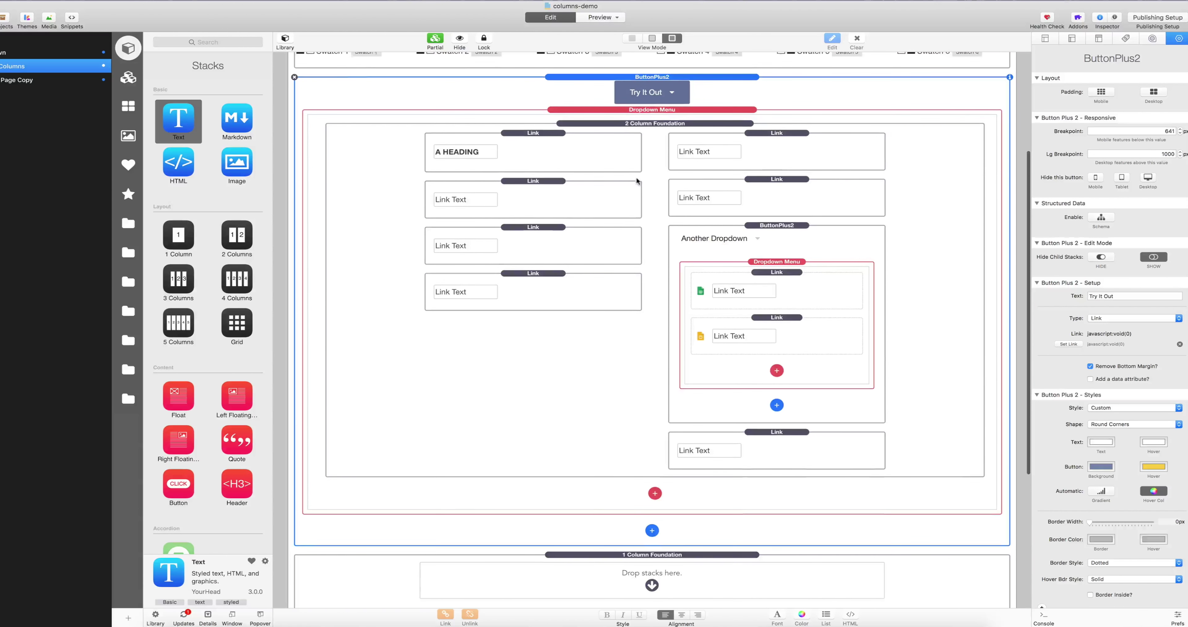
pyautogui.scroll(-1, 637, 181)
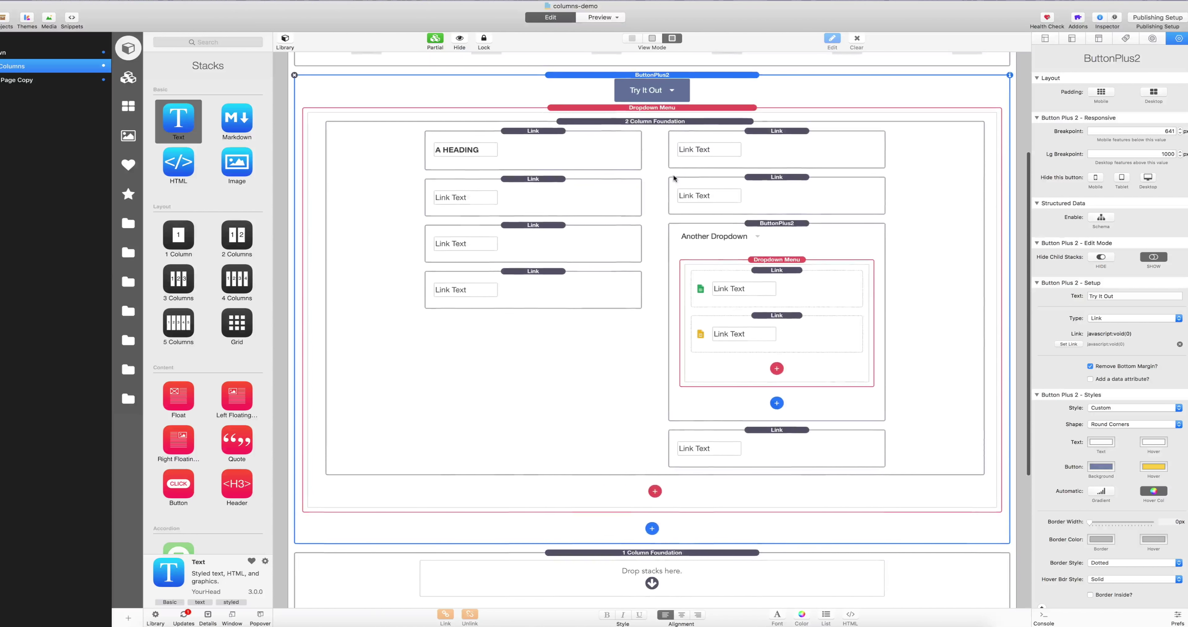
# Reselect the 2 Column Foundation stack and review its row, padding and divider settings.
pyautogui.click(661, 122)
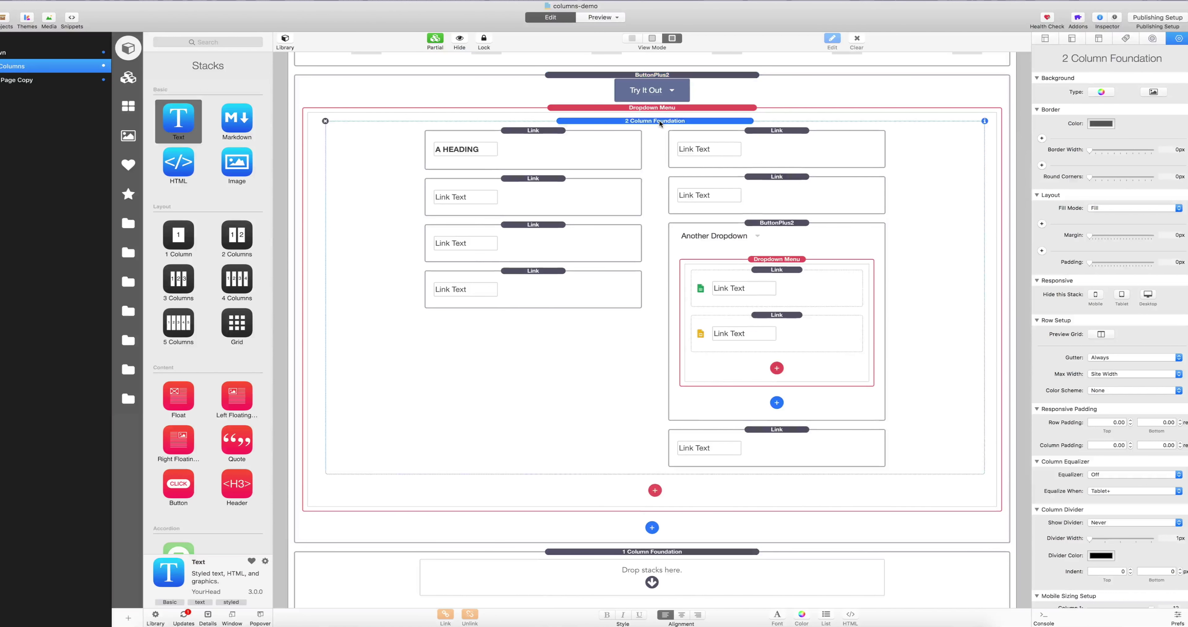
pyautogui.scroll(-1, 659, 157)
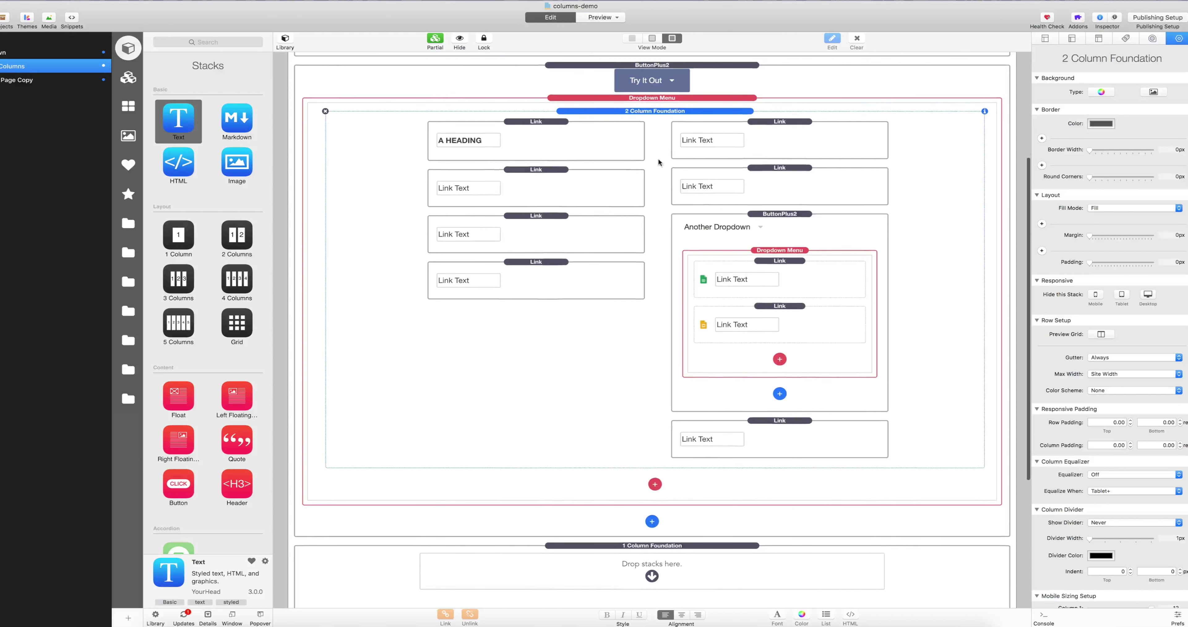
pyautogui.scroll(1, 659, 161)
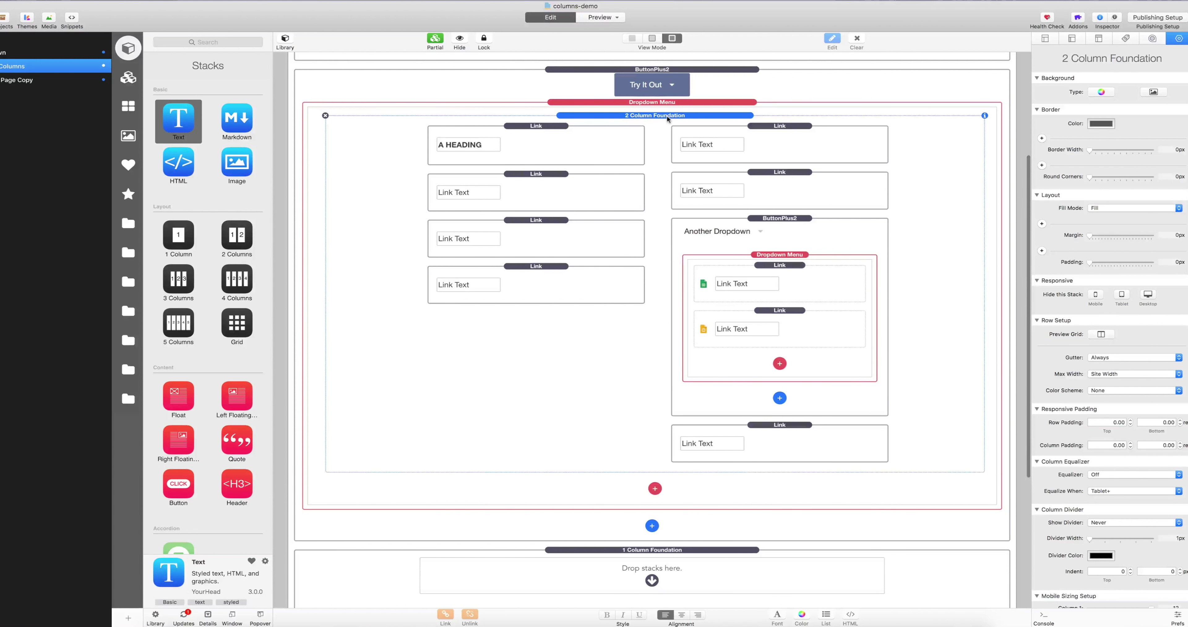
pyautogui.scroll(1, 668, 119)
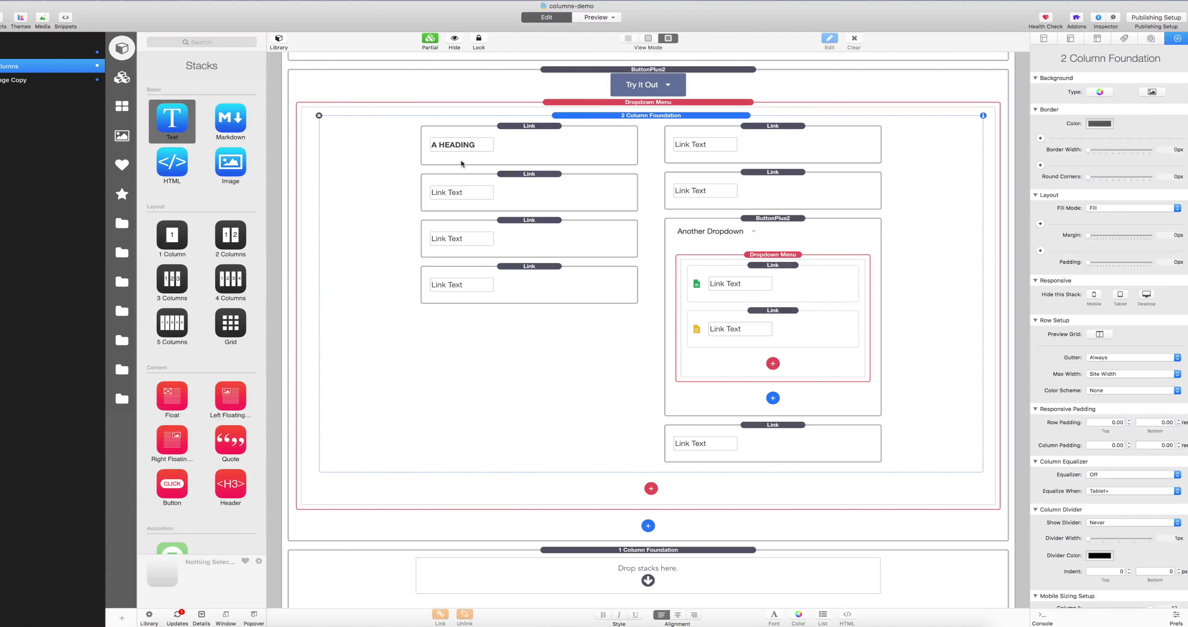
# Open the copied page that holds the Button Bar and review the bar's zones and contained buttons.
pyautogui.click(83, 85)
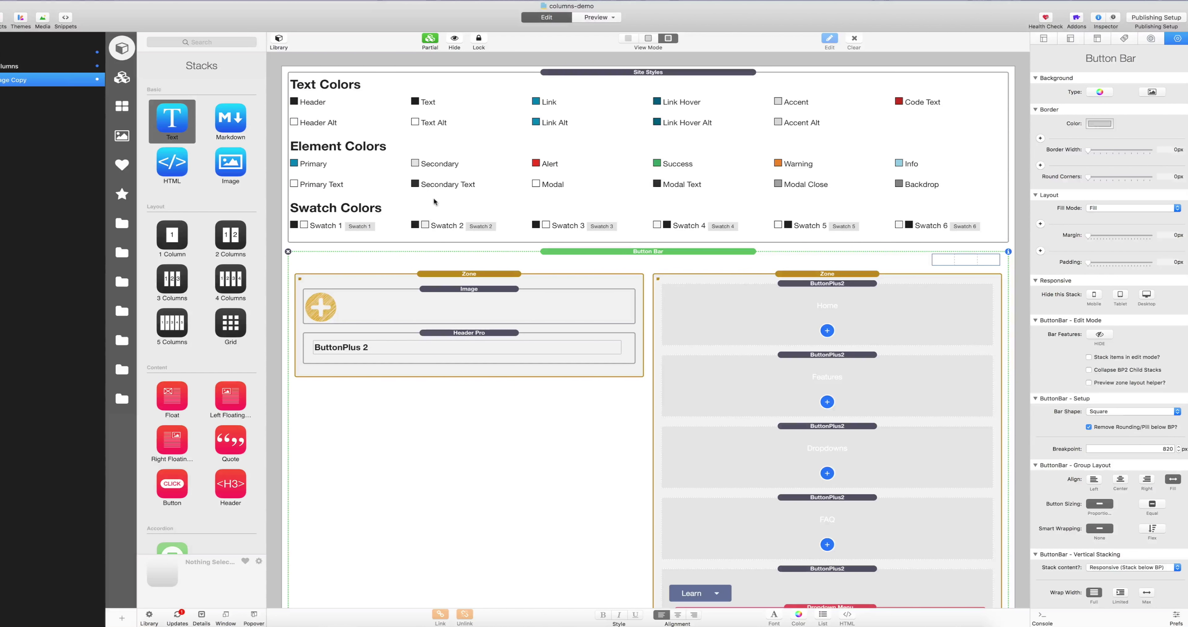
pyautogui.scroll(-3, 515, 253)
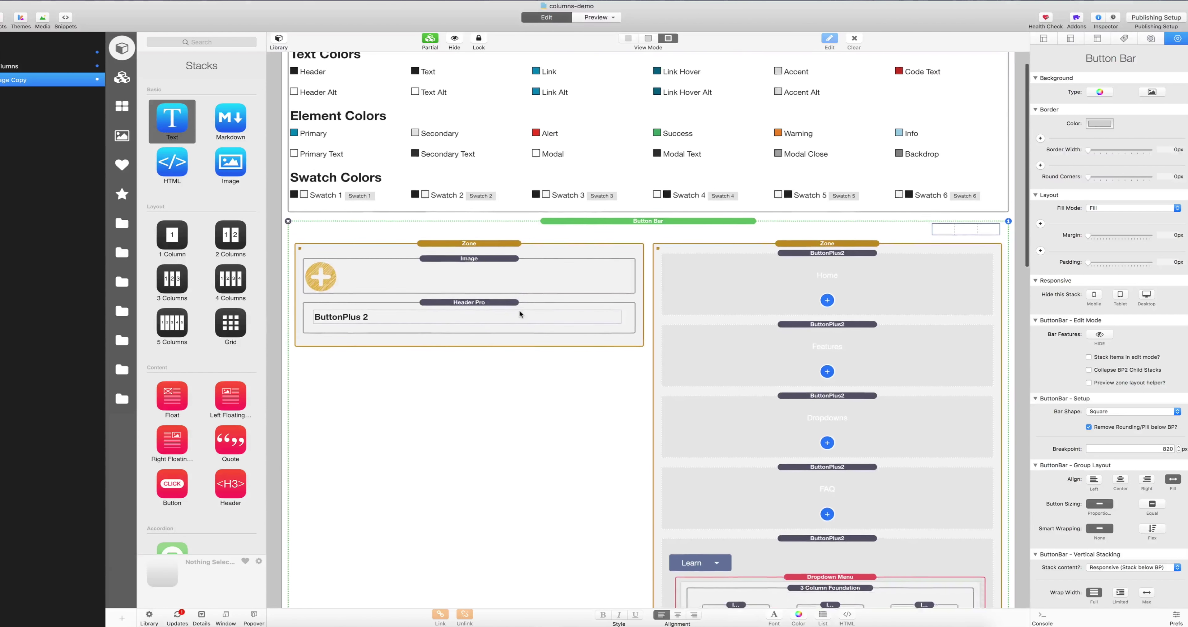
pyautogui.scroll(-5, 519, 310)
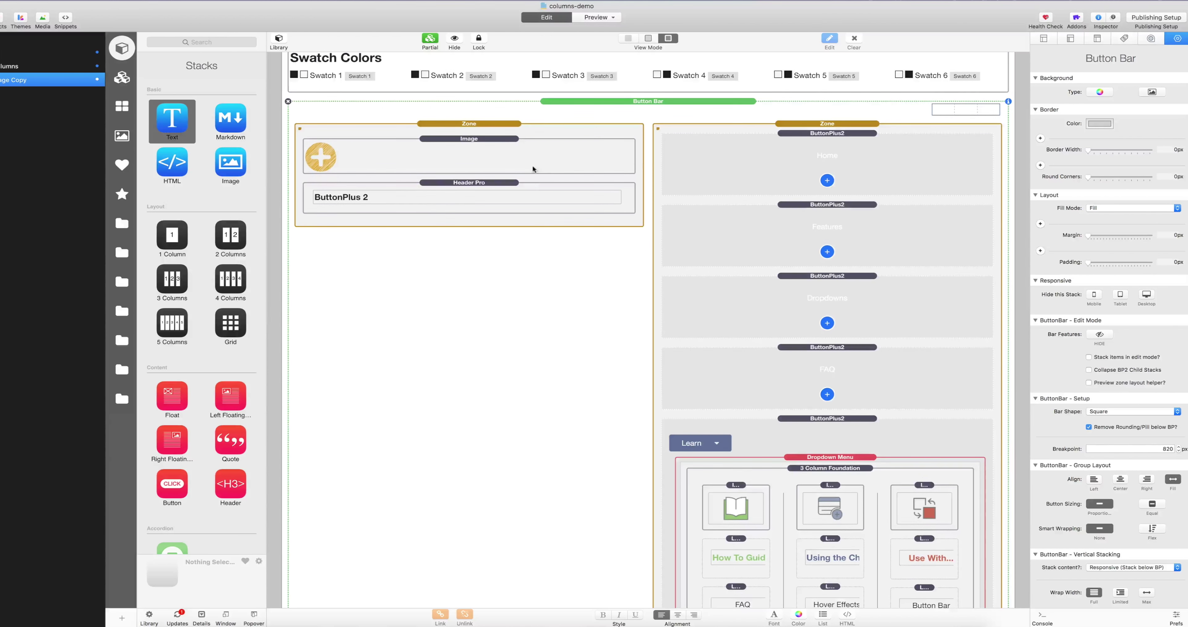
pyautogui.scroll(-2, 535, 186)
pyautogui.scroll(-2, 476, 173)
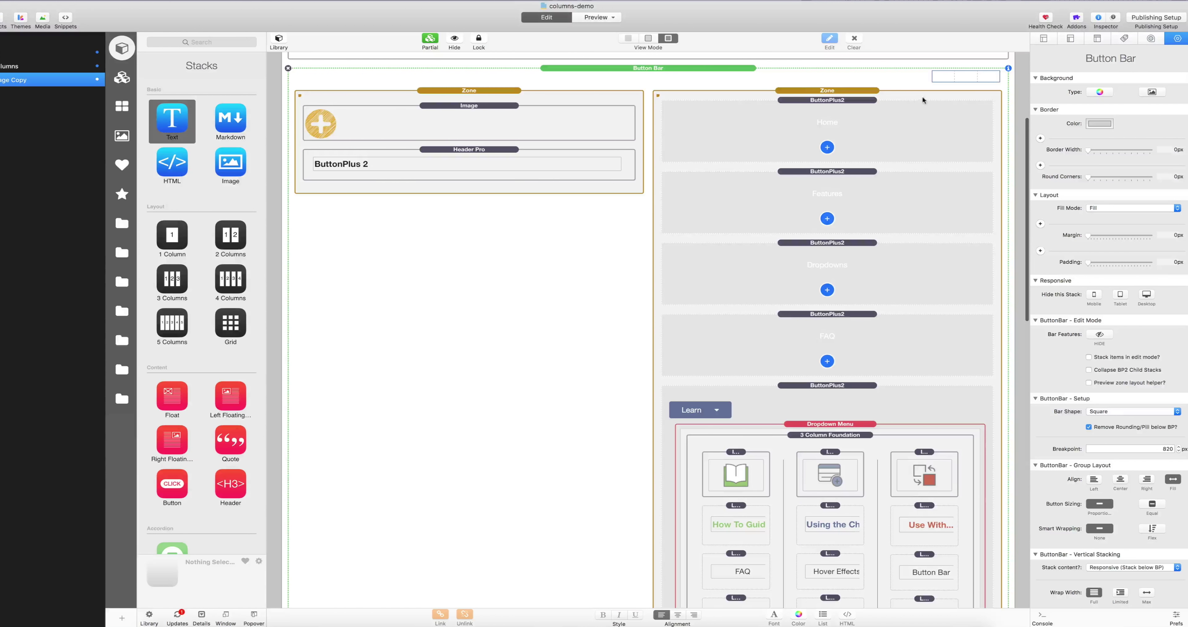
# Select the Button Bar's second zone and examine its ButtonPlus2 items, from Home through to the Learn dropdown.
pyautogui.click(863, 90)
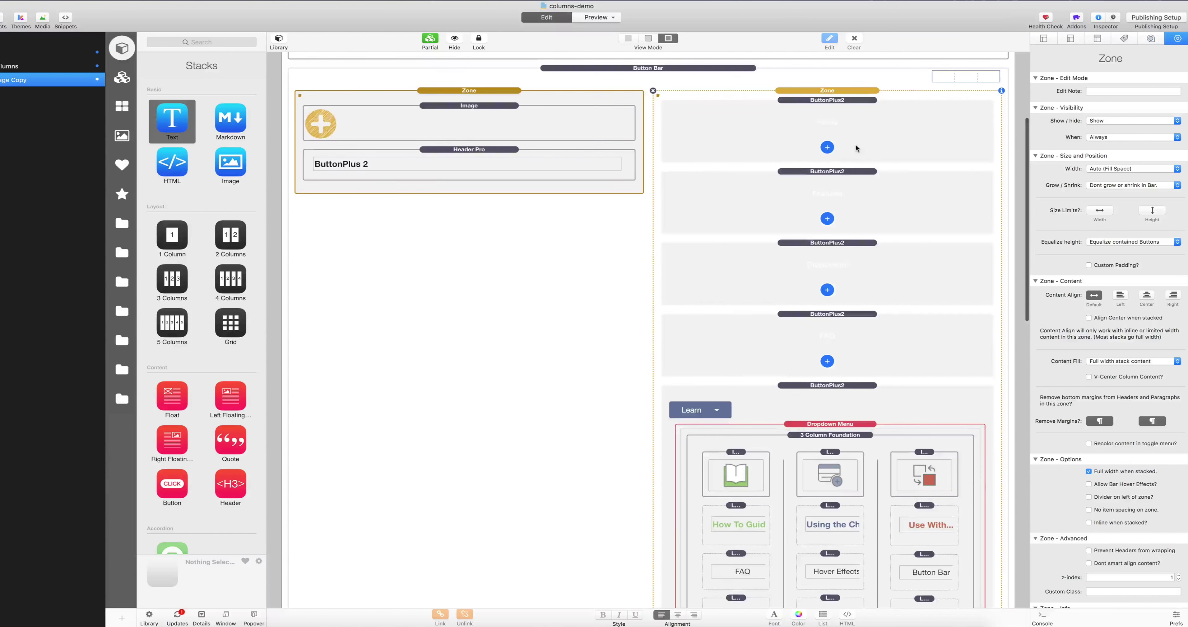
pyautogui.scroll(-2, 856, 148)
pyautogui.scroll(-1, 823, 146)
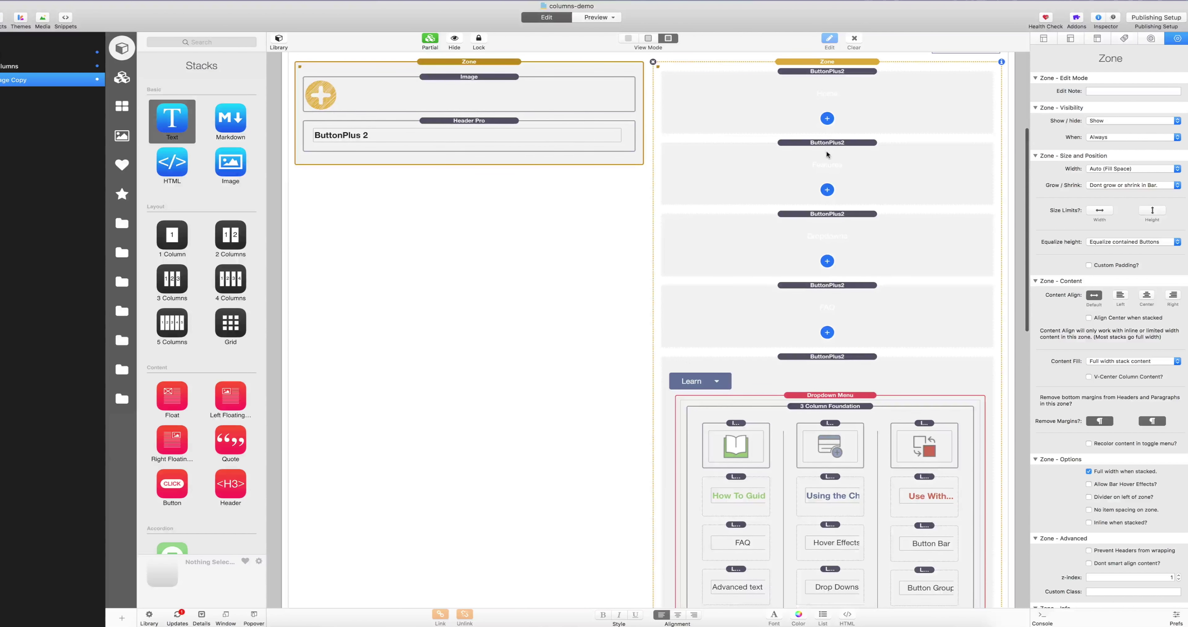
pyautogui.scroll(2, 879, 112)
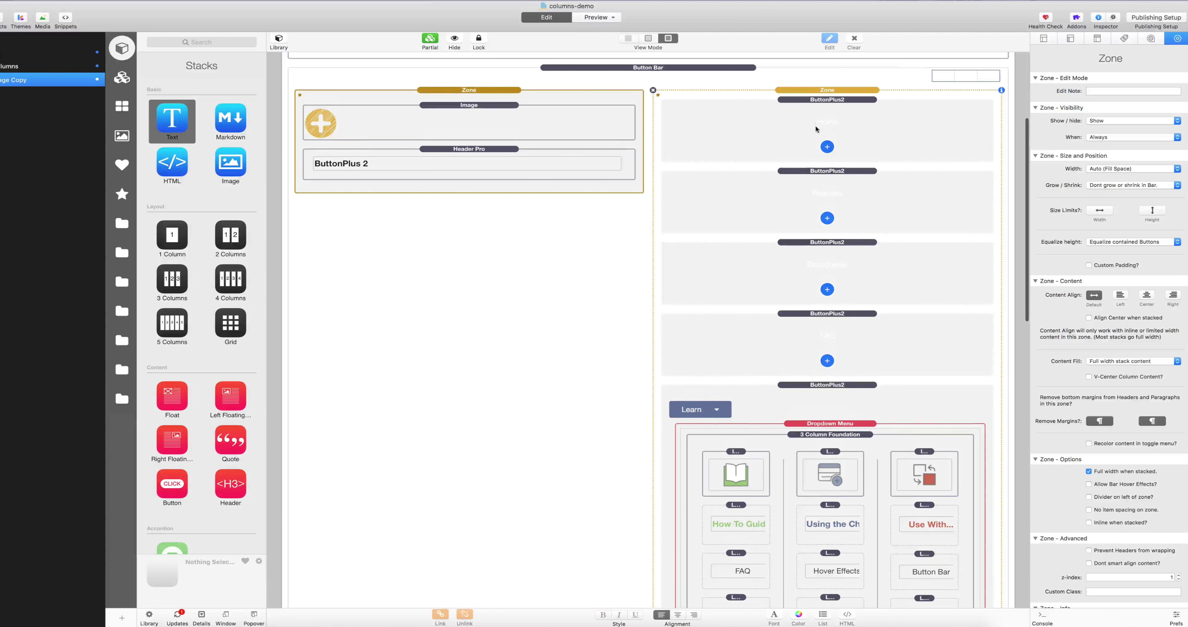
pyautogui.scroll(-15, 819, 225)
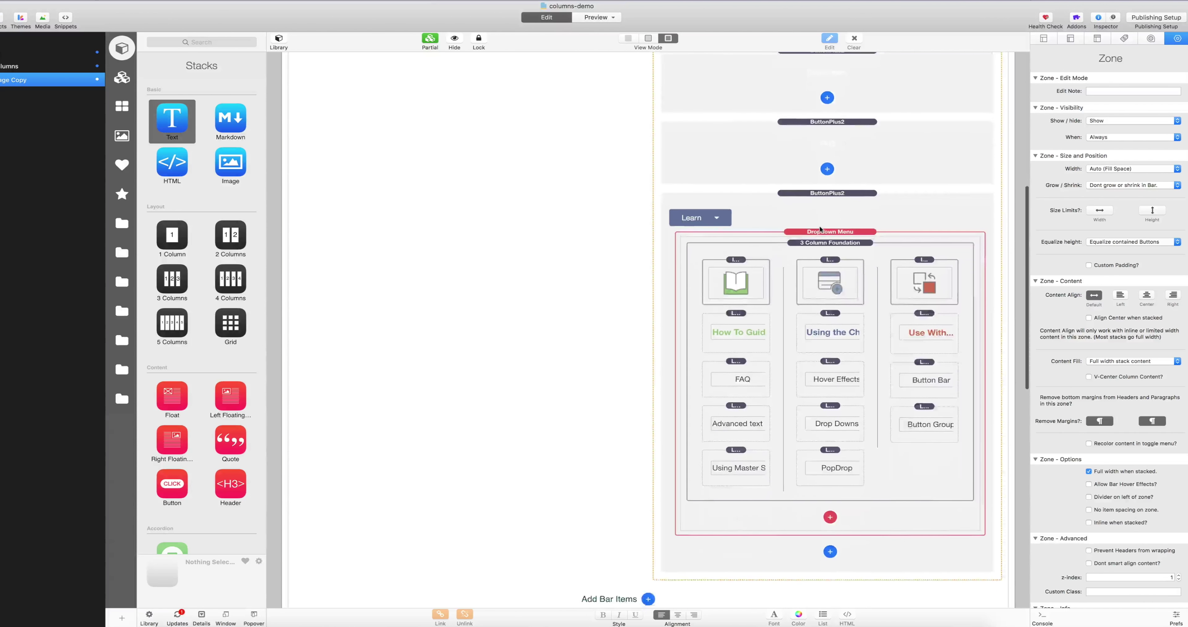
pyautogui.scroll(15, 816, 240)
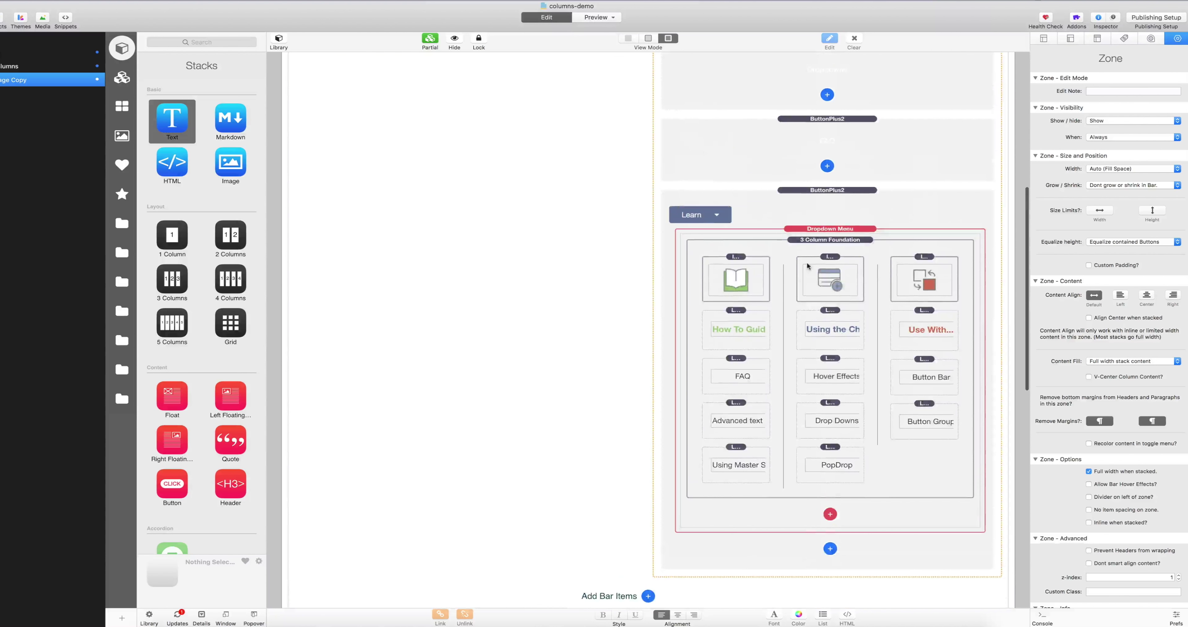
pyautogui.scroll(2, 807, 272)
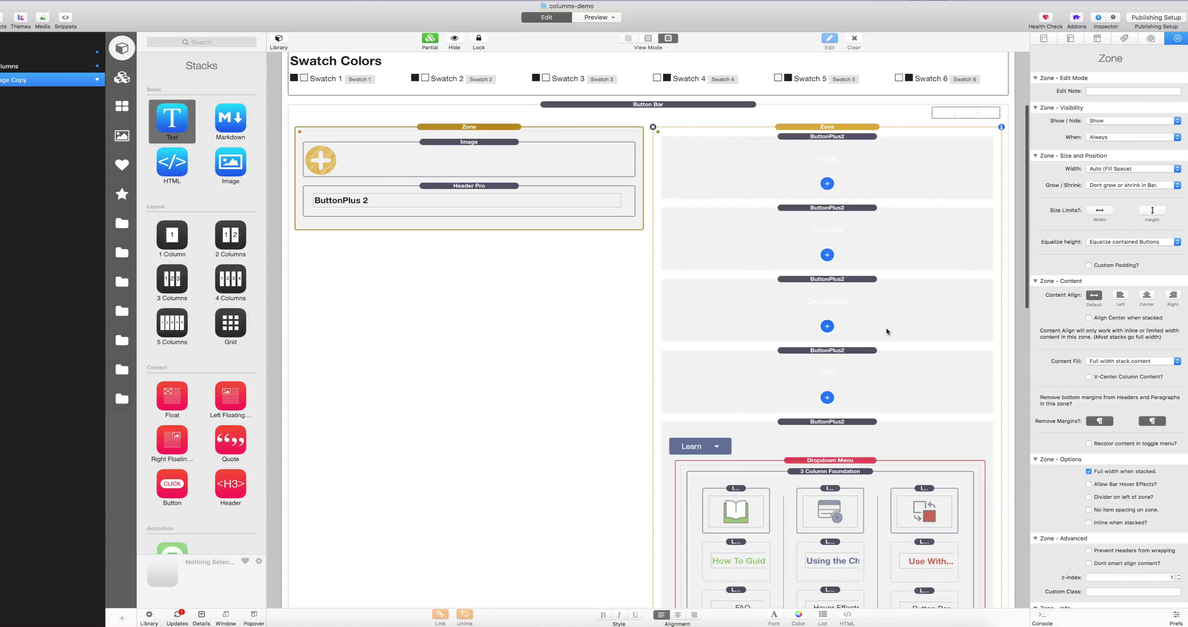
pyautogui.scroll(-3, 885, 383)
pyautogui.scroll(-12, 885, 385)
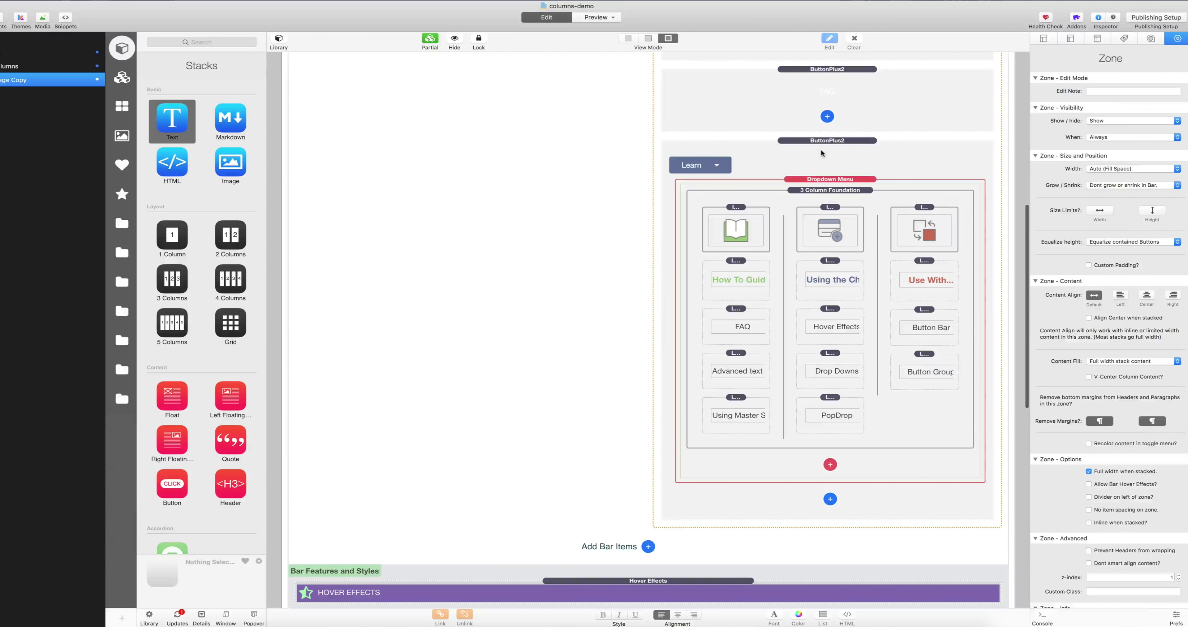
# Select the Learn ButtonPlus2 stack and review its settings and three-column dropdown content.
pyautogui.click(820, 149)
pyautogui.scroll(-2, 794, 175)
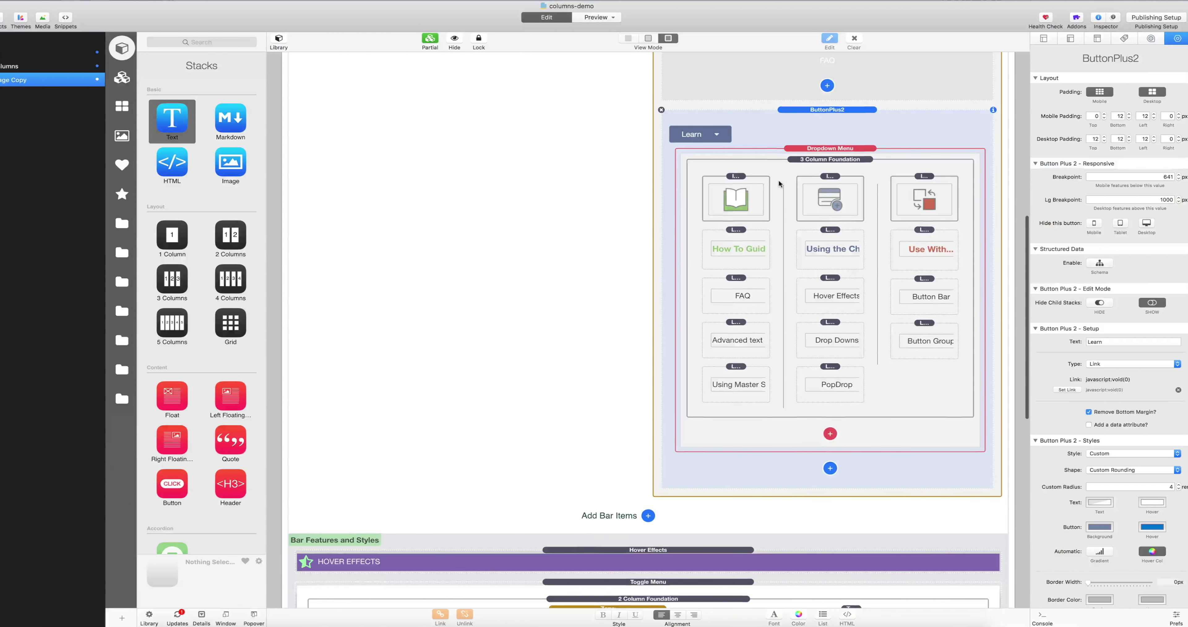
pyautogui.scroll(-1, 778, 184)
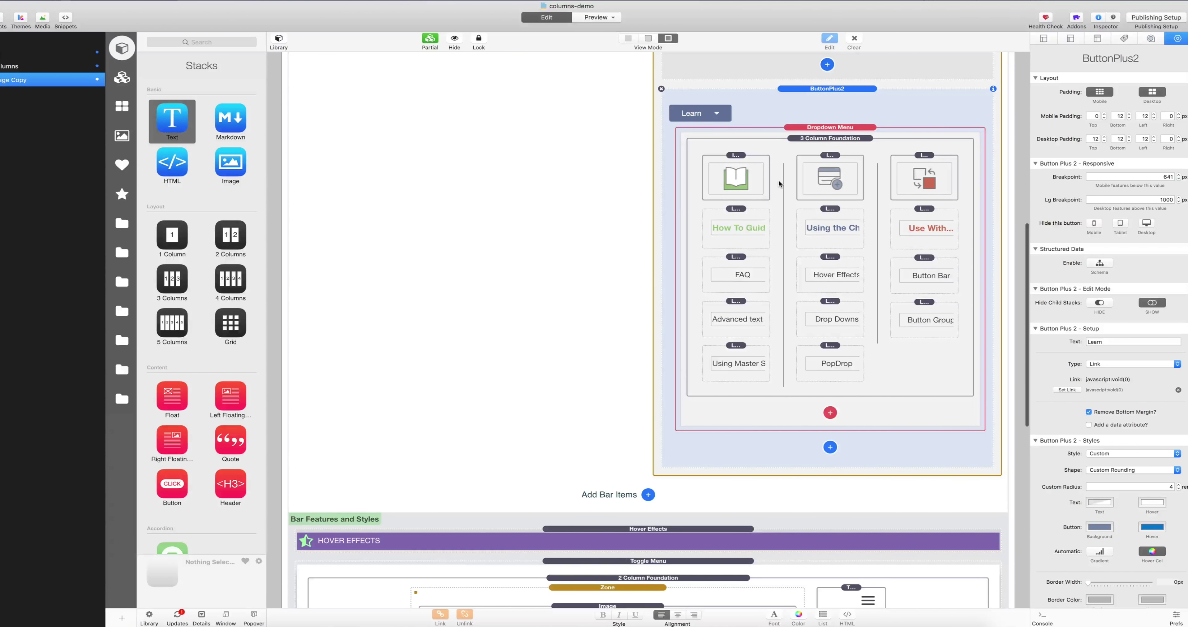
pyautogui.scroll(-1, 778, 184)
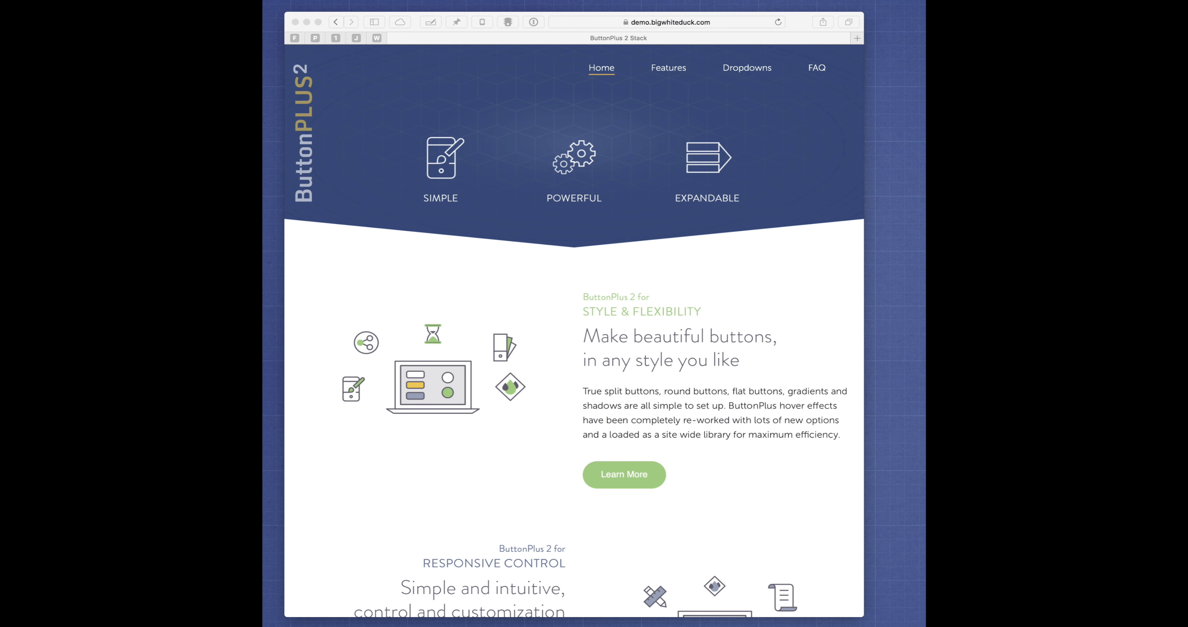
# Switch to the ButtonPlus 2 demo page in Safari and open the Learn mega menu in its sticky button bar.
pyautogui.scroll(-4, 734, 496)
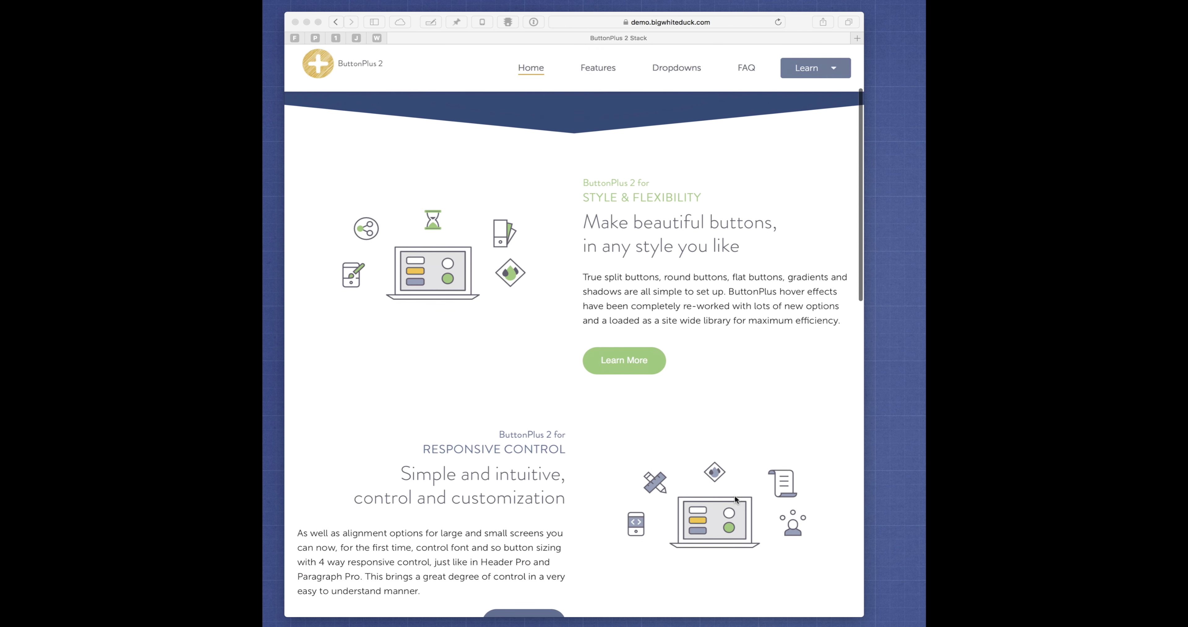
pyautogui.scroll(-1, 796, 180)
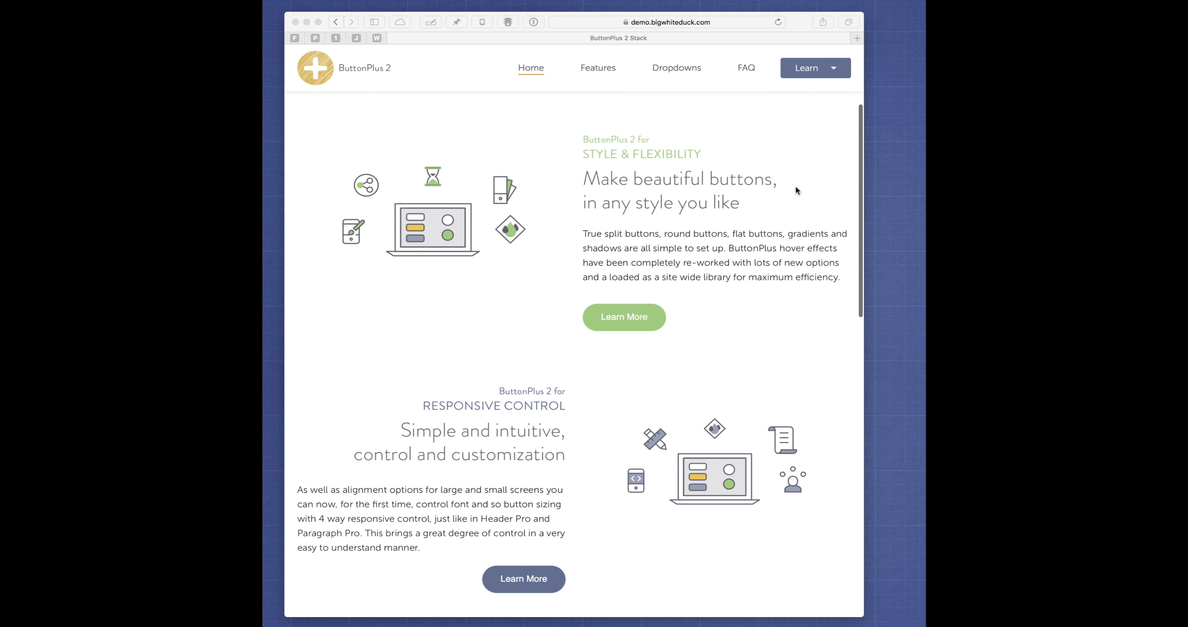
pyautogui.click(833, 74)
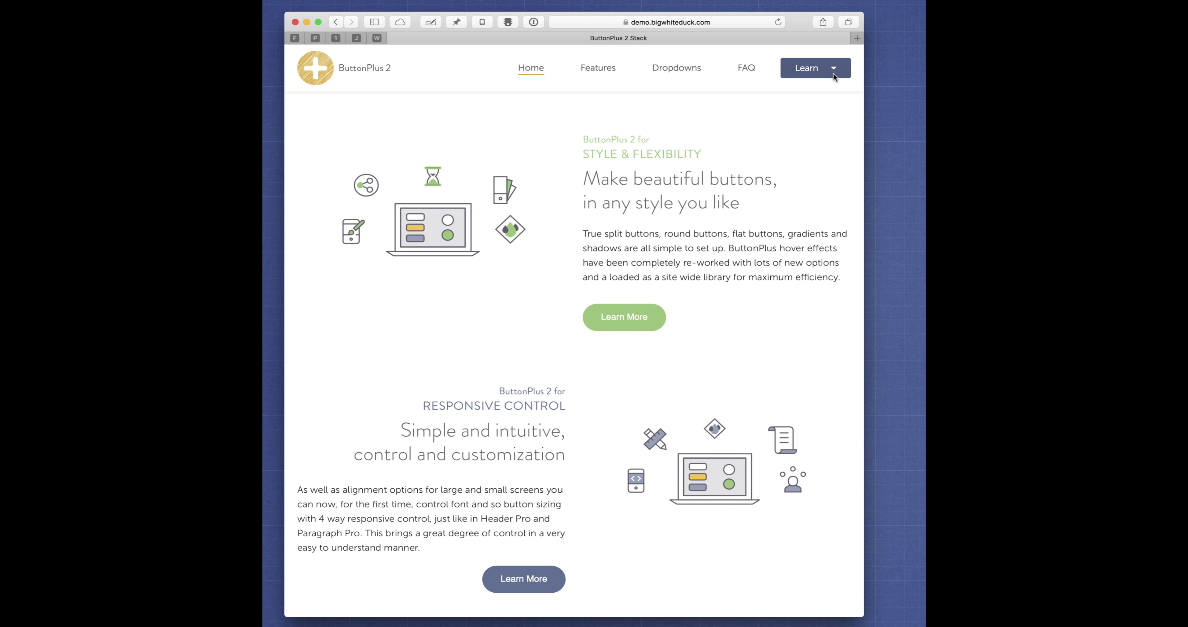
pyautogui.click(834, 73)
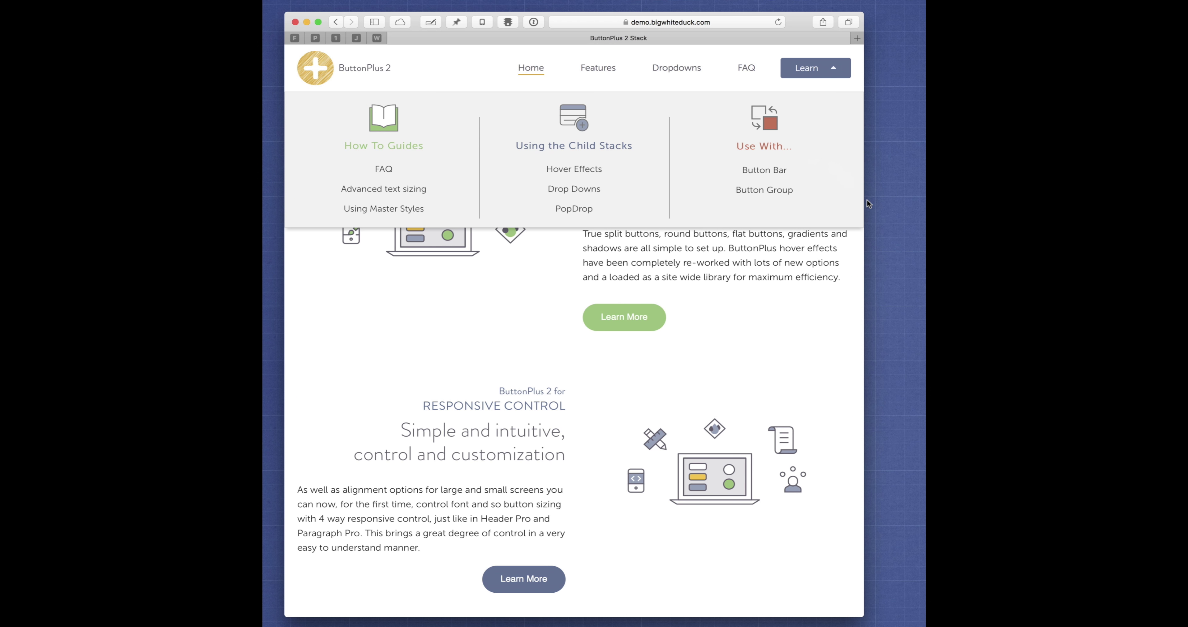
# Narrow the browser window to mobile width and check the Learn dropdown expanded and collapsed inside the toggle menu.
pyautogui.moveTo(863, 202); pyautogui.dragTo(560, 224)
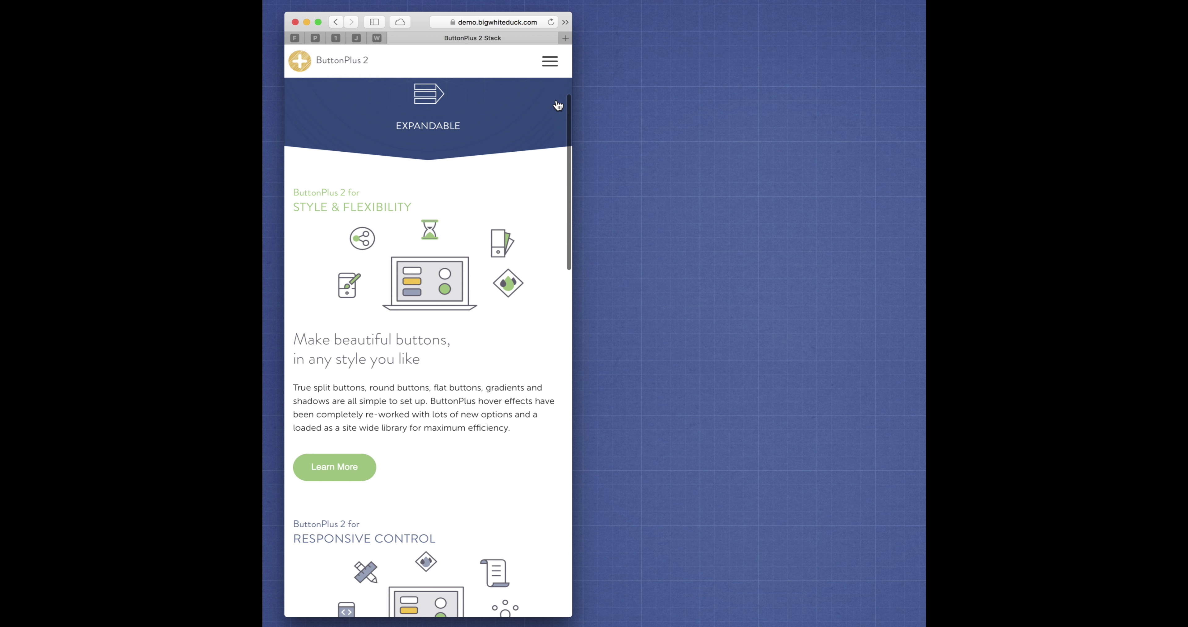
pyautogui.click(549, 61)
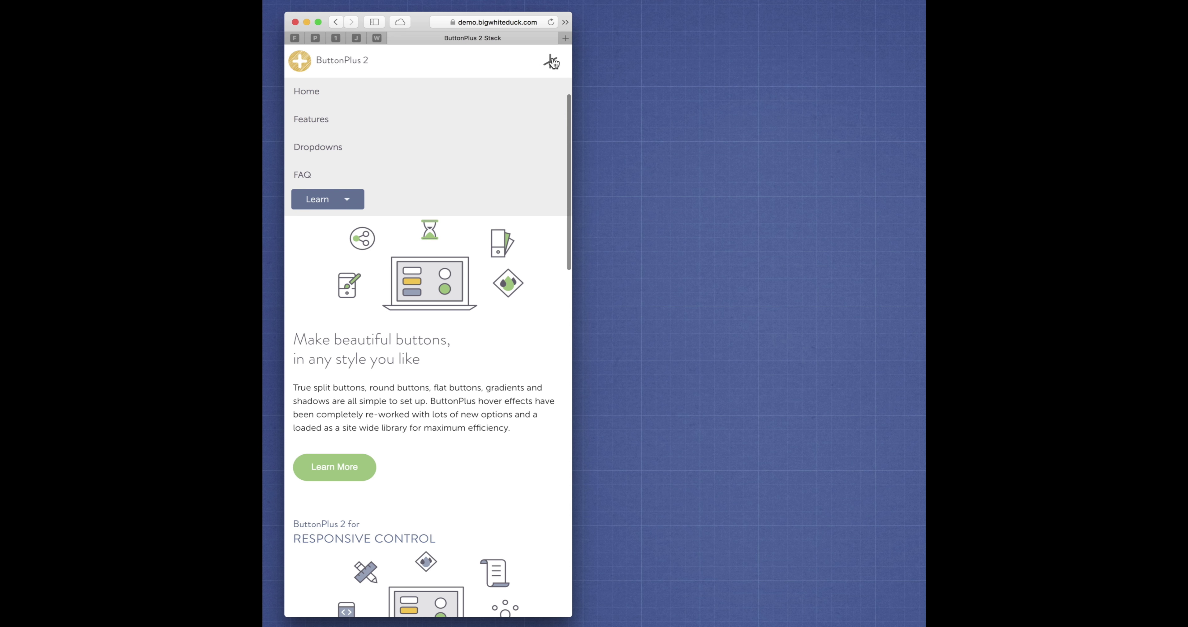
pyautogui.click(347, 199)
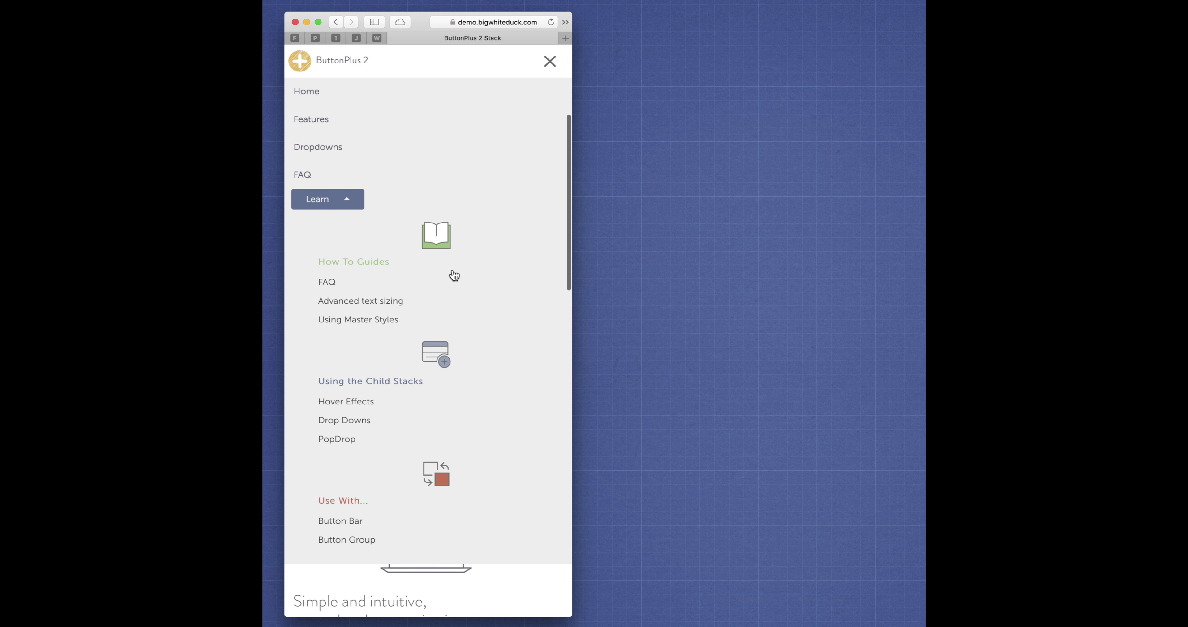
pyautogui.click(354, 205)
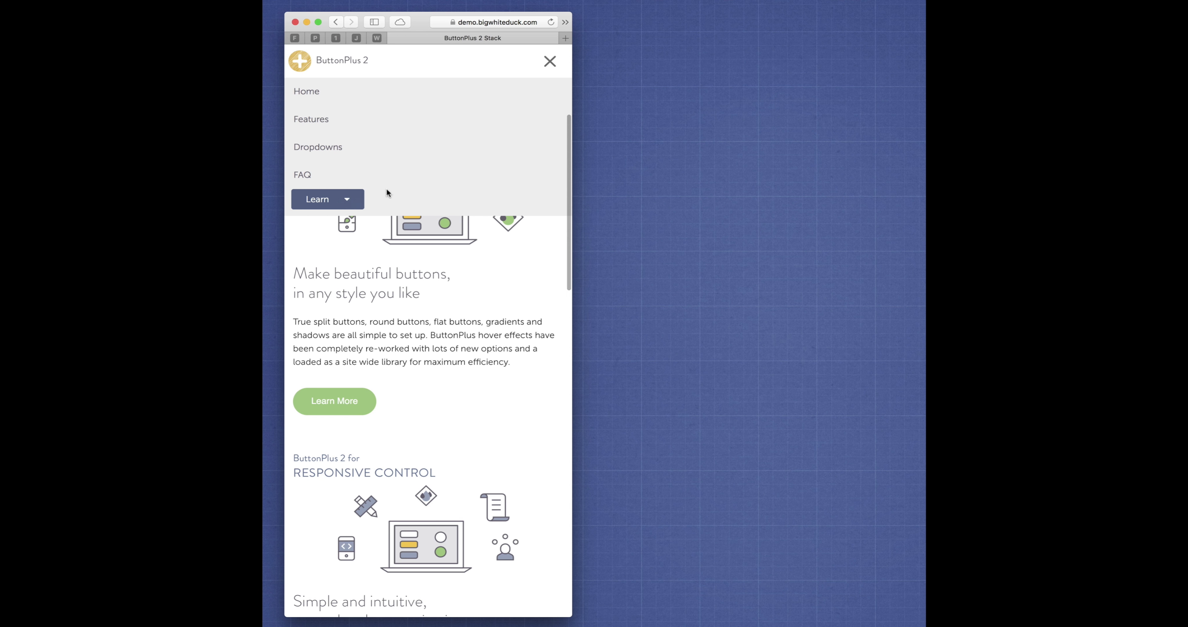
pyautogui.click(550, 61)
# Widen the browser window back to desktop width and recheck the Learn mega menu, closing it again.
pyautogui.moveTo(571, 95); pyautogui.dragTo(870, 95)
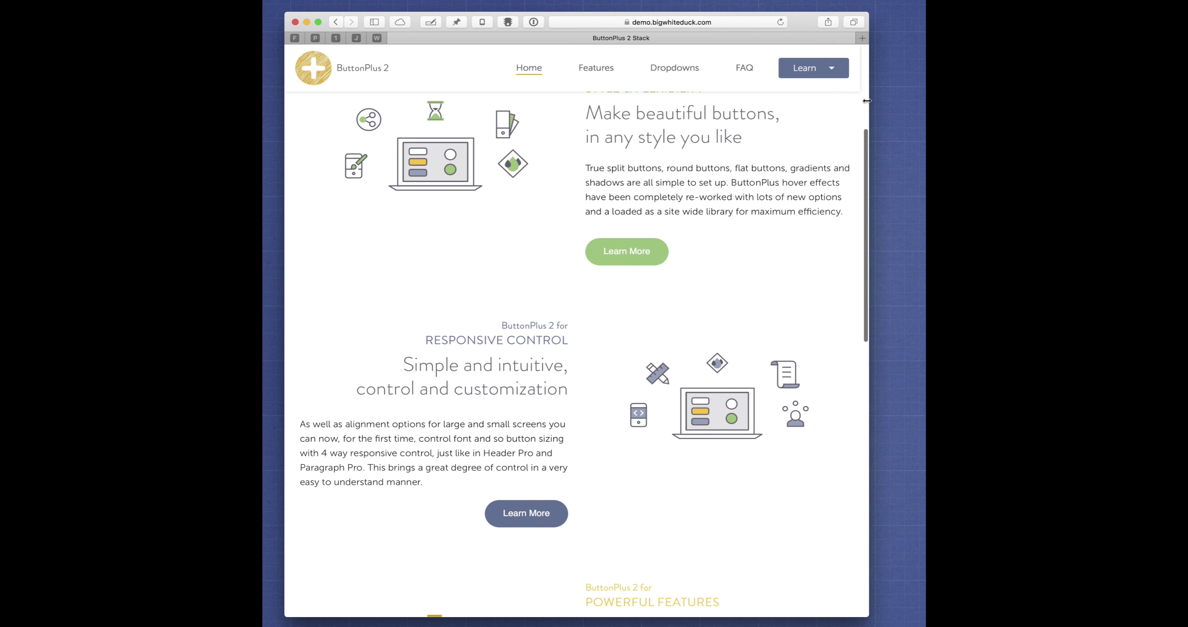
pyautogui.click(838, 68)
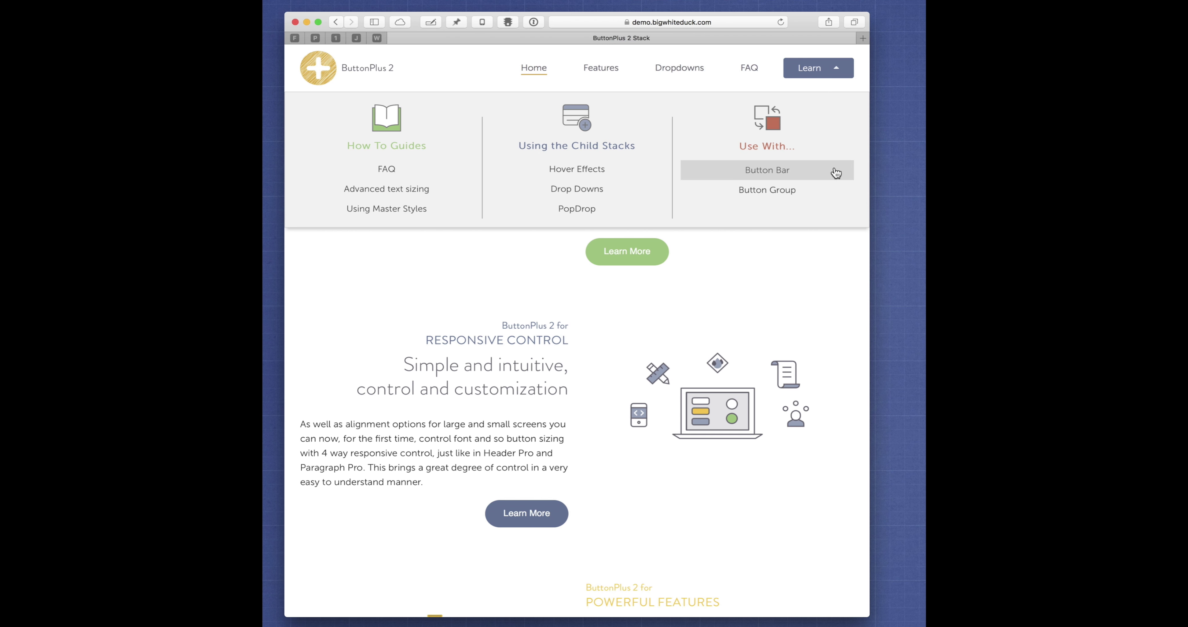
pyautogui.click(839, 70)
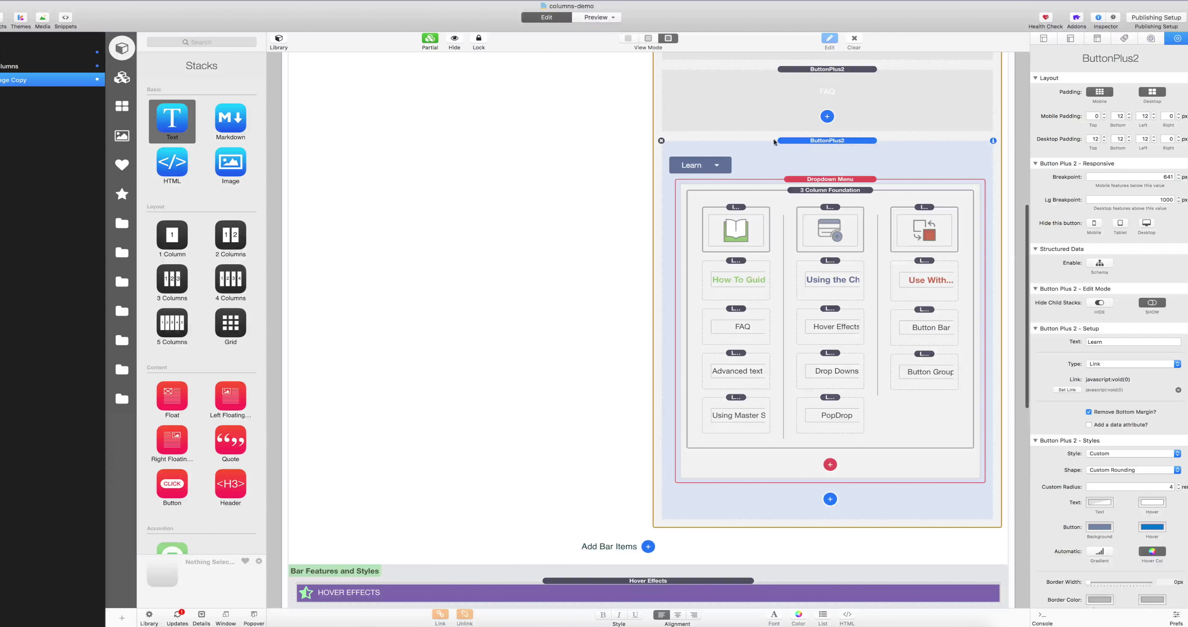
# Back in RapidWeaver, select the Learn button's Dropdown Menu and review its Mega Menu setup, spacing and style settings.
pyautogui.click(846, 180)
pyautogui.scroll(-2, 848, 194)
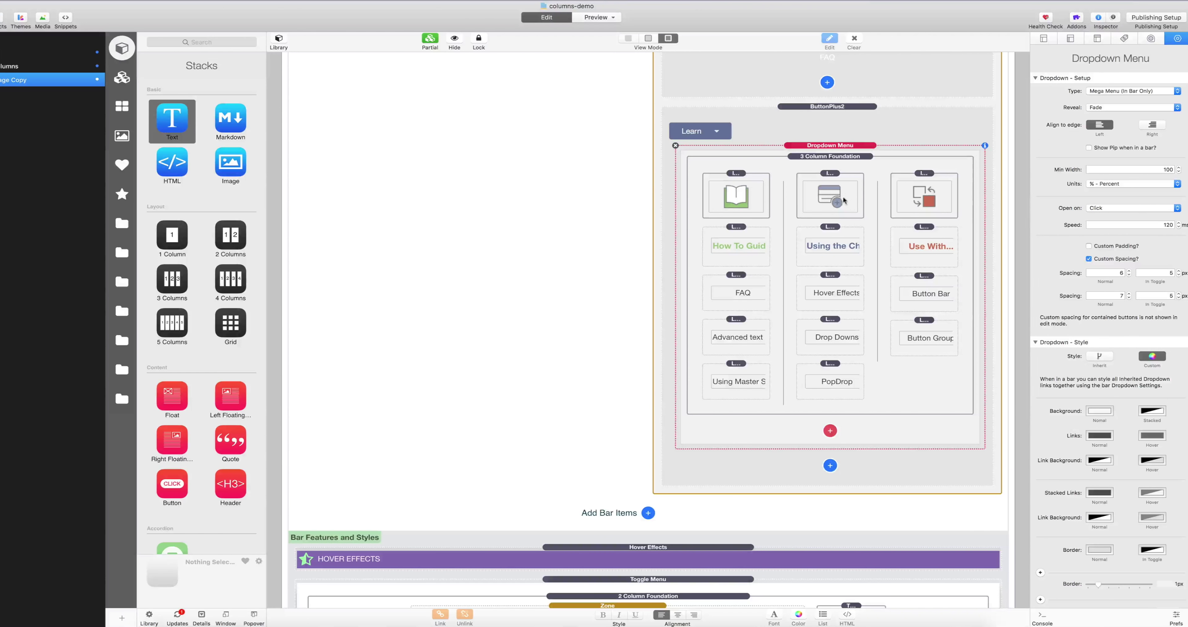
pyautogui.scroll(-2, 843, 199)
pyautogui.scroll(-5, 1061, 415)
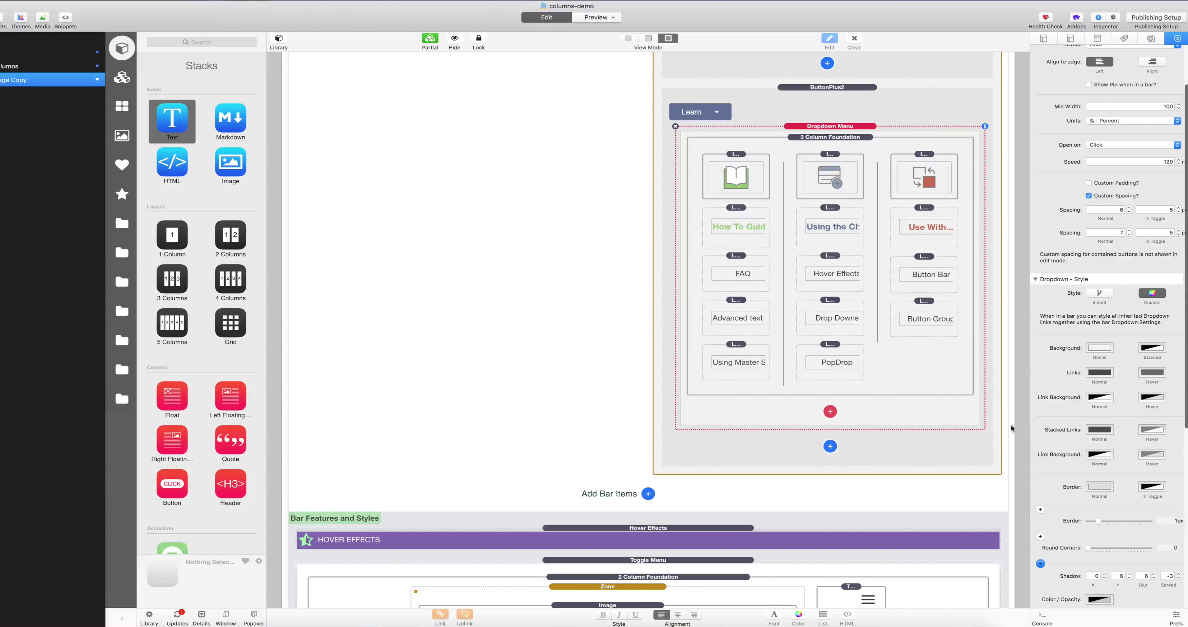
# Inspect the first column's Link stacks, including the FAQ link, the How To Guides heading and the book icon.
pyautogui.click(737, 256)
pyautogui.click(738, 301)
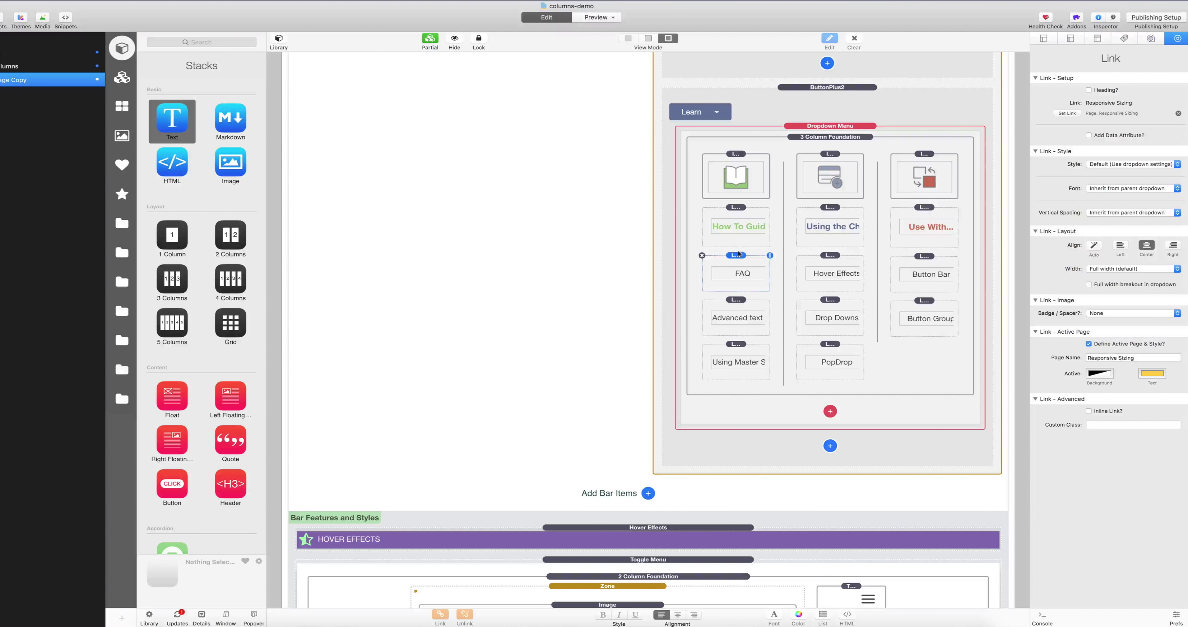
pyautogui.click(738, 226)
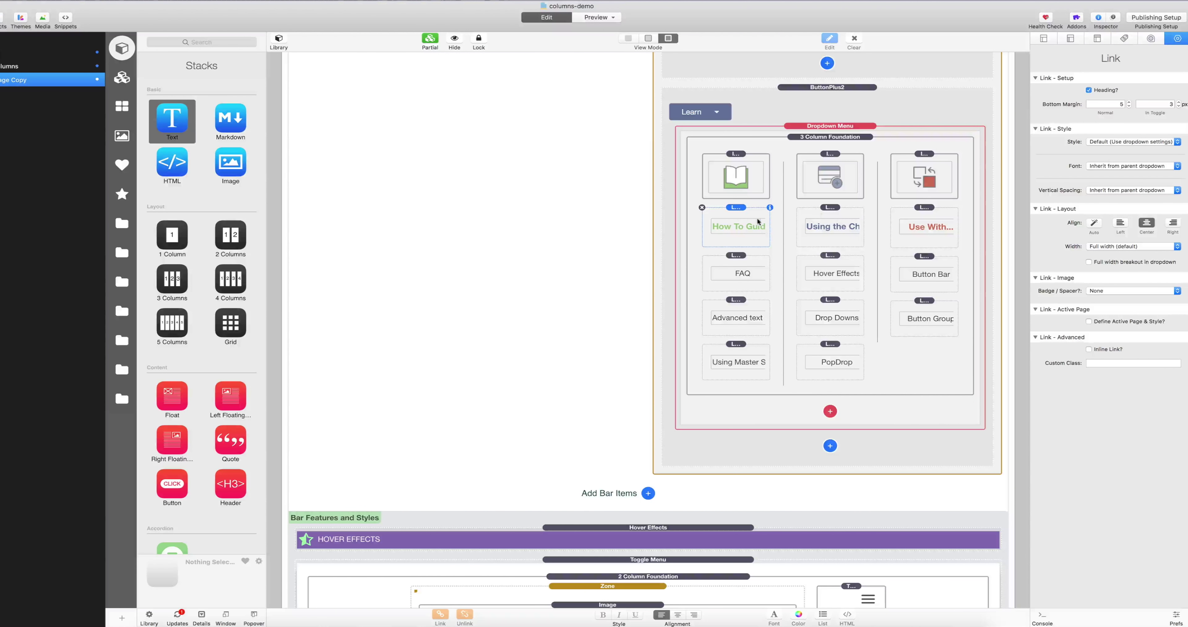
pyautogui.click(738, 155)
# Select the 3 Column Foundation stack in the Learn dropdown and review its padding, equalizer, divider and column sizing settings.
pyautogui.click(827, 138)
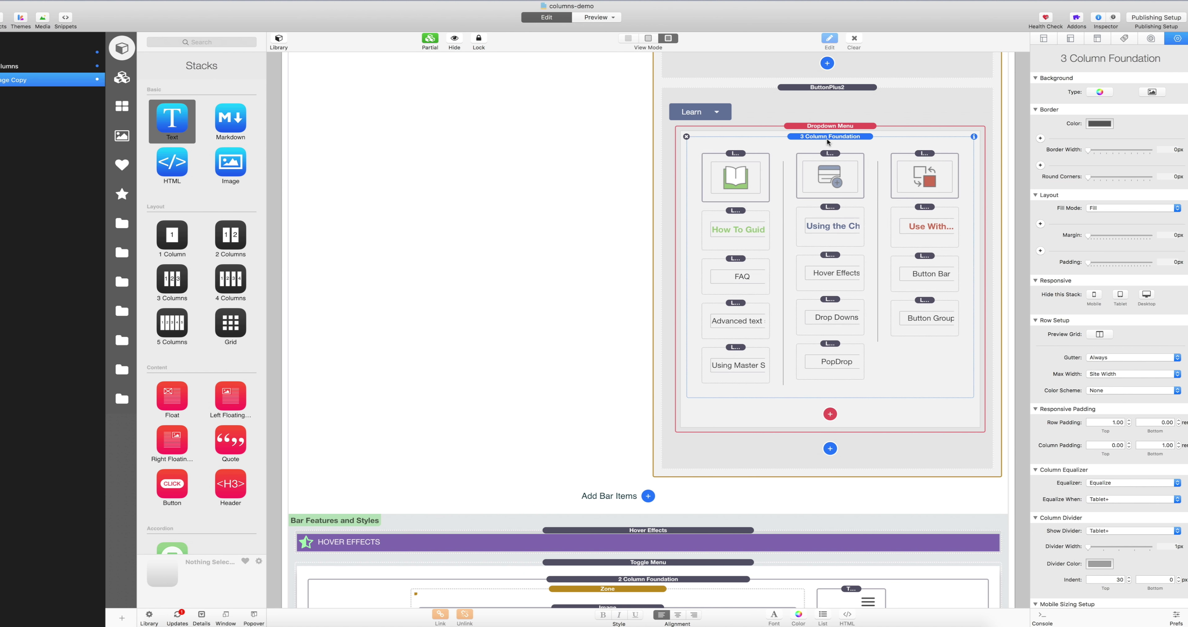
pyautogui.scroll(-10, 1109, 362)
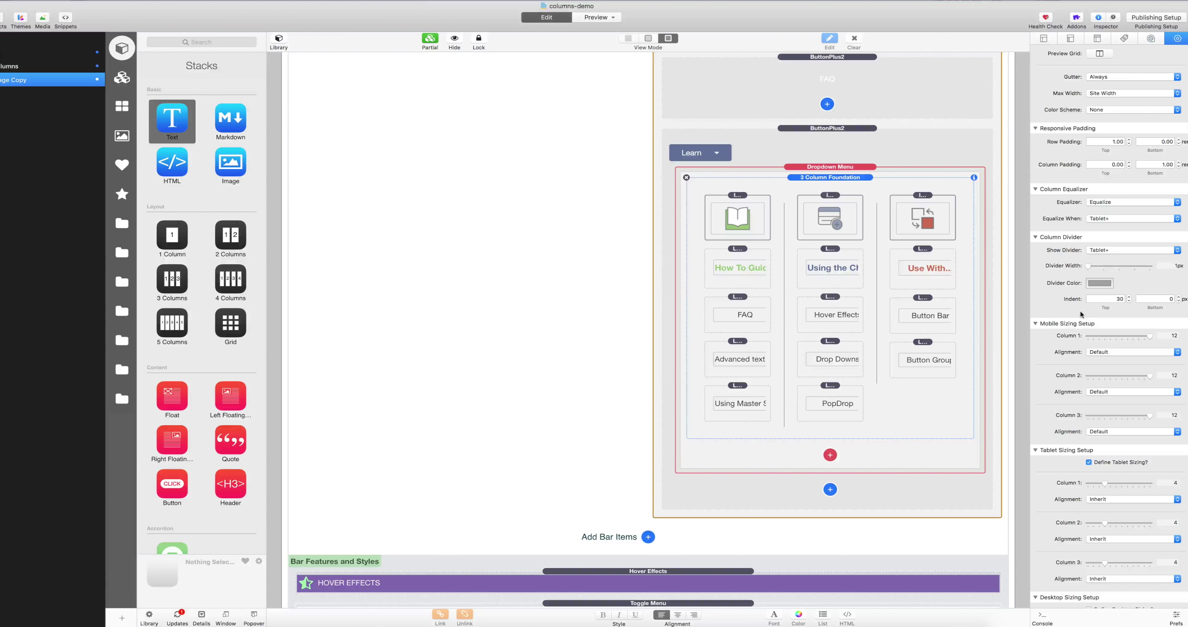
pyautogui.scroll(-1, 972, 338)
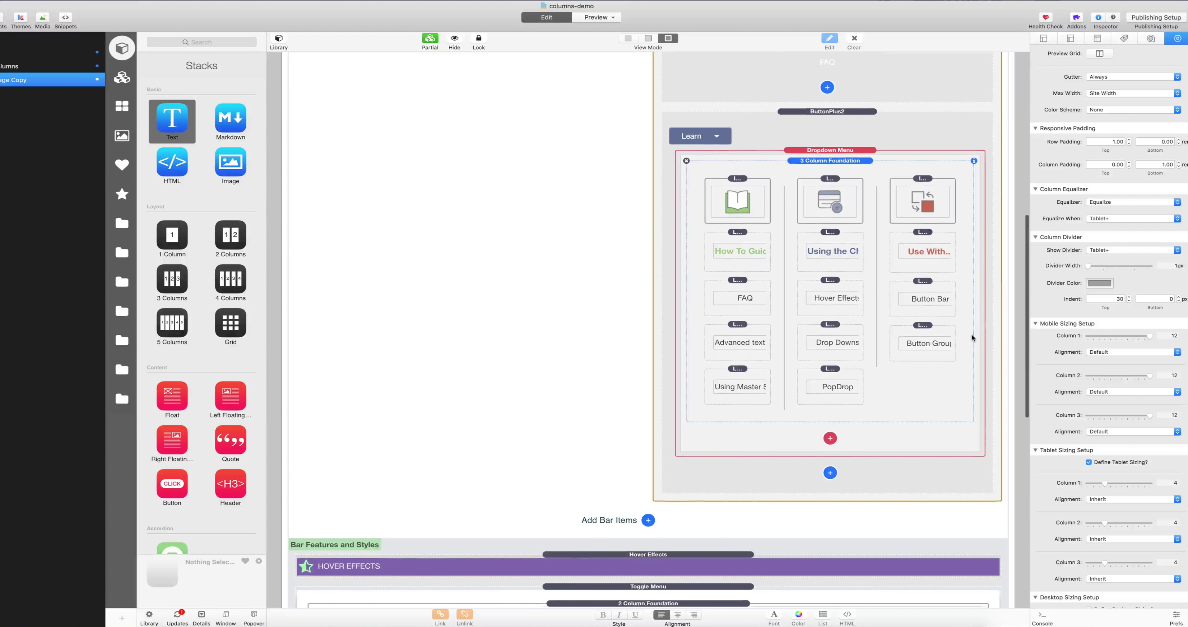
pyautogui.scroll(2, 944, 305)
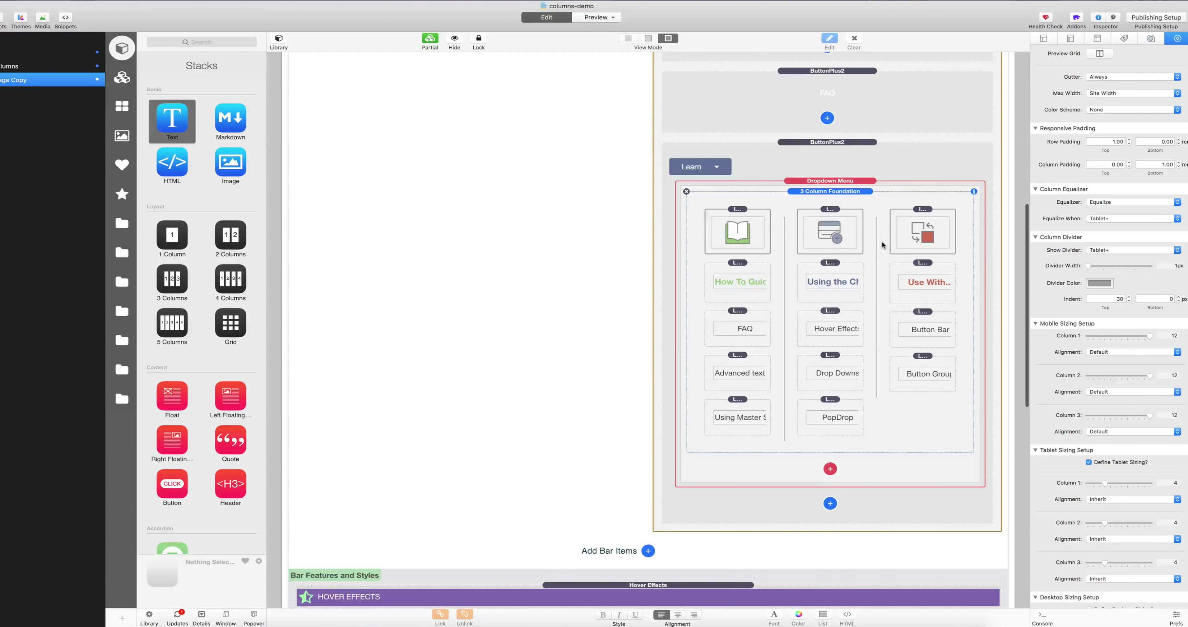
pyautogui.scroll(-1, 881, 241)
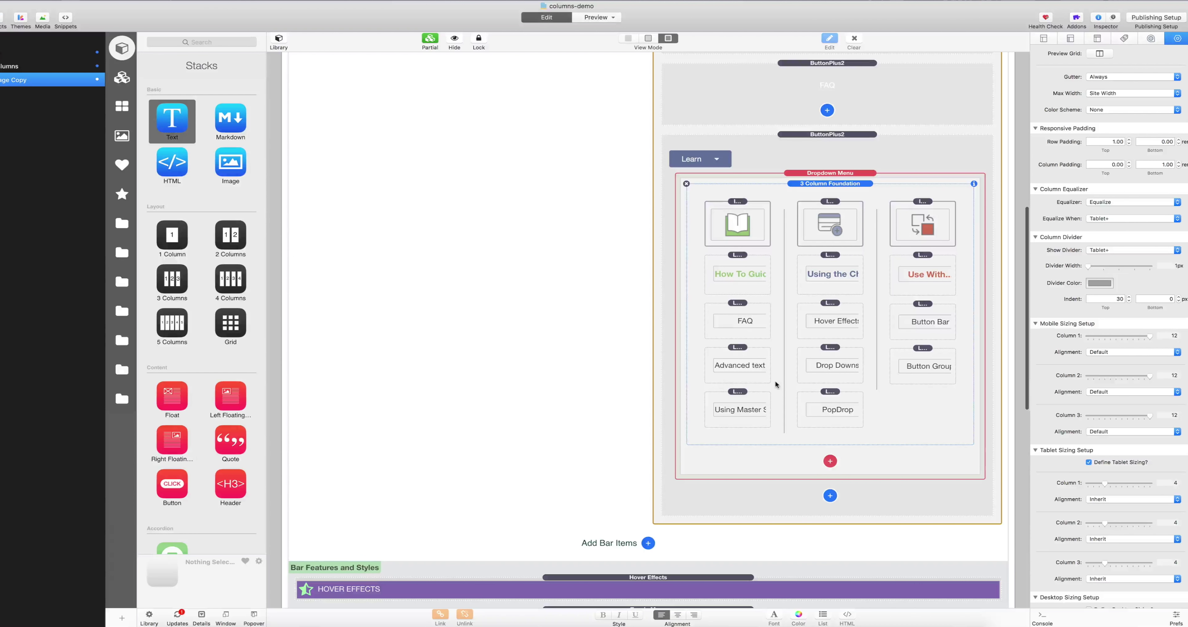
pyautogui.scroll(3, 835, 225)
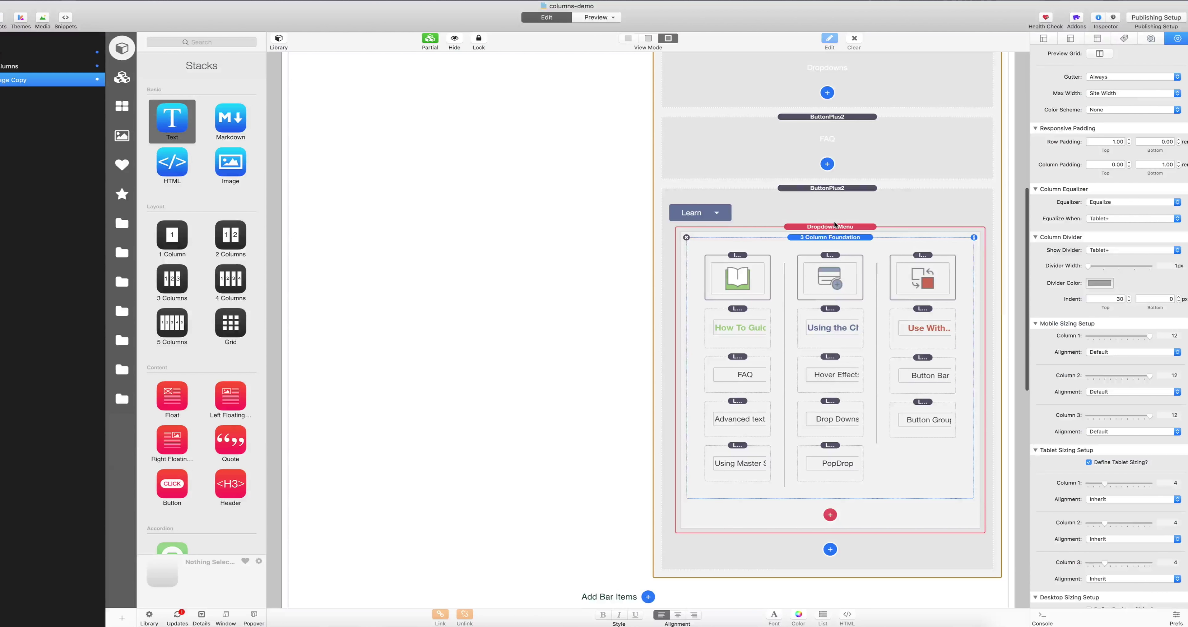
# Select the Learn button's Dropdown Menu and recheck its Mega Menu setup and style settings.
pyautogui.click(835, 224)
pyautogui.scroll(5, 834, 224)
pyautogui.scroll(10, 833, 220)
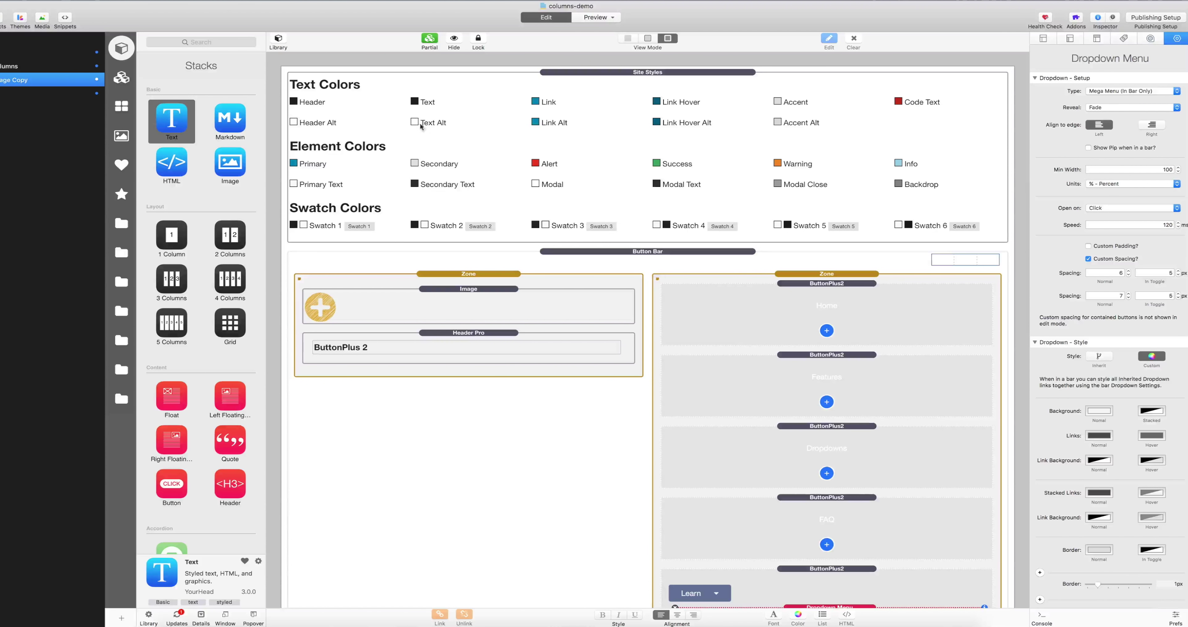
# Open the last page in the project and preview its button bar, checking the Solutions and Rescources dropdowns before returning to editing.
pyautogui.click(59, 95)
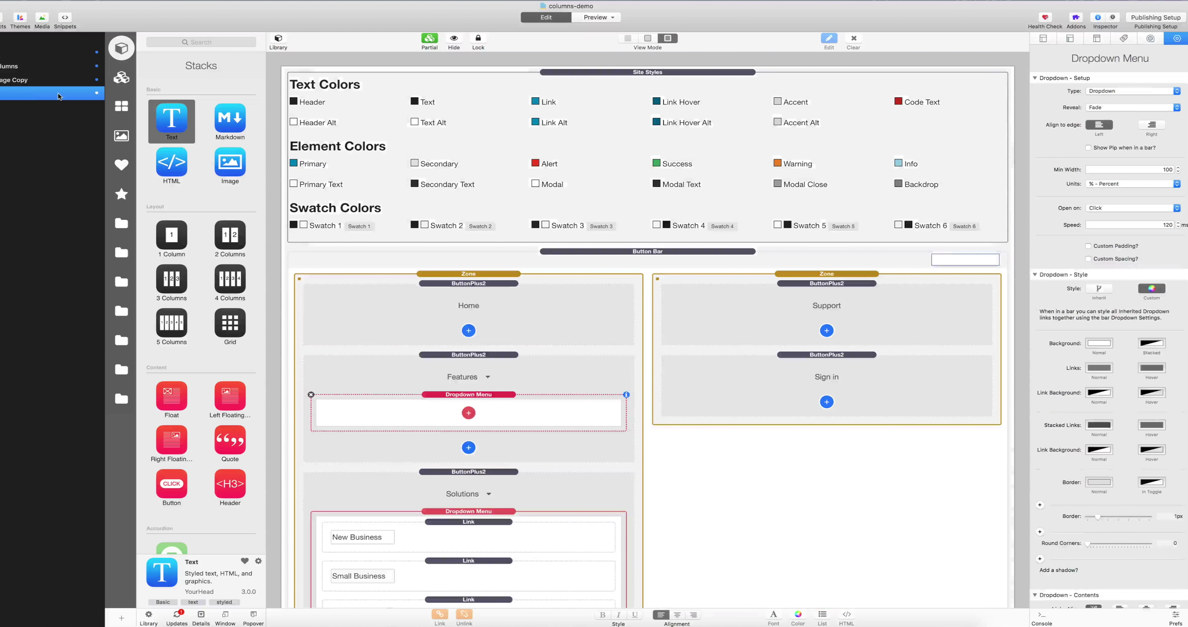
pyautogui.scroll(-5, 448, 225)
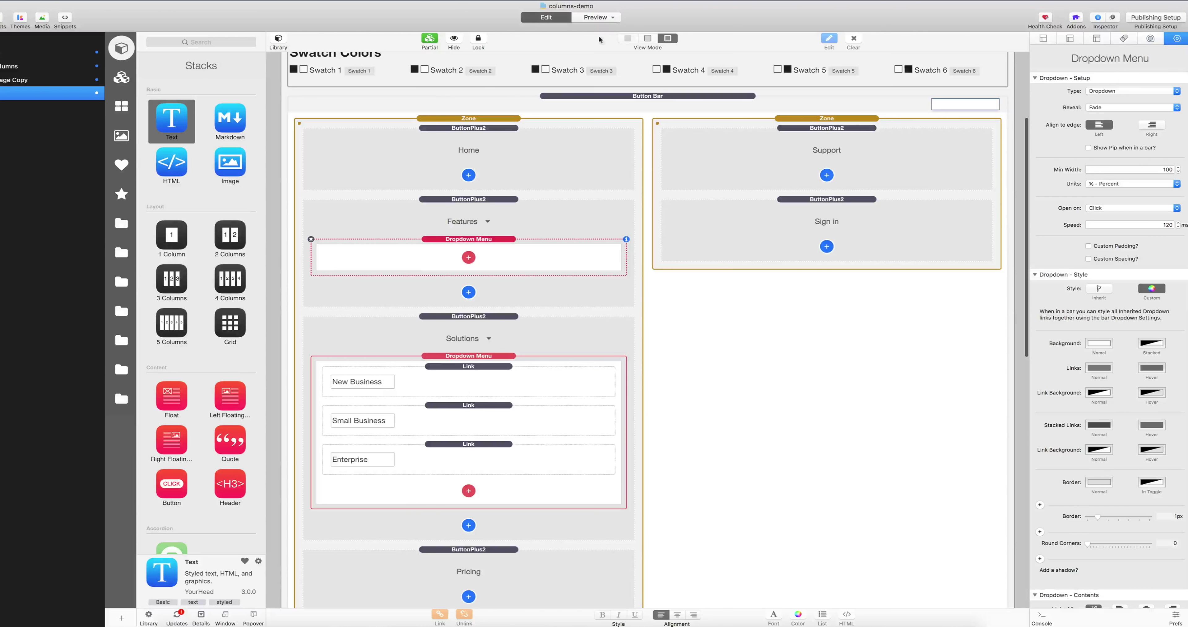
pyautogui.click(596, 17)
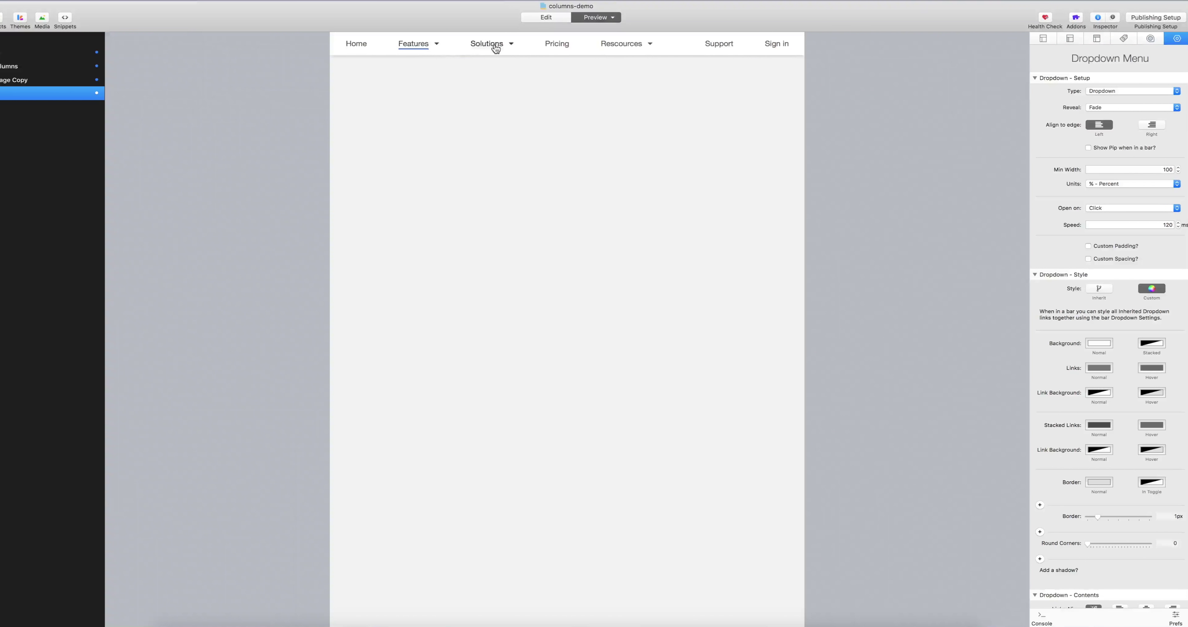
pyautogui.click(496, 48)
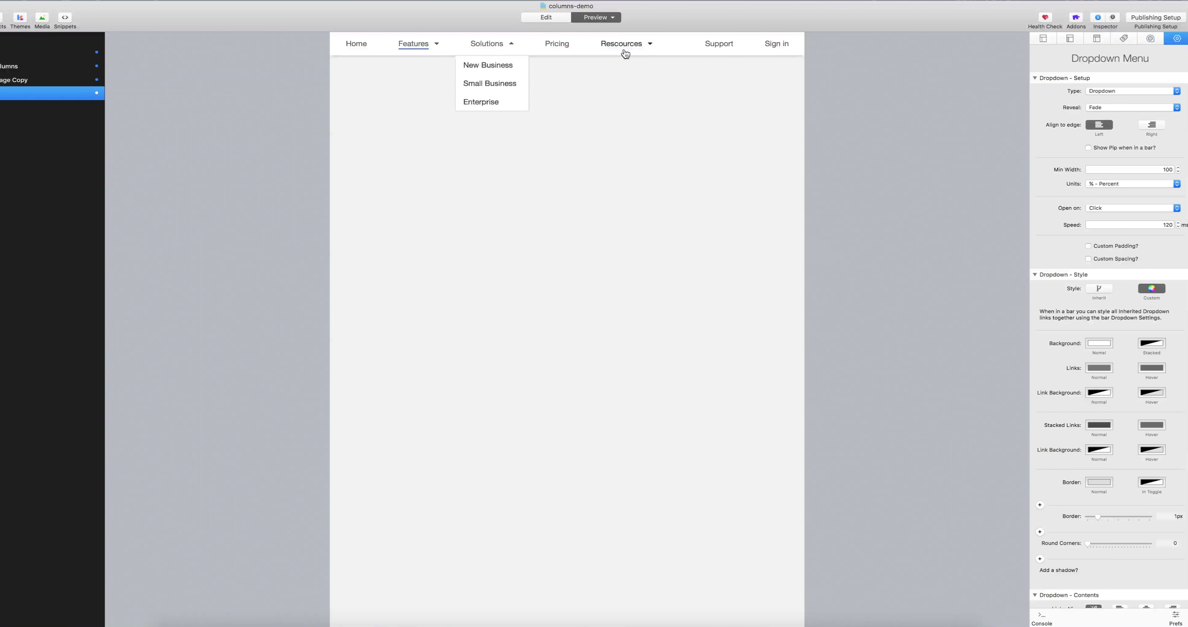
pyautogui.click(625, 51)
pyautogui.click(503, 46)
pyautogui.click(554, 20)
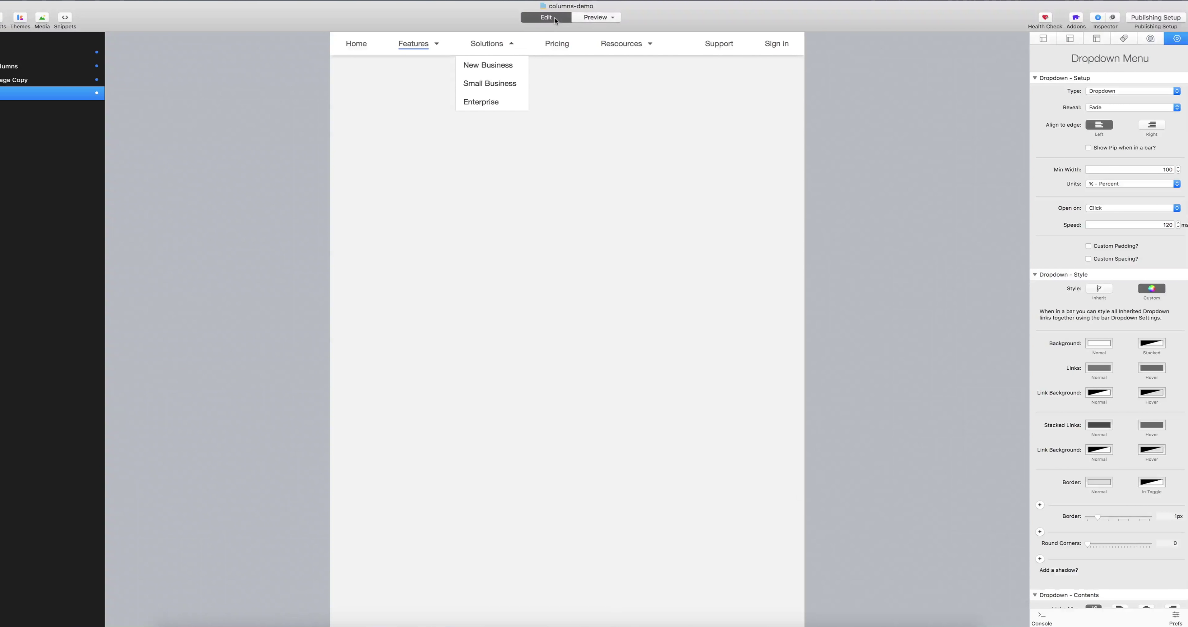
# Add a Drop Columns stack inside the Features button's empty Dropdown Menu.
pyautogui.scroll(-3, 479, 253)
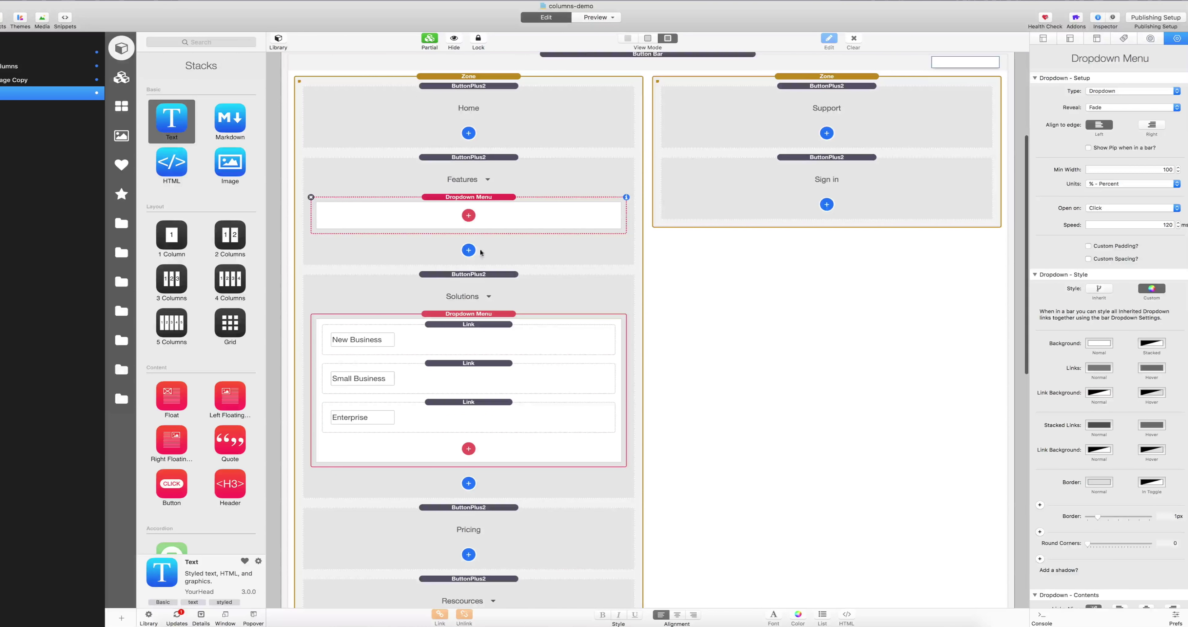
pyautogui.scroll(-1, 478, 271)
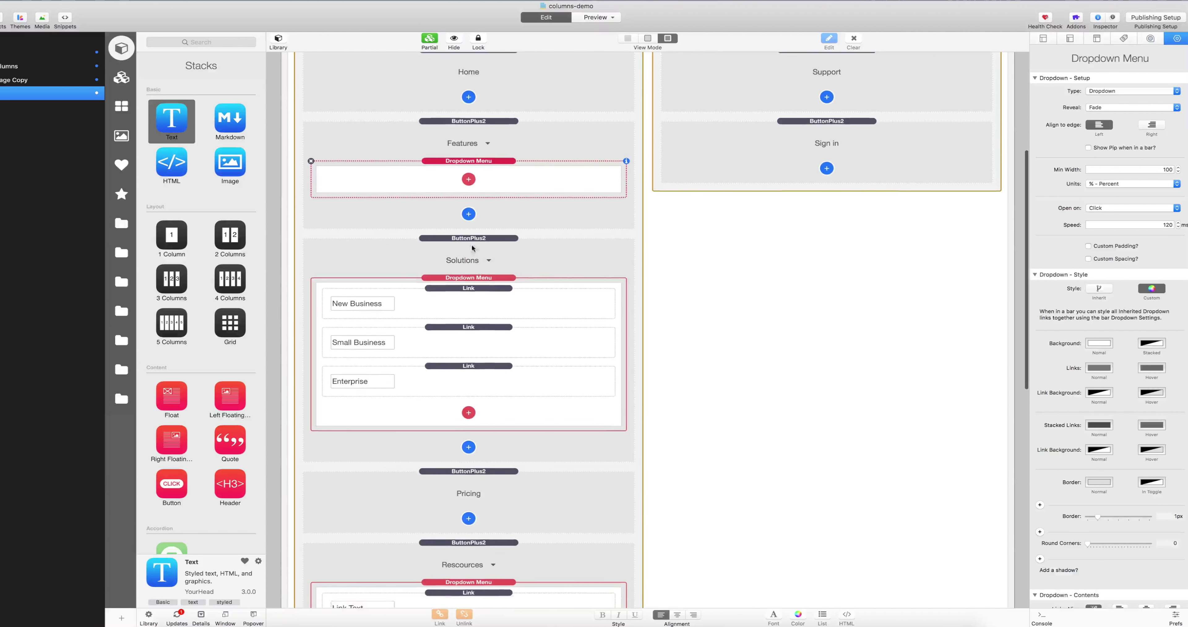
pyautogui.click(469, 179)
pyautogui.click(491, 192)
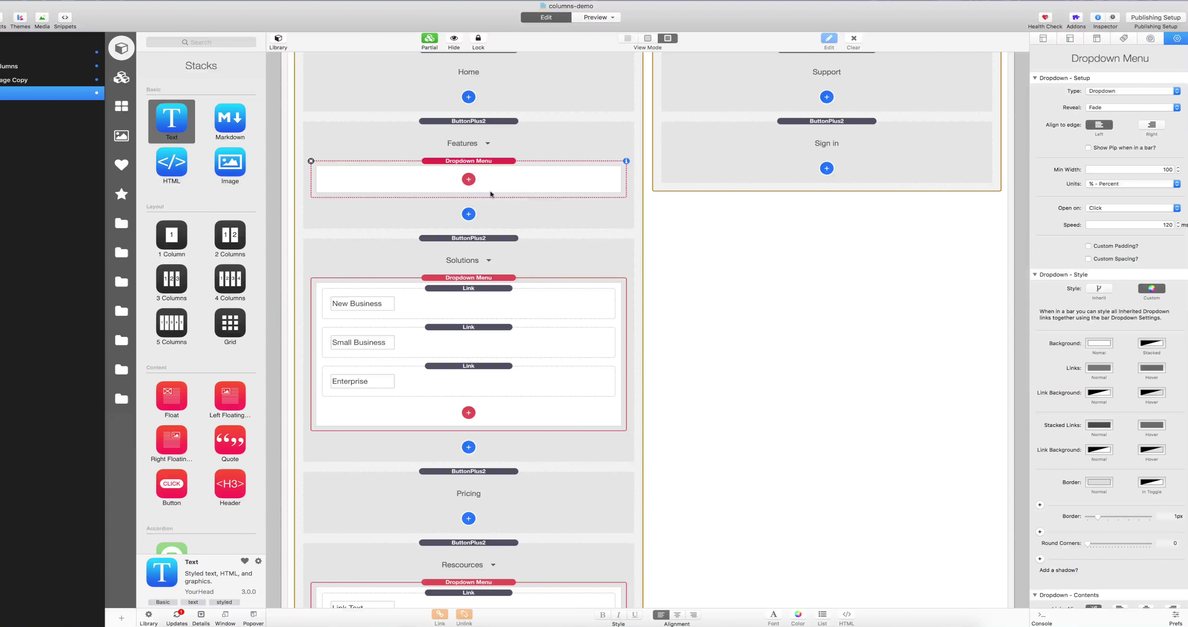
pyautogui.scroll(-1, 480, 226)
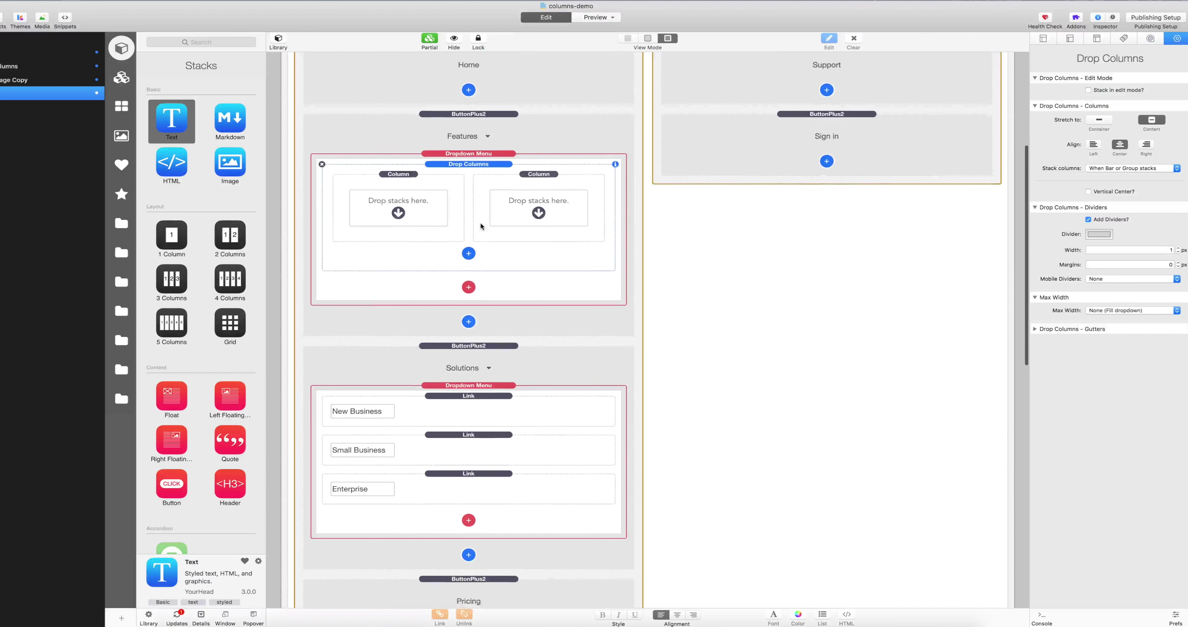
pyautogui.scroll(1, 481, 225)
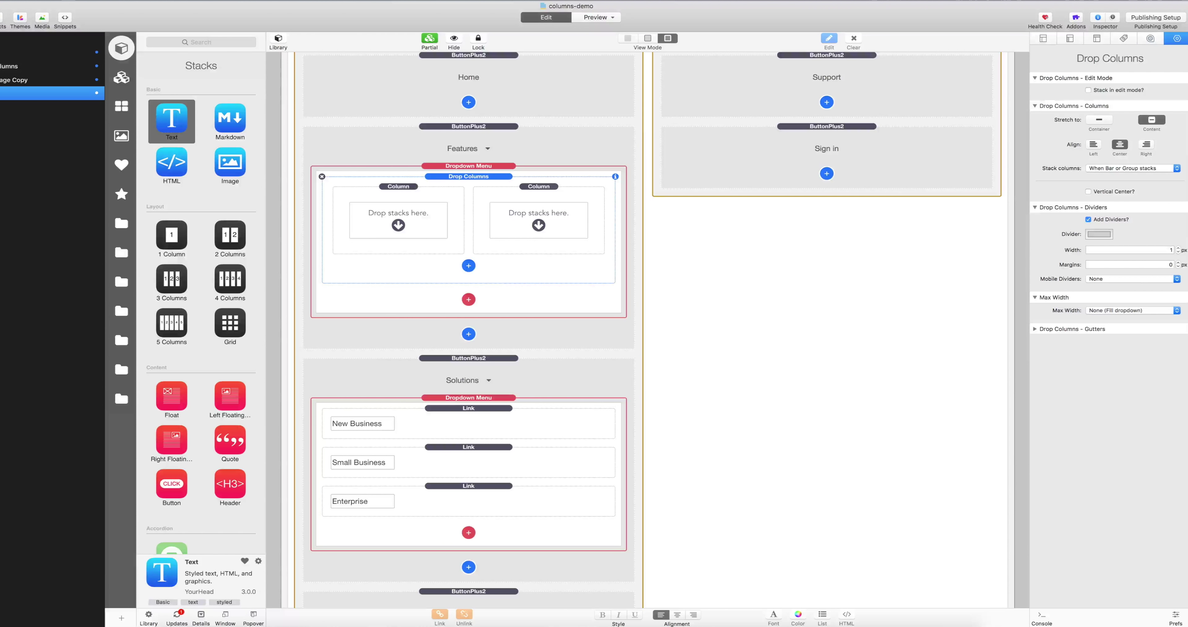
# Bring the prepared Overview and Product Suite link column into Drop Columns and delete the two empty default columns.
pyautogui.press('super+Tab')
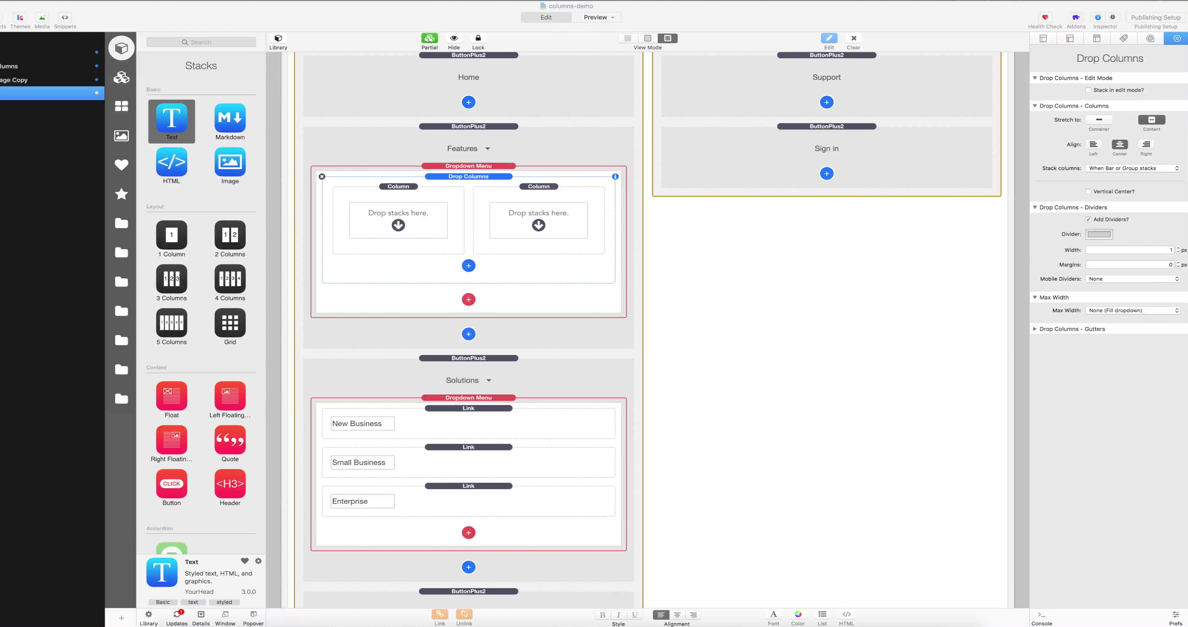
pyautogui.moveTo(422, 32); pyautogui.dragTo(525, 302)
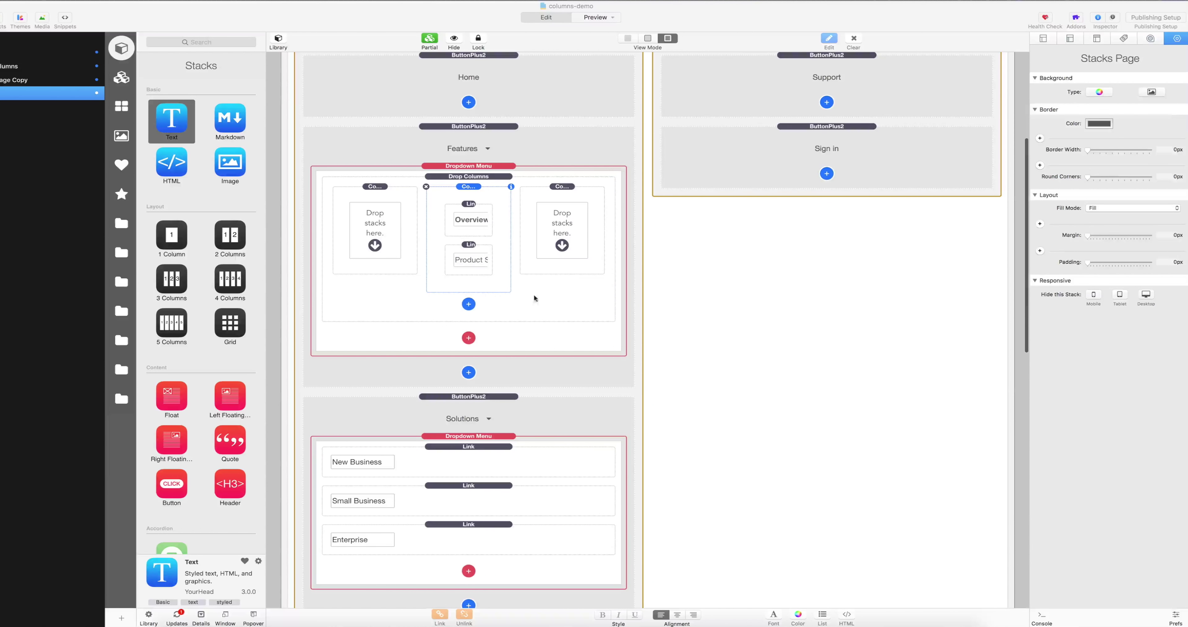
pyautogui.click(550, 215)
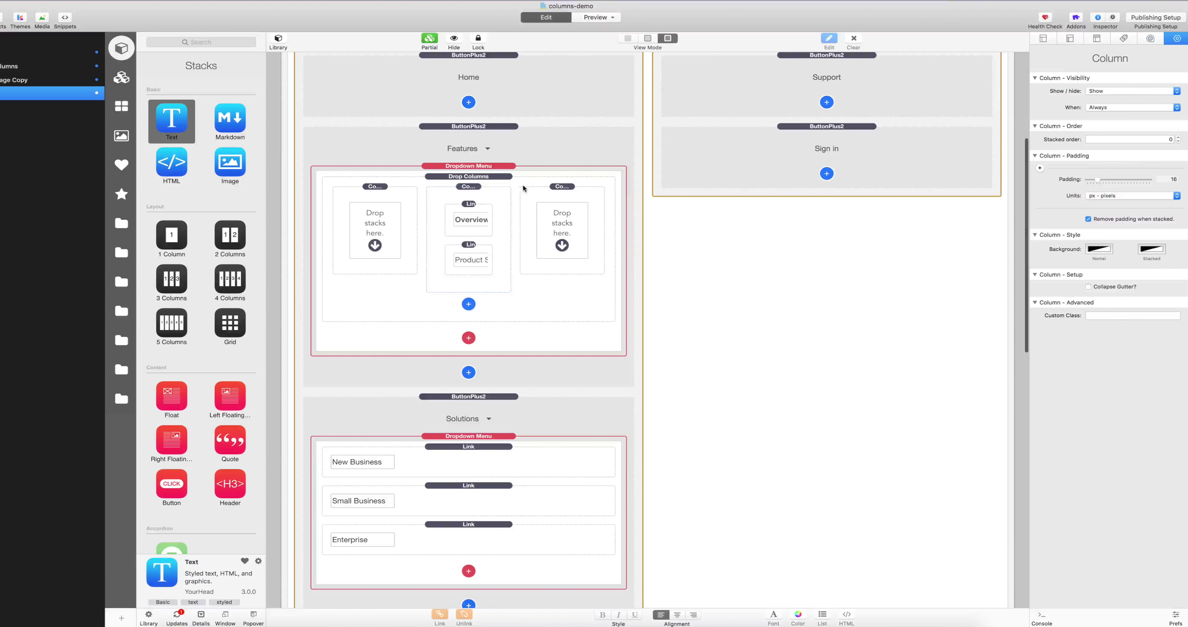
pyautogui.click(522, 187)
pyautogui.press('Delete')
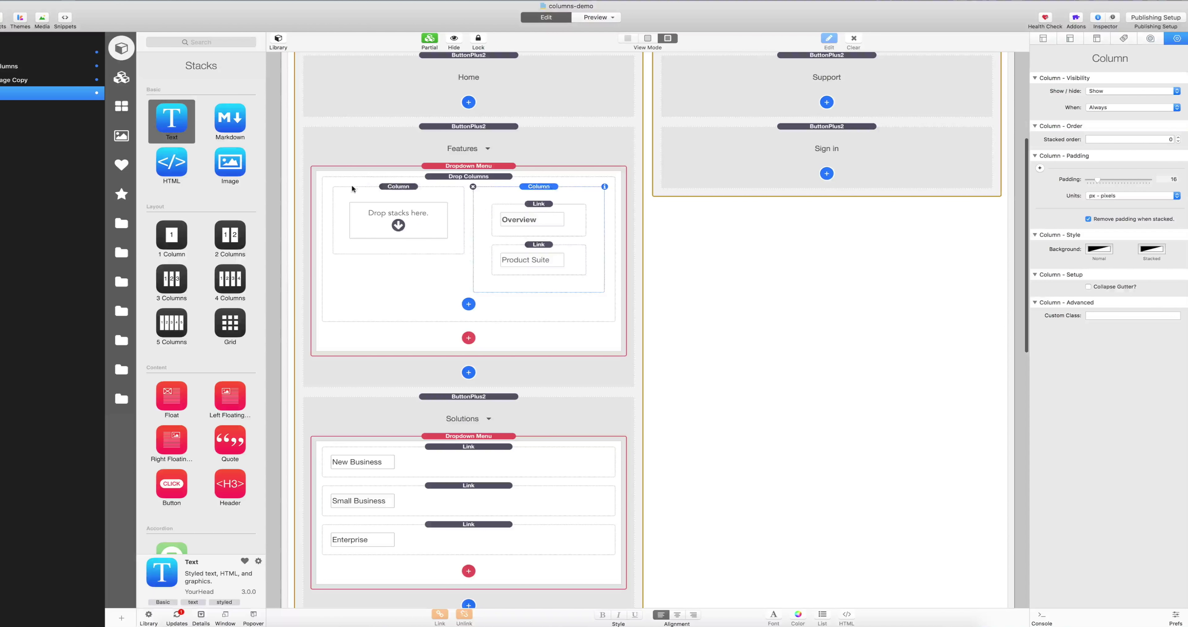
pyautogui.click(334, 188)
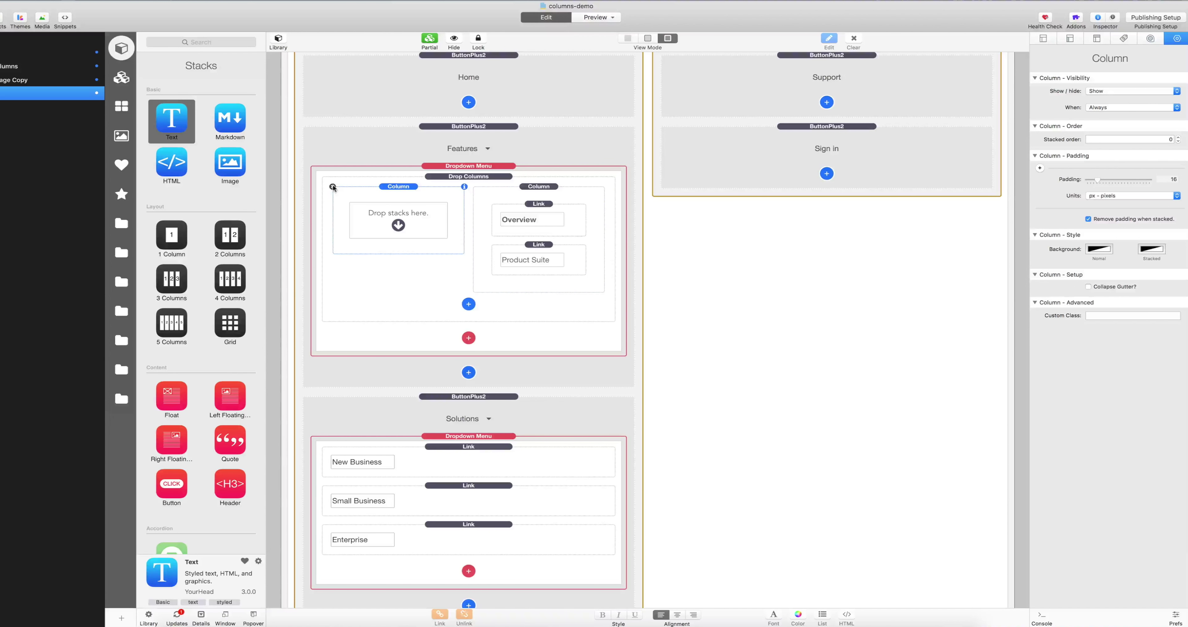
pyautogui.click(333, 186)
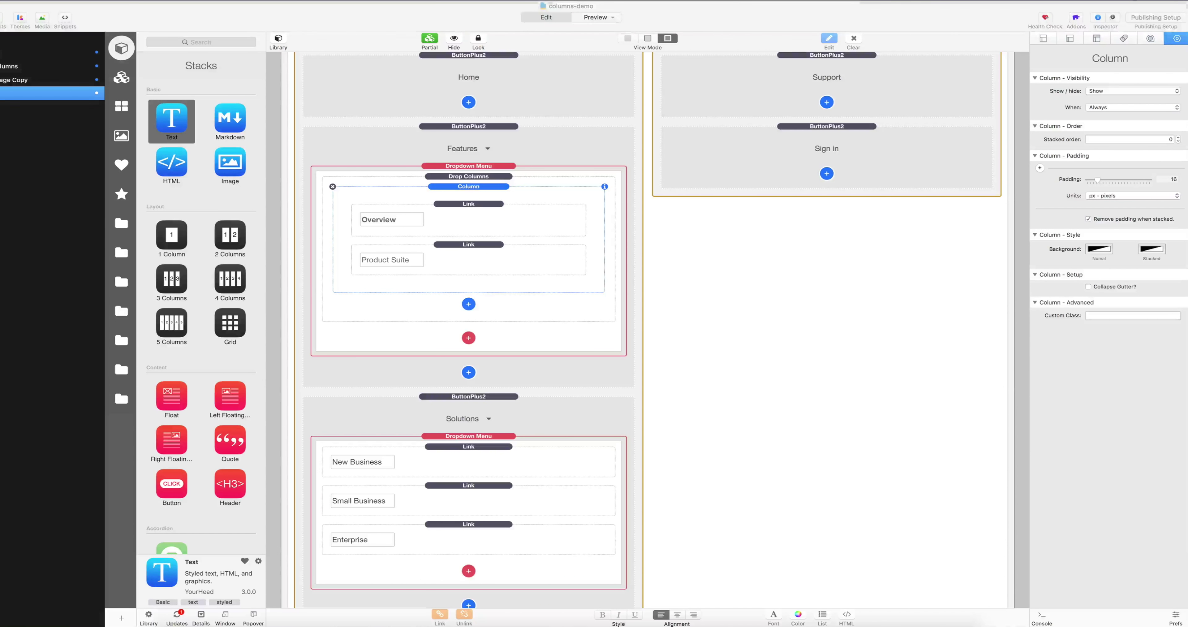
# Add the prepared Collaborate, Store and Admin link columns to Drop Columns, placed in that order after the Overview column.
pyautogui.moveTo(1186, 175); pyautogui.dragTo(565, 296)
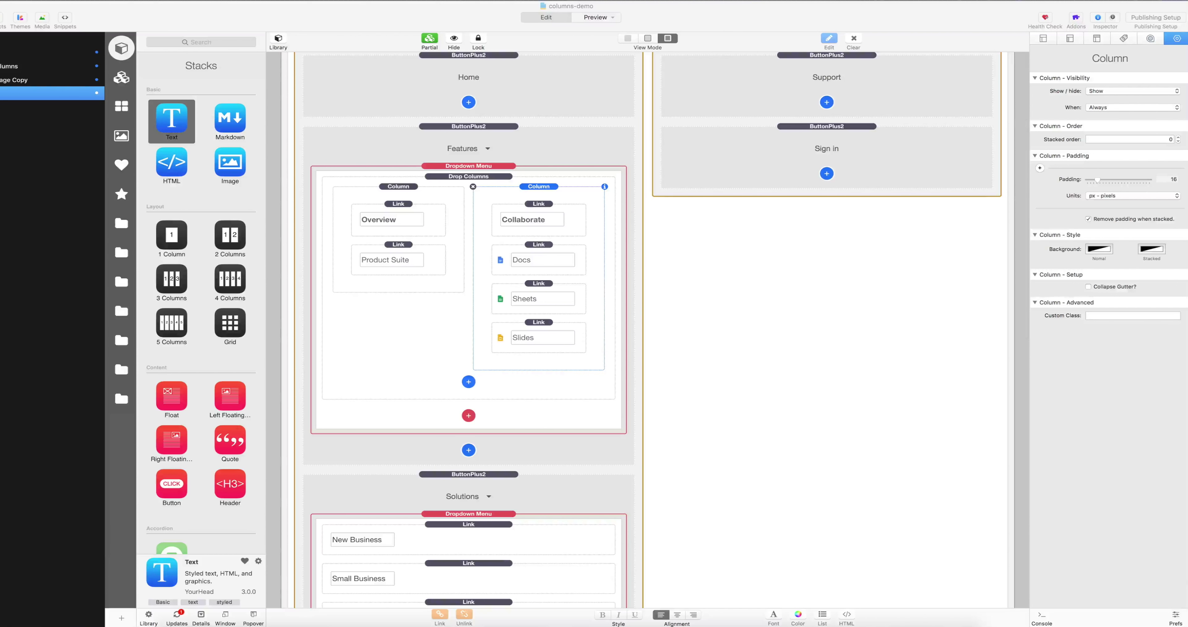
pyautogui.moveTo(390, 186); pyautogui.dragTo(615, 349)
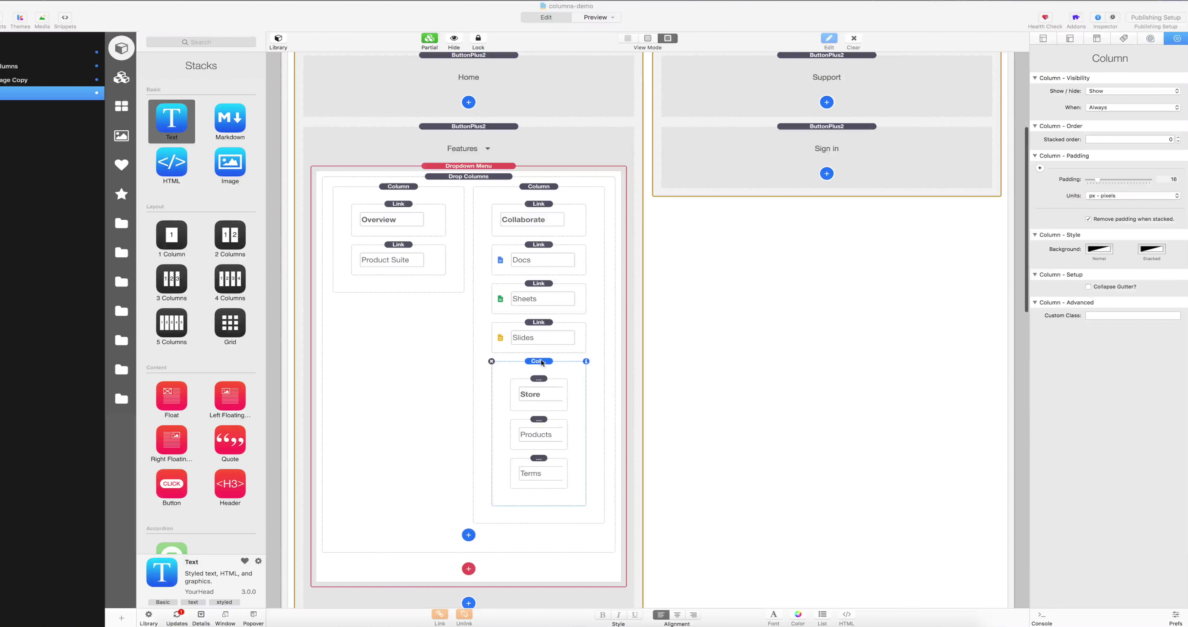
pyautogui.moveTo(547, 359); pyautogui.dragTo(587, 533)
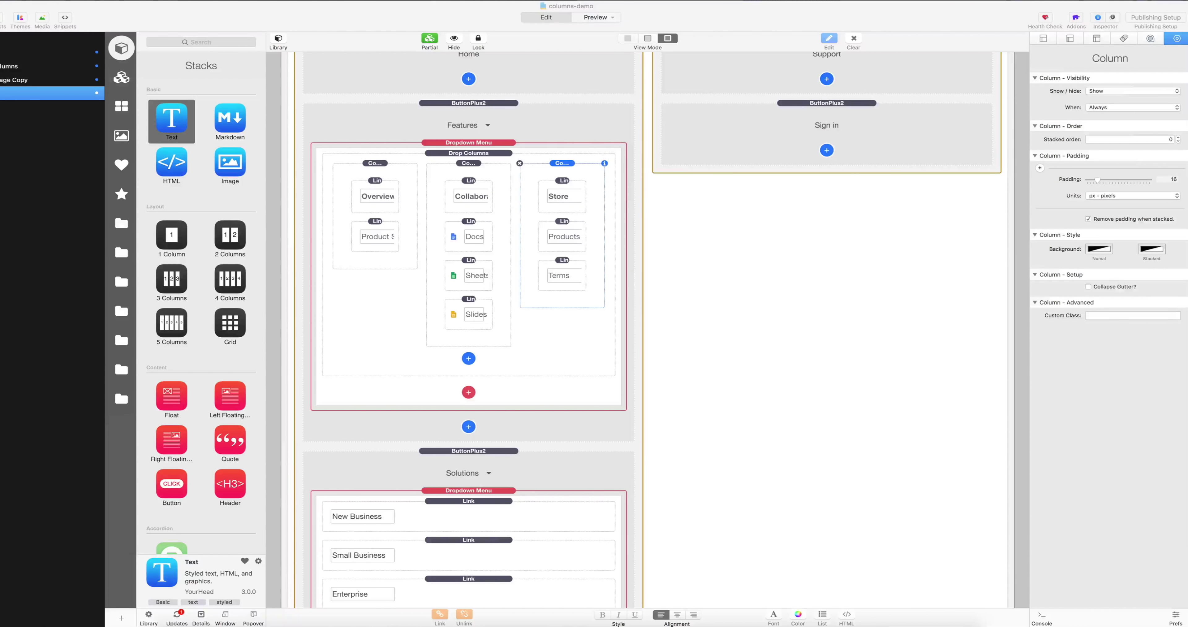
pyautogui.moveTo(538, 282); pyautogui.dragTo(591, 329)
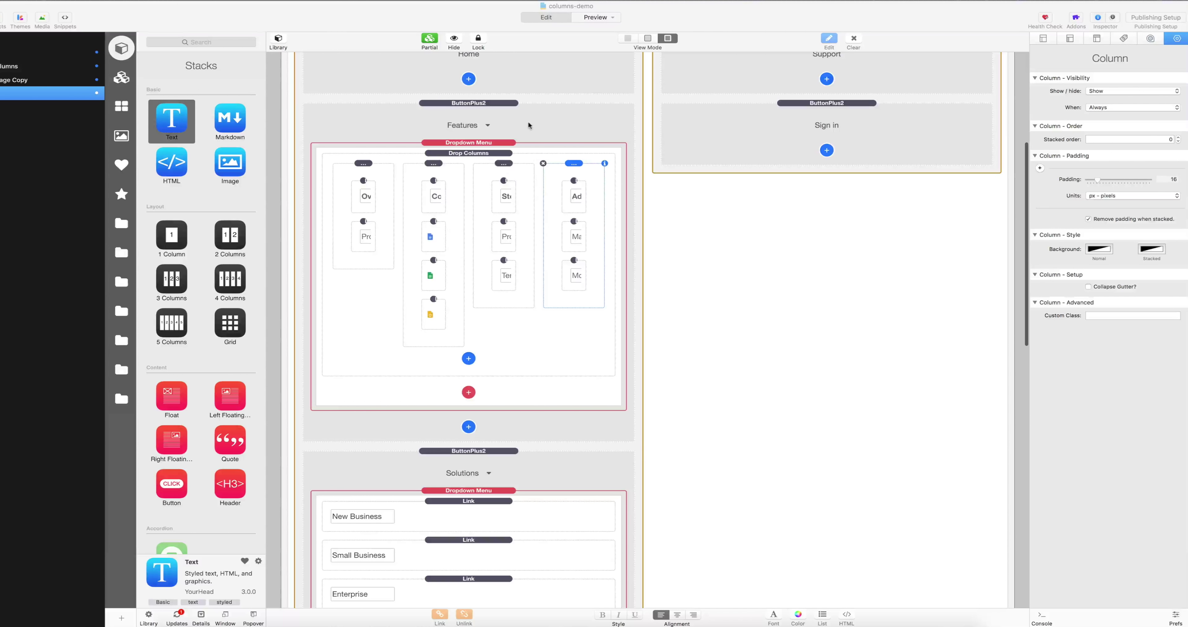
pyautogui.scroll(1, 528, 121)
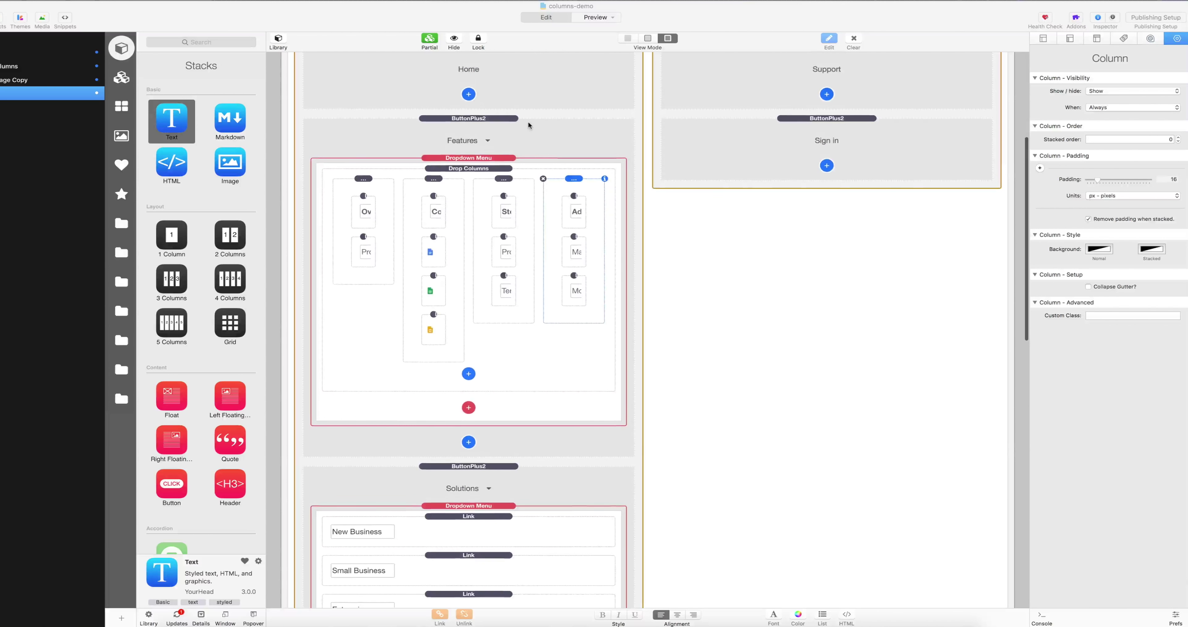
# Preview the page and open the Features dropdown to check its four columns, then return to editing.
pyautogui.click(595, 17)
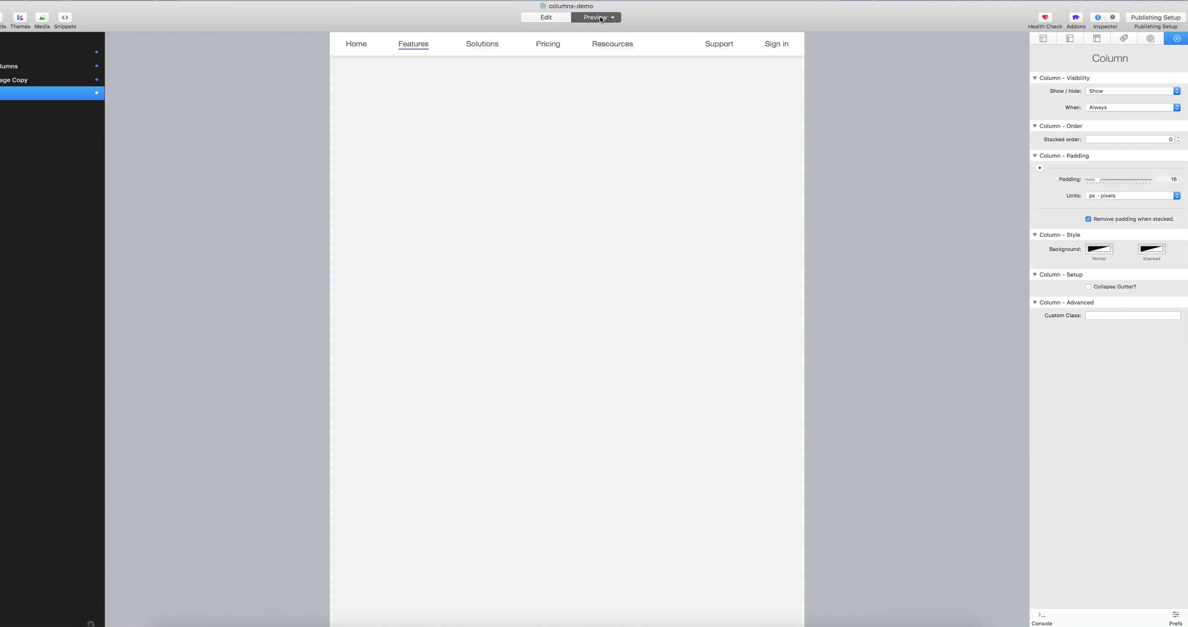
pyautogui.click(408, 52)
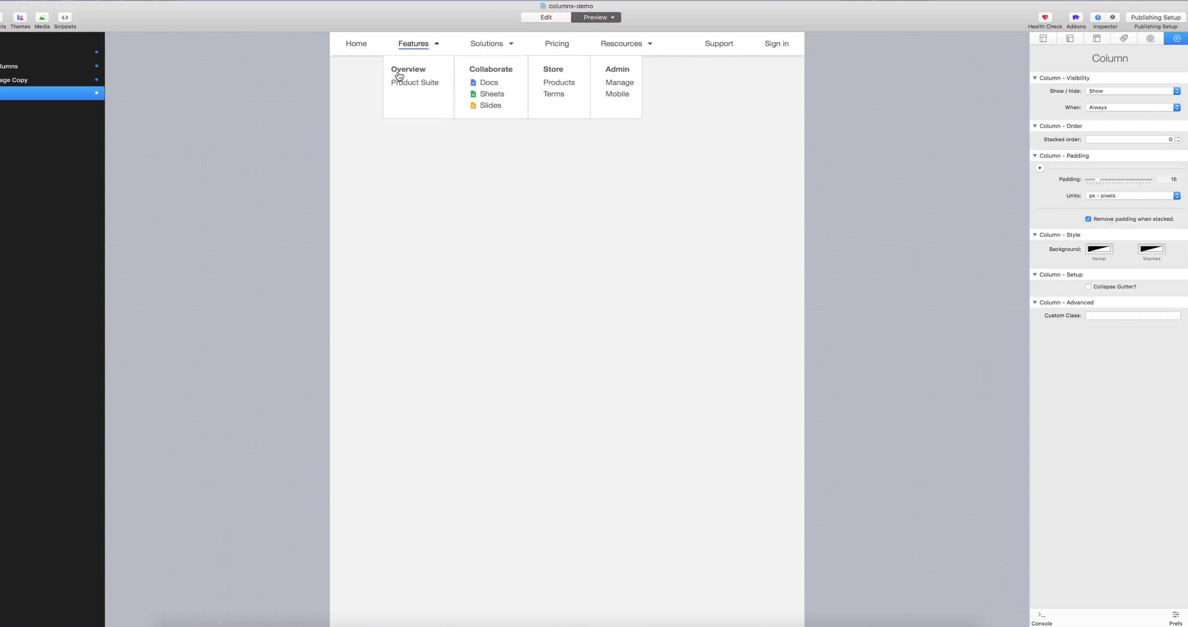
pyautogui.click(546, 17)
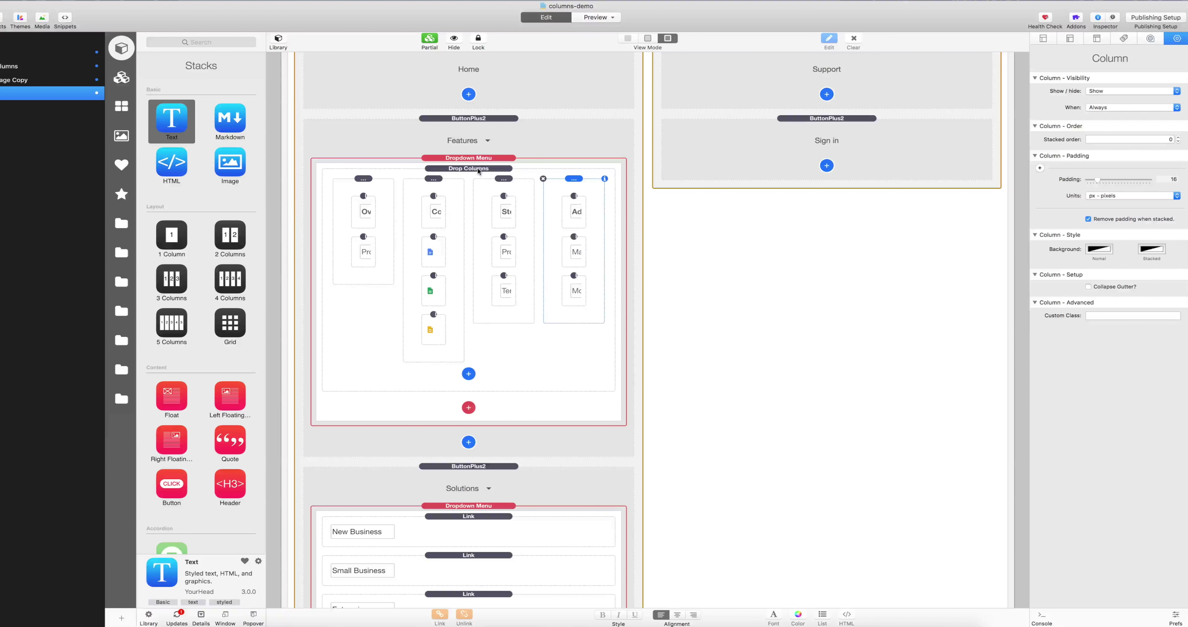
# Turn off Add Dividers on the Features Drop Columns stack and preview the dropdown without dividers.
pyautogui.click(478, 170)
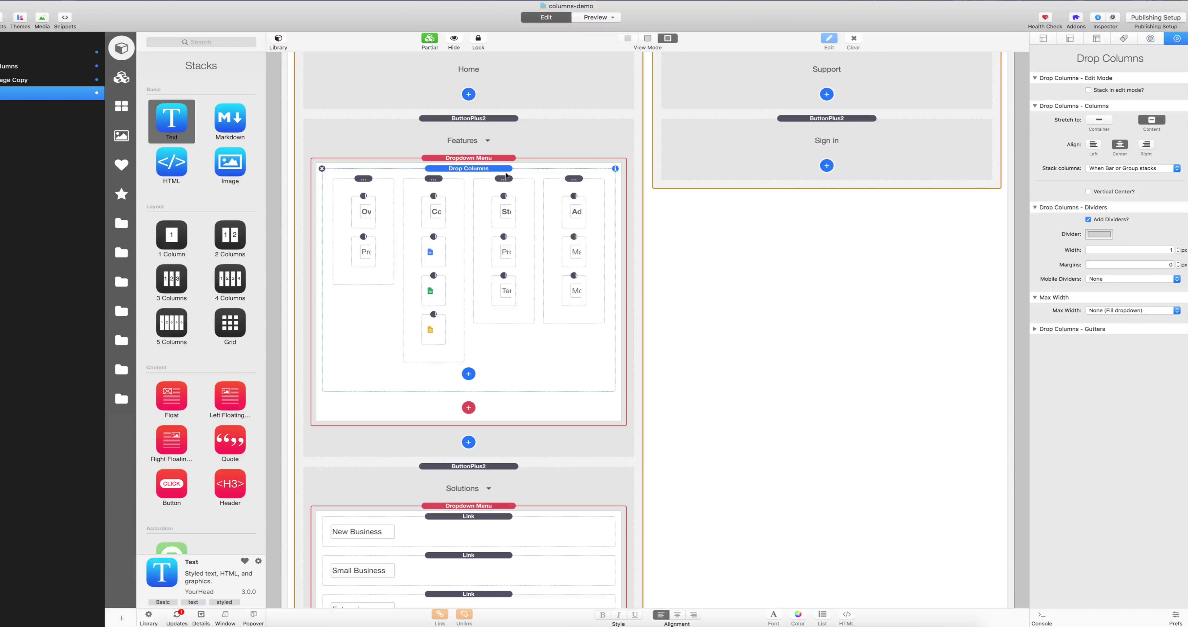
pyautogui.click(1089, 219)
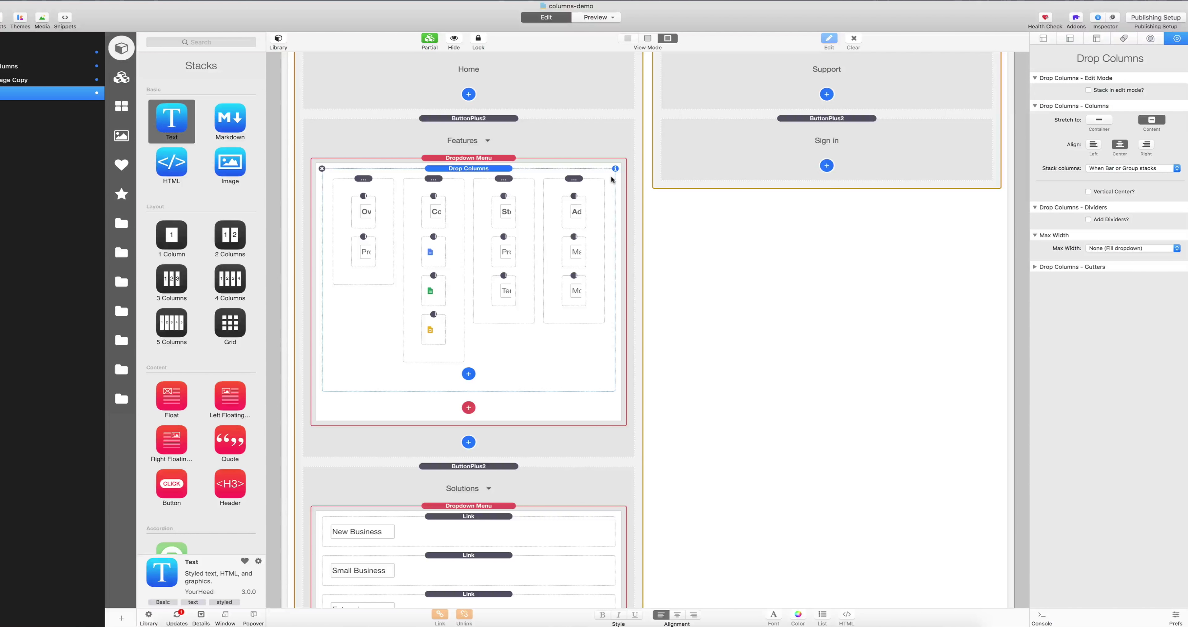
pyautogui.click(500, 159)
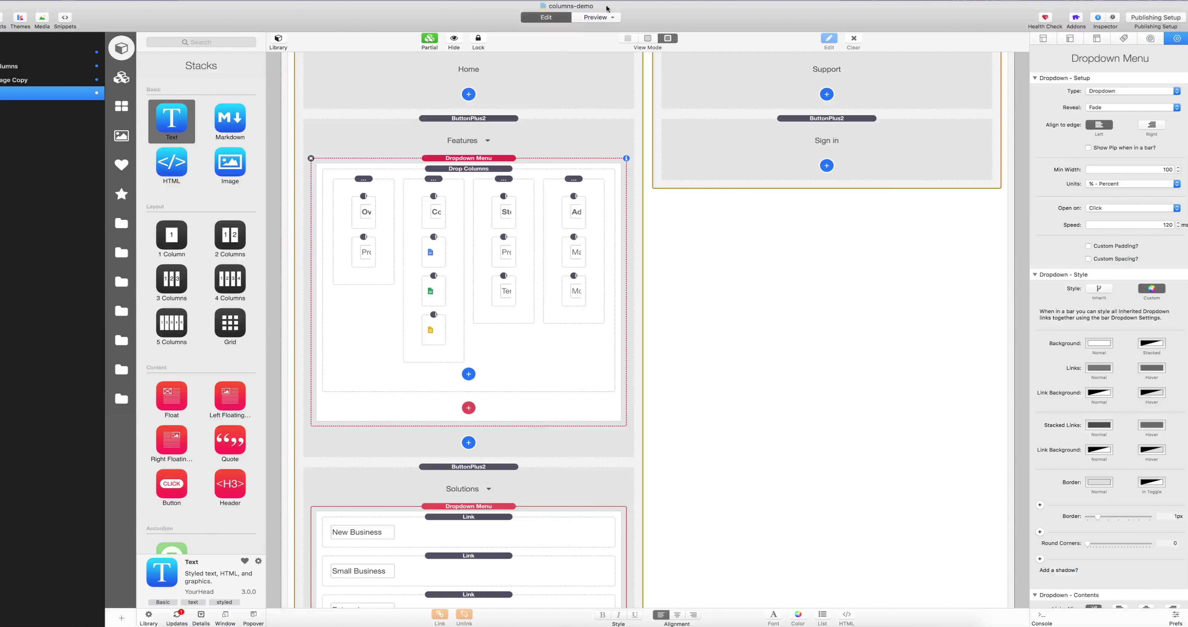
pyautogui.click(599, 18)
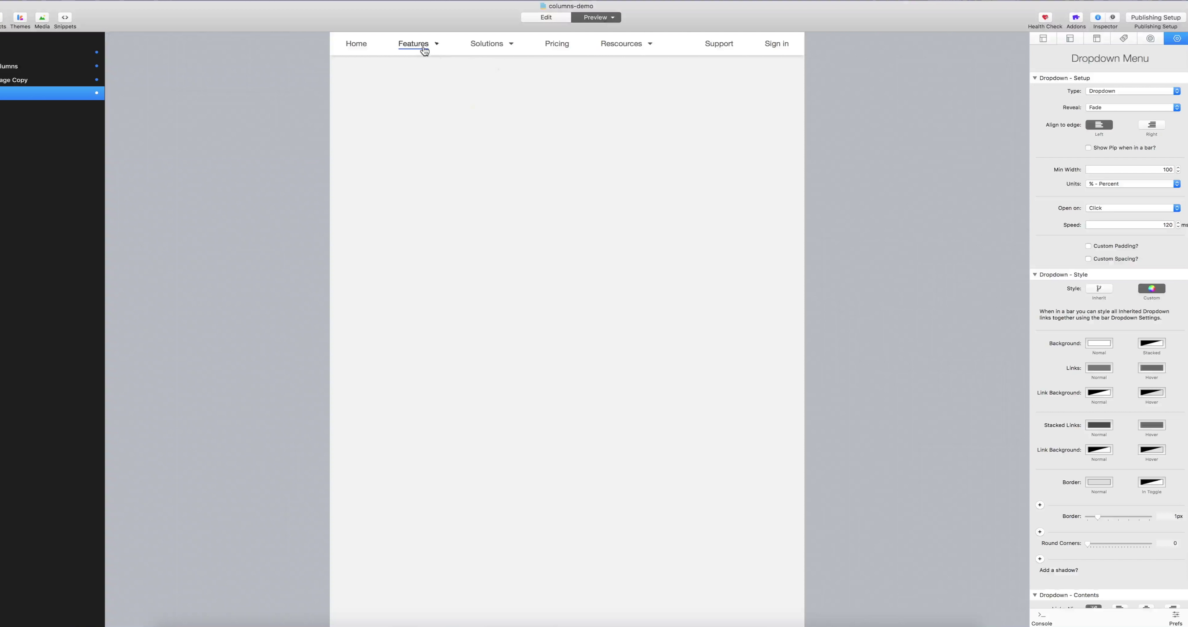
pyautogui.click(423, 49)
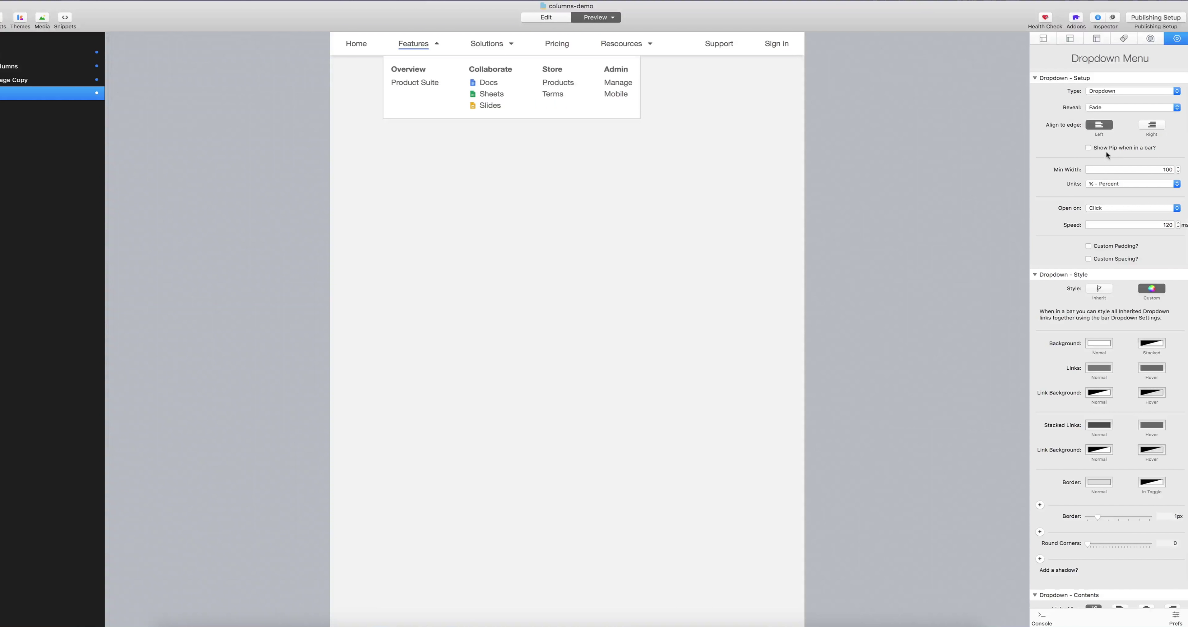
# Enable Show Pip when in a bar for the Features Dropdown Menu and check the dropdown in the preview.
pyautogui.click(1089, 147)
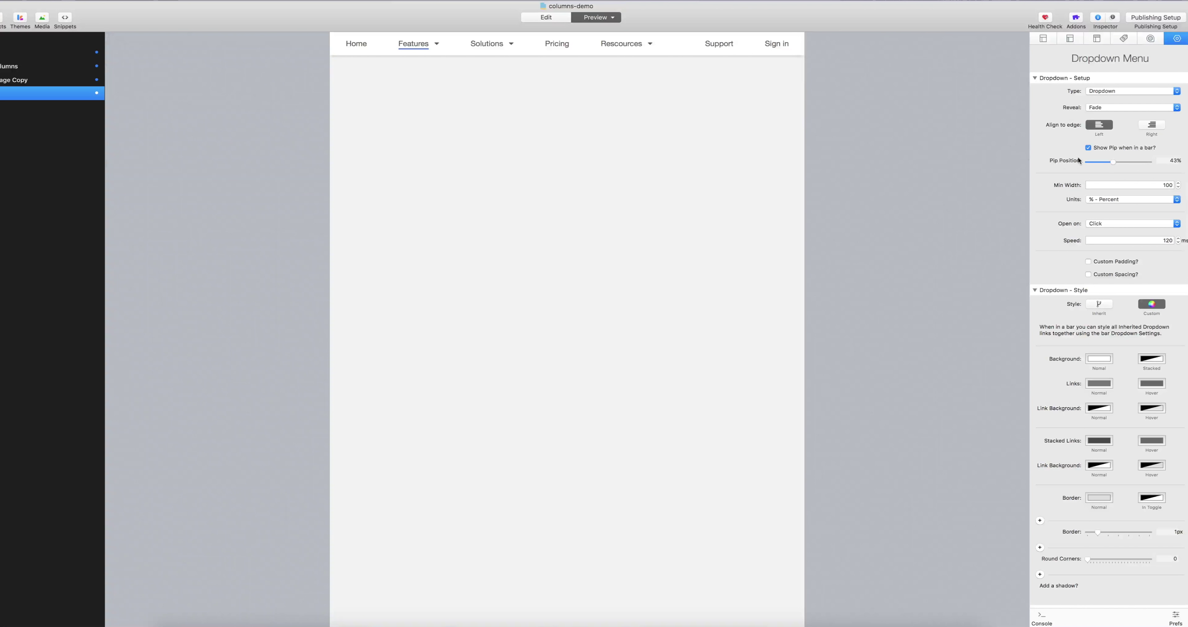
pyautogui.click(436, 45)
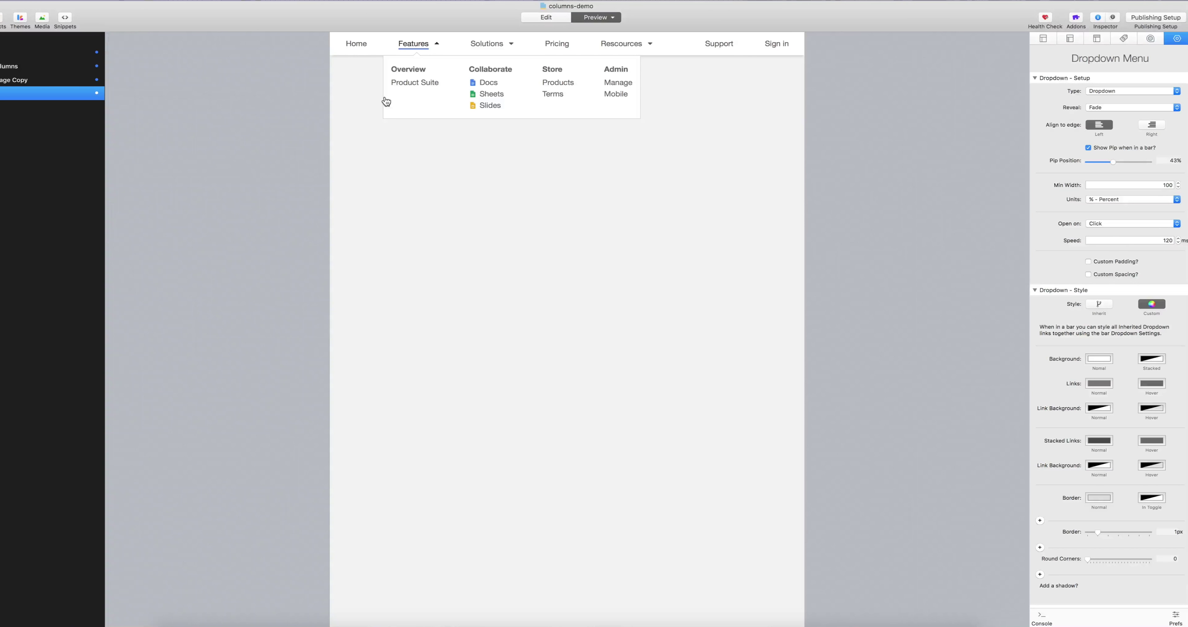
pyautogui.click(546, 20)
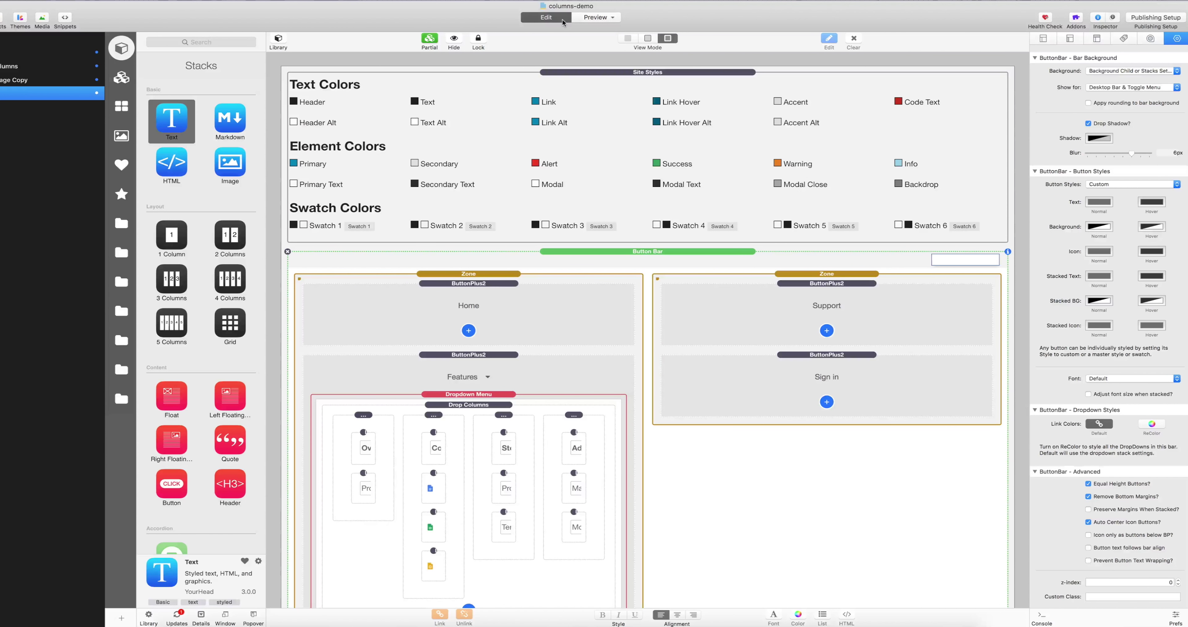
# Add a Toggle Menu feature to the Button Bar beneath its Background and Hover Effects features.
pyautogui.scroll(-15, 668, 261)
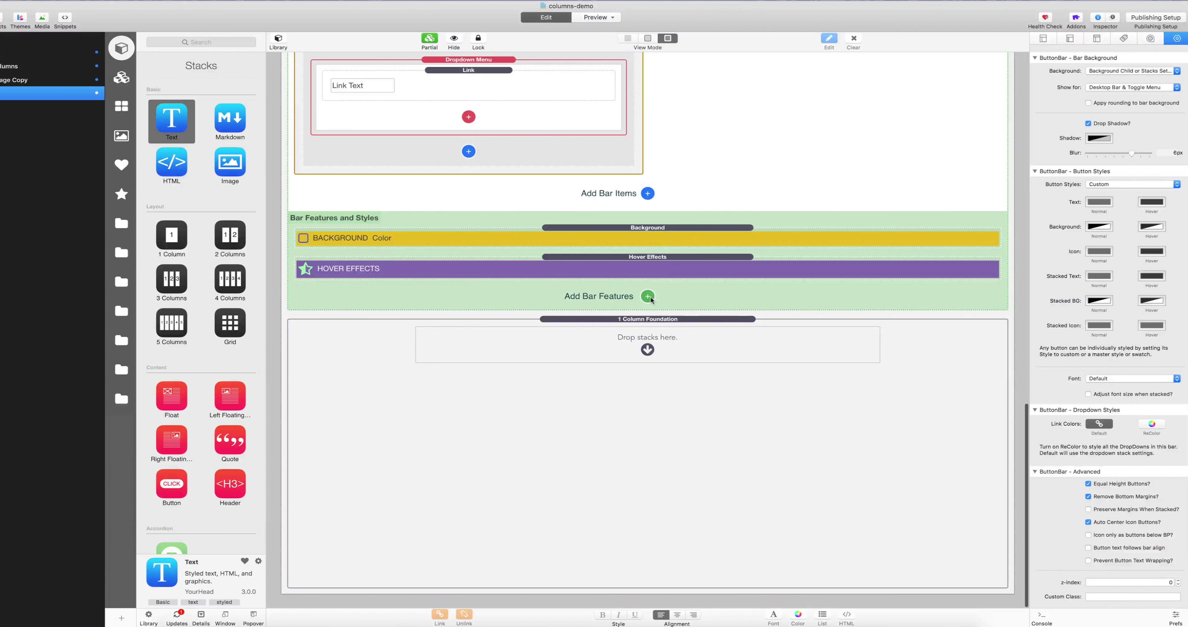
pyautogui.click(647, 295)
pyautogui.click(692, 320)
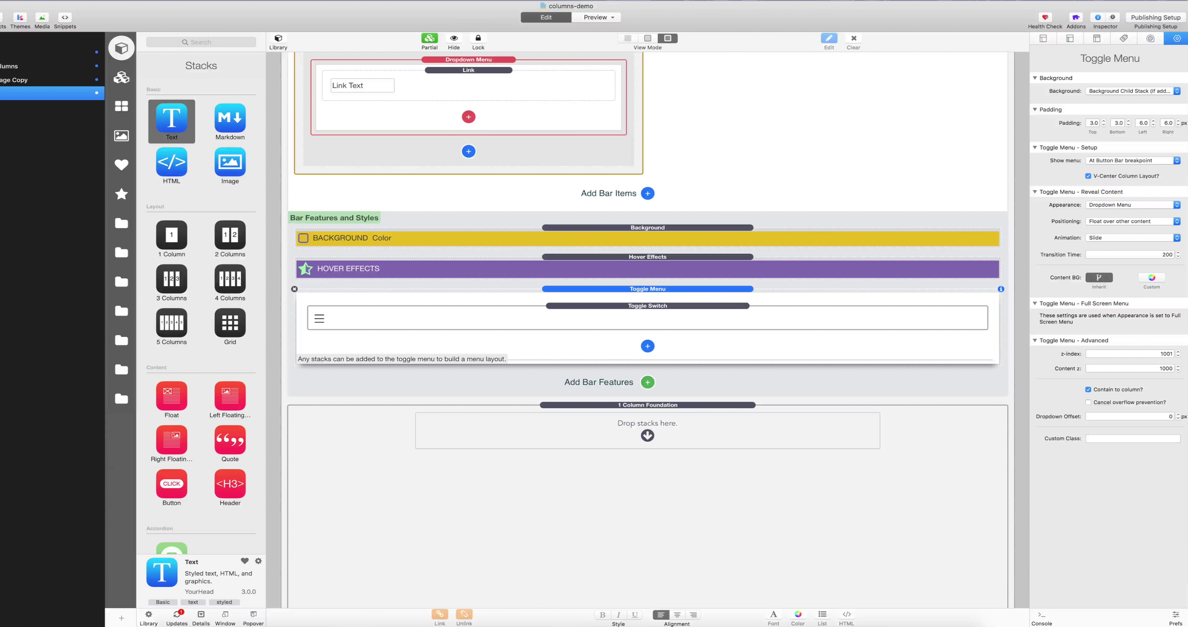
# Preview the page narrowed to a width of 320 and open the toggle menu.
pyautogui.click(595, 18)
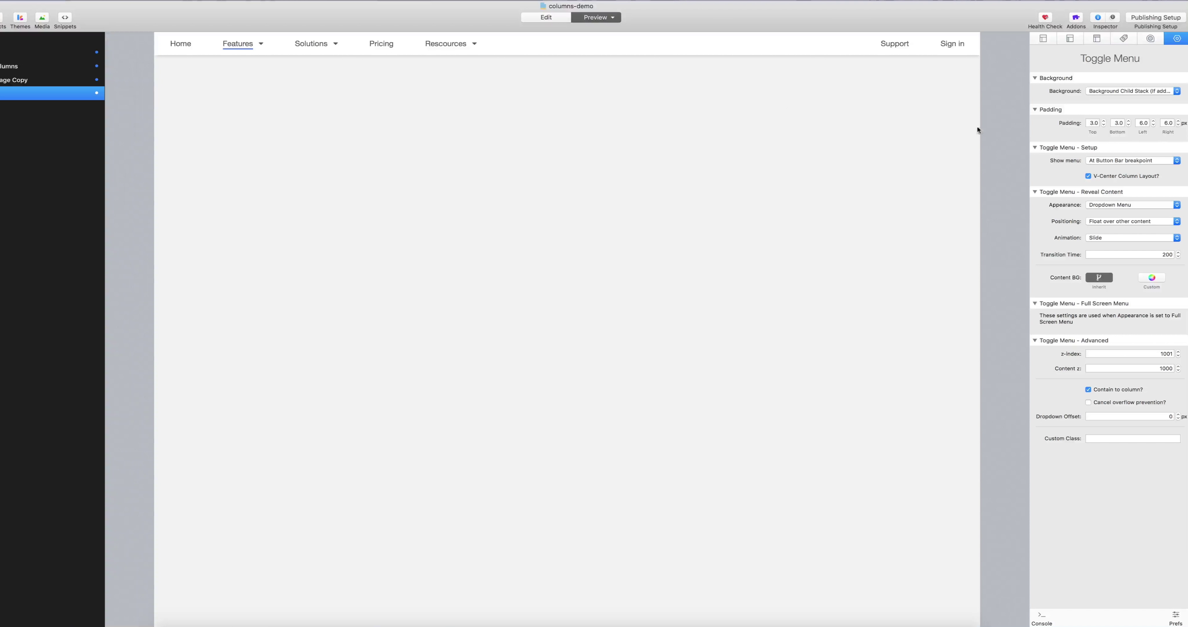
pyautogui.moveTo(981, 126); pyautogui.dragTo(643, 156)
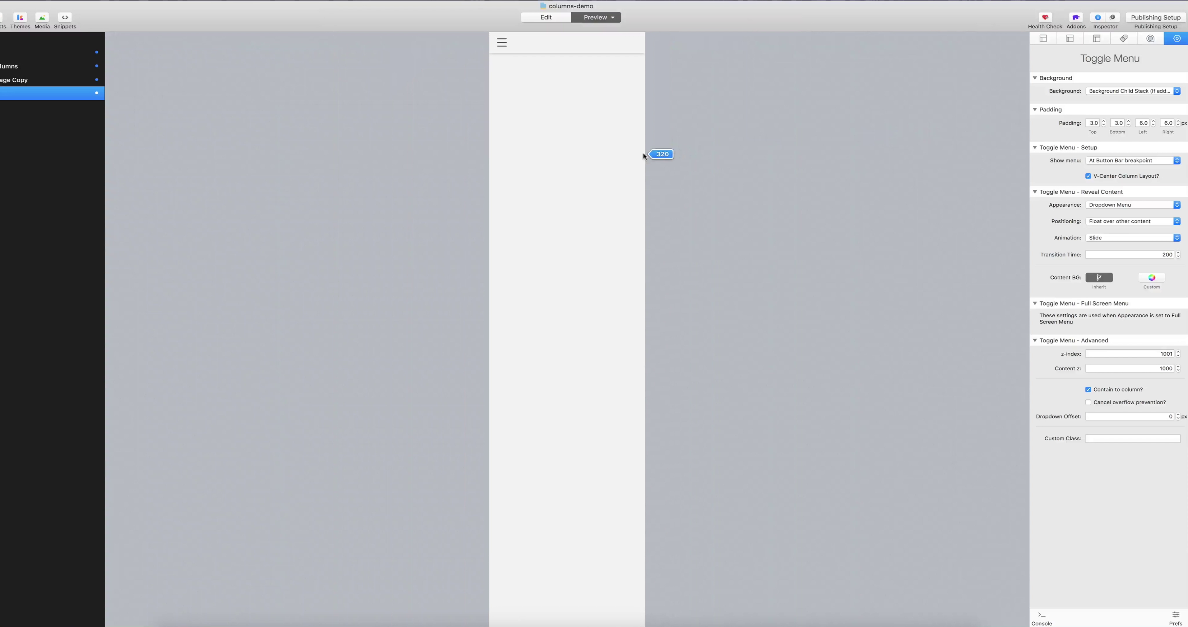
pyautogui.click(503, 43)
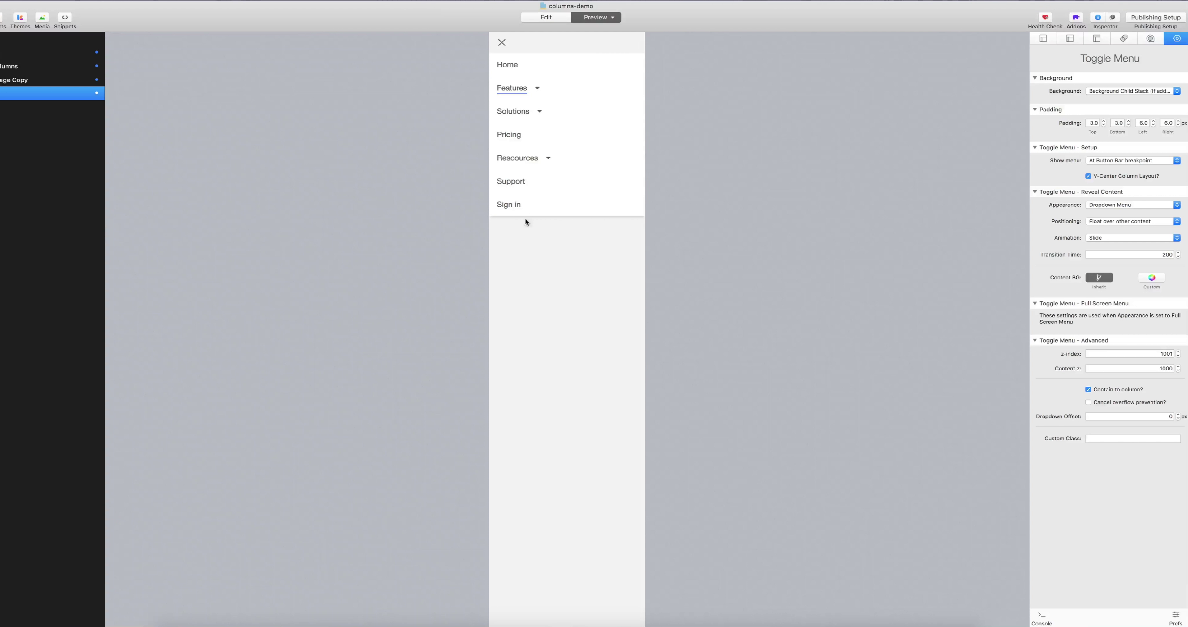
# Check the Solutions and Features submenus by expanding them inside the toggle menu, and close the menu.
pyautogui.click(529, 158)
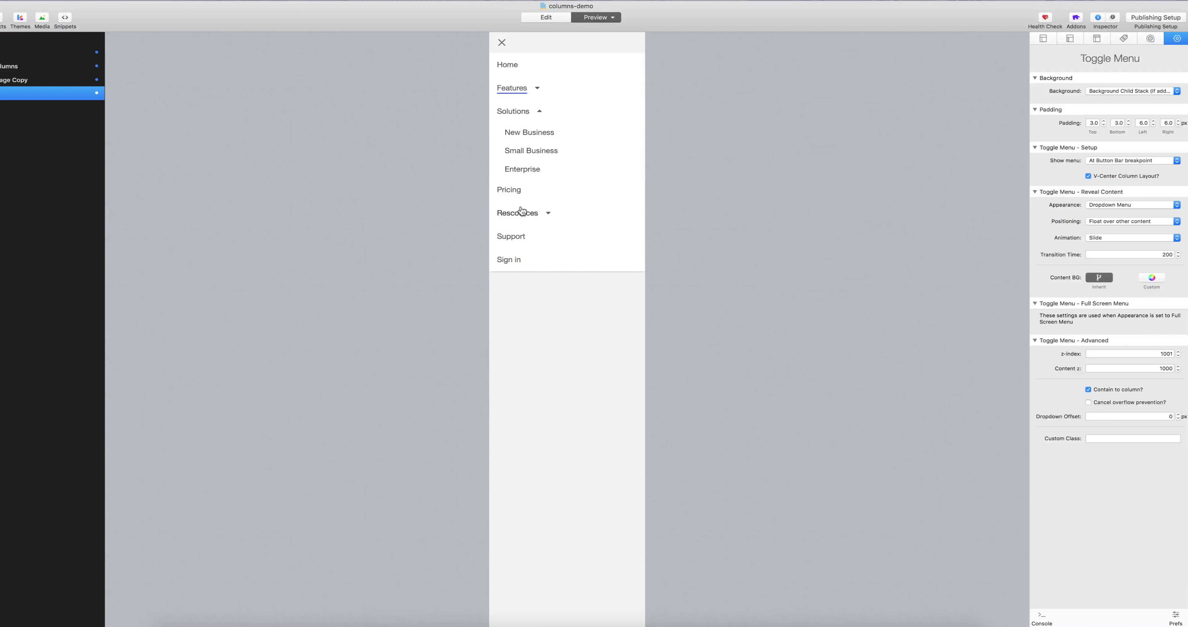
pyautogui.click(523, 112)
pyautogui.click(526, 93)
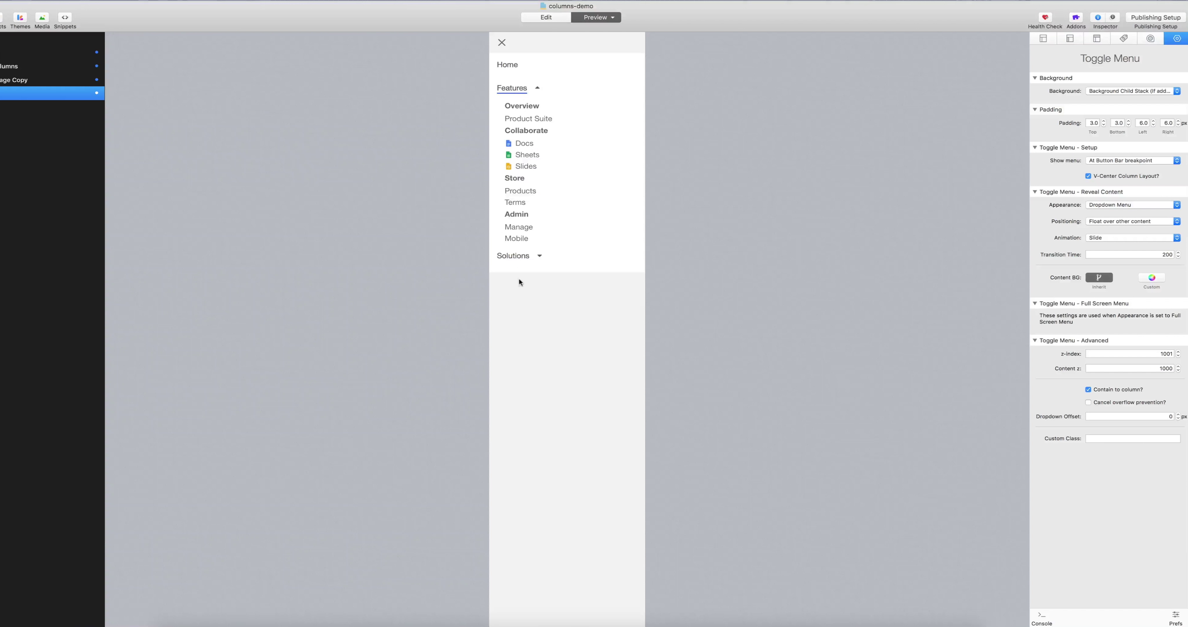
pyautogui.click(522, 261)
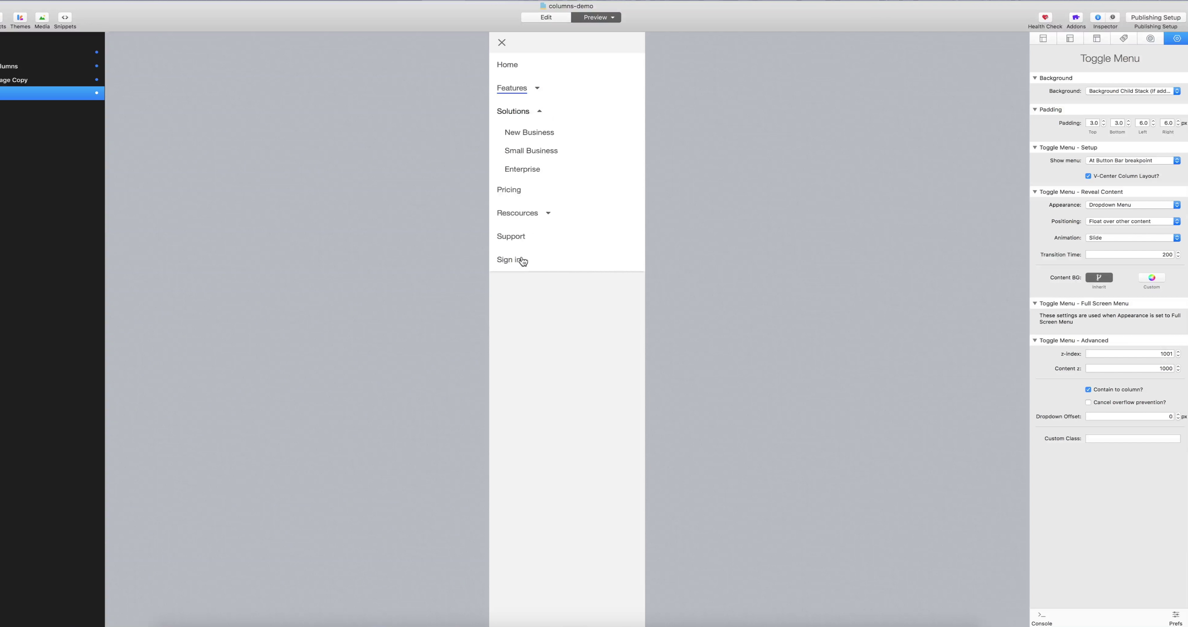
pyautogui.click(518, 112)
pyautogui.click(503, 44)
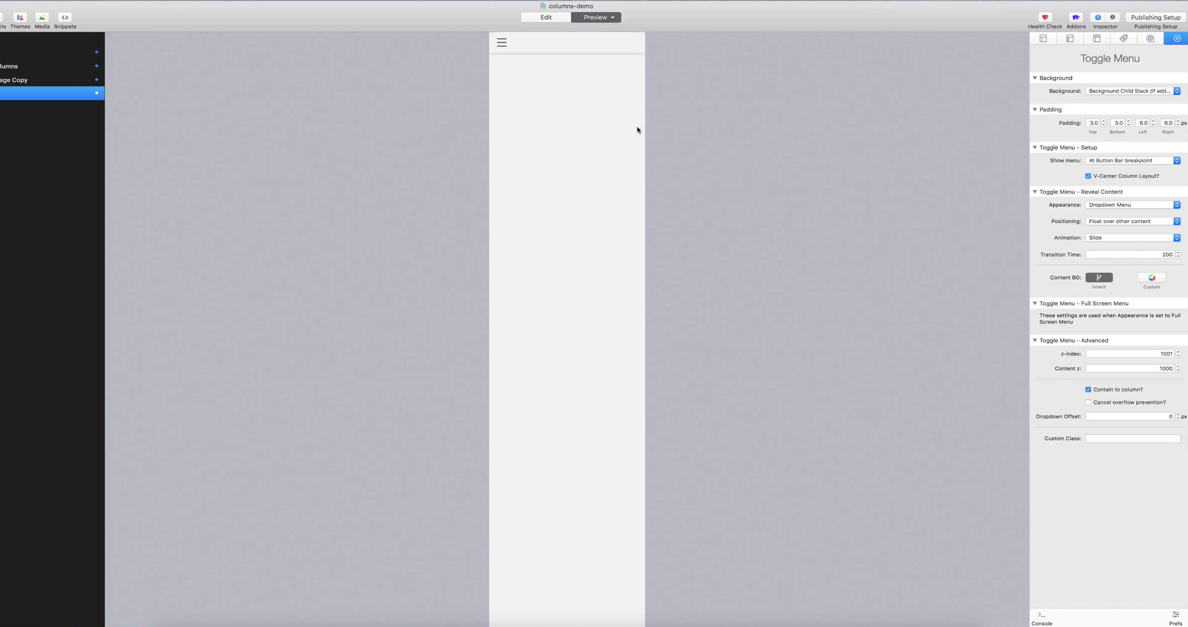
# Widen the preview back to the full bar layout, check the Features dropdown's columns, and return to the page's stacks in edit mode.
pyautogui.moveTo(645, 127); pyautogui.dragTo(941, 143)
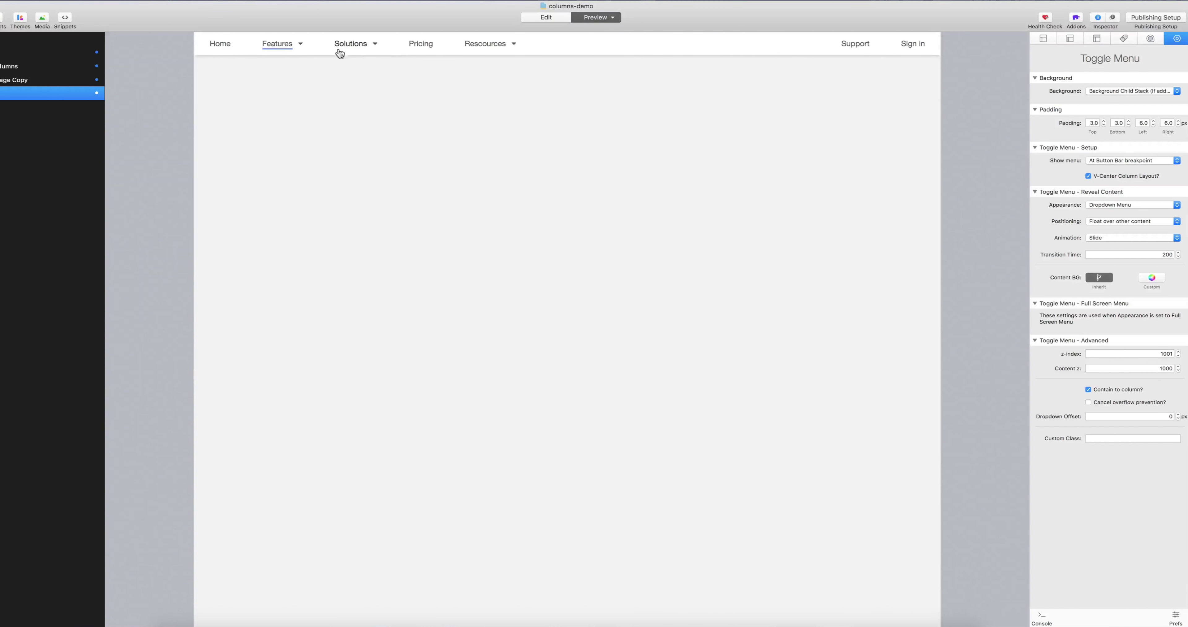
pyautogui.click(292, 48)
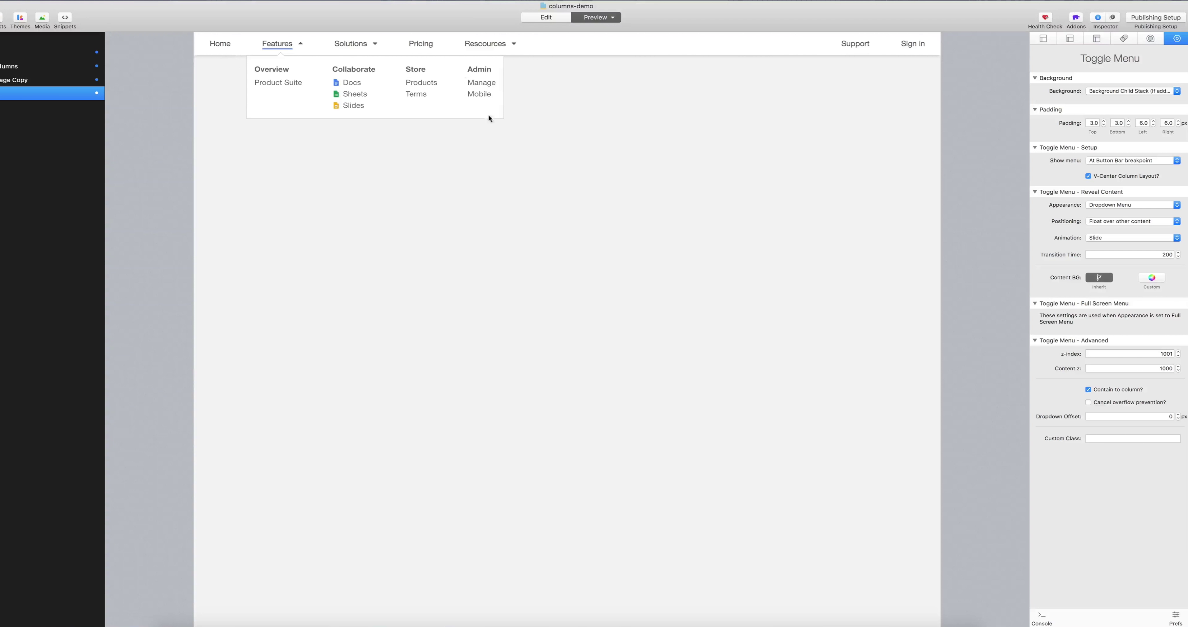
pyautogui.click(554, 16)
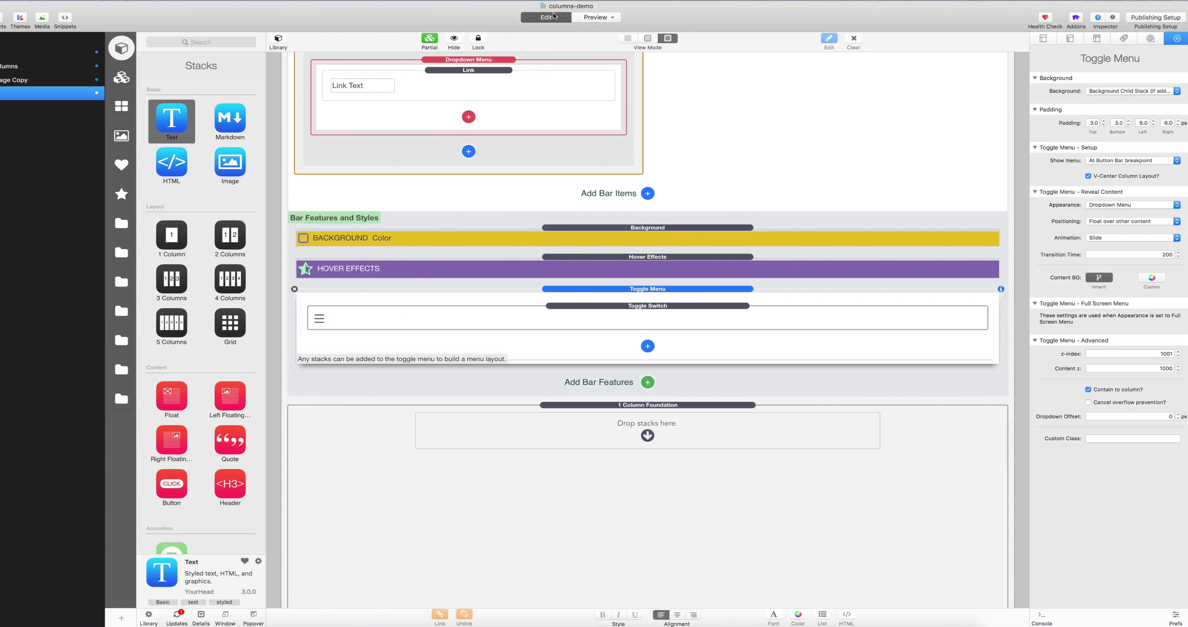
pyautogui.scroll(10, 798, 120)
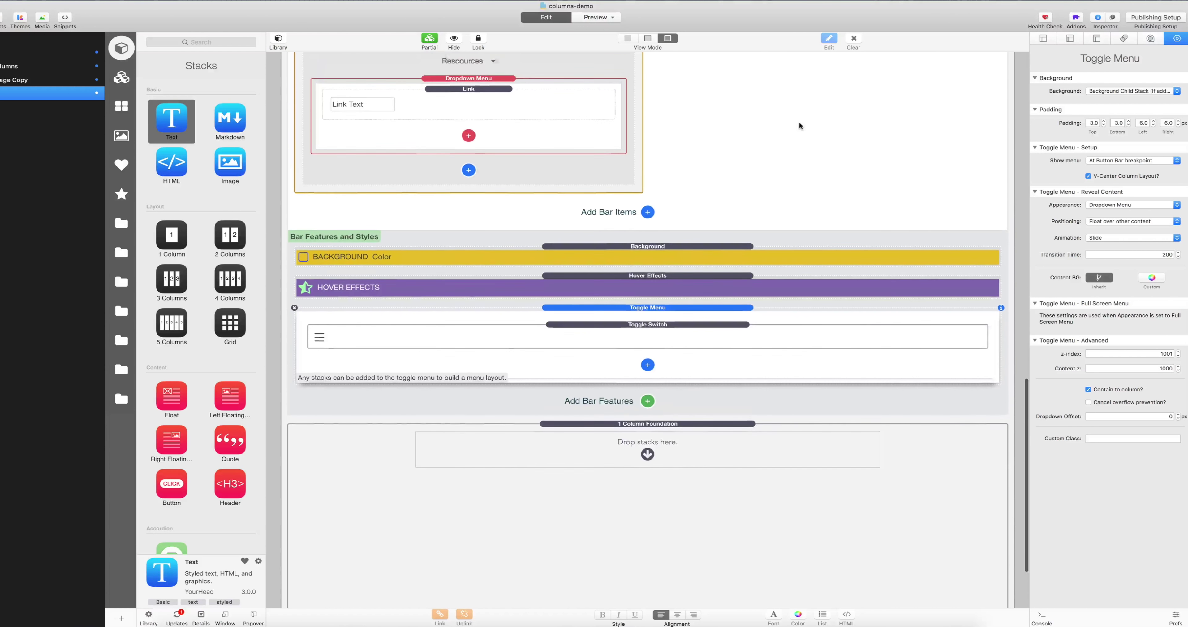
pyautogui.scroll(8, 799, 124)
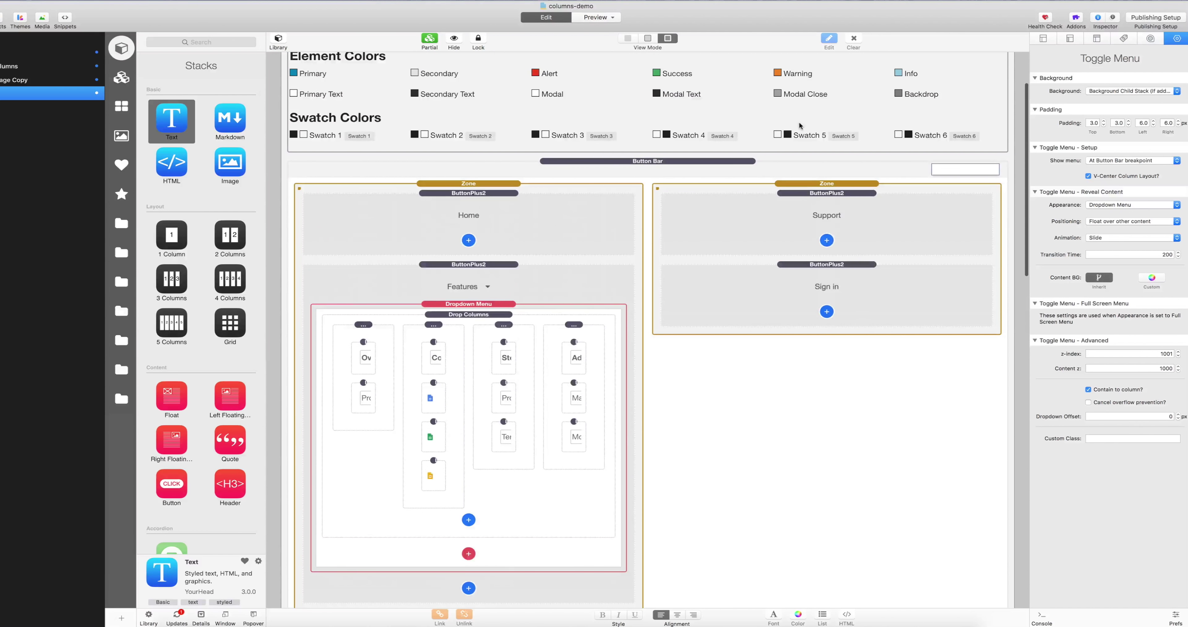
pyautogui.scroll(4, 800, 126)
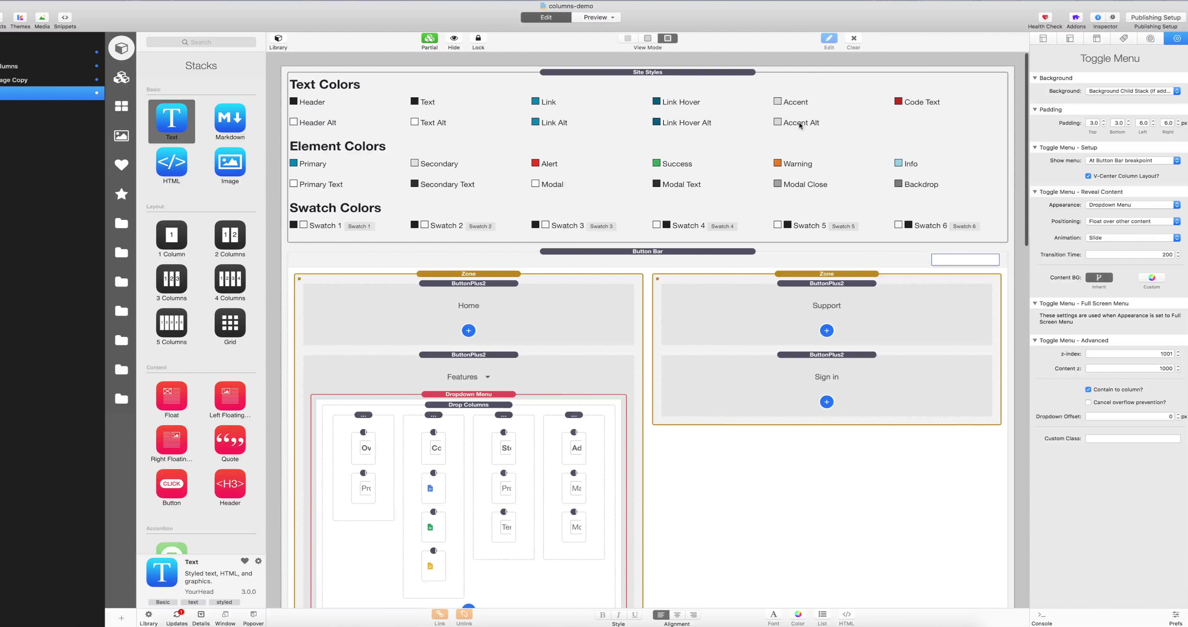